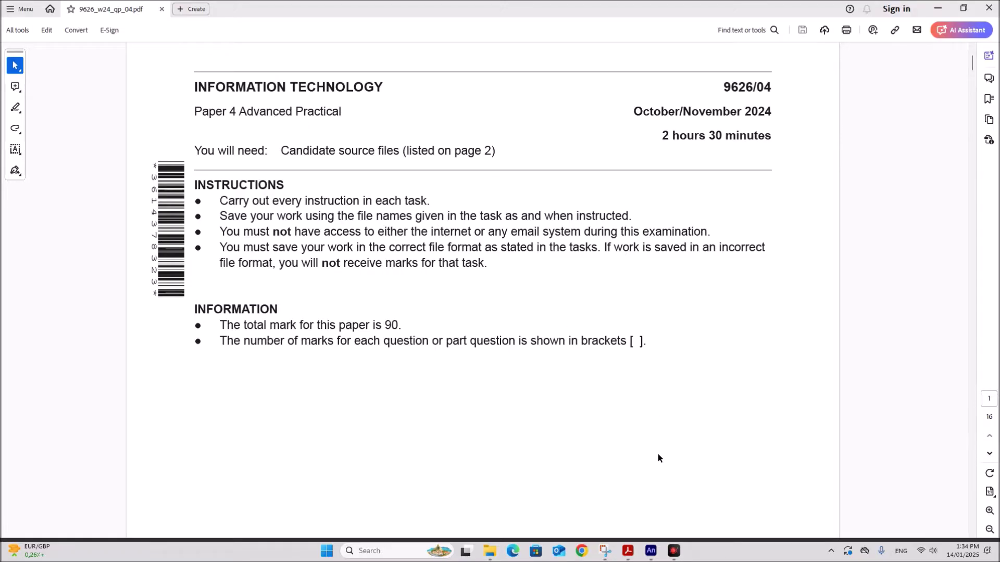
On page 10's Task 3, highlight the Earth-orbit animation sentence and the Background.gif filename.
scroll(661, 457, down, 10)
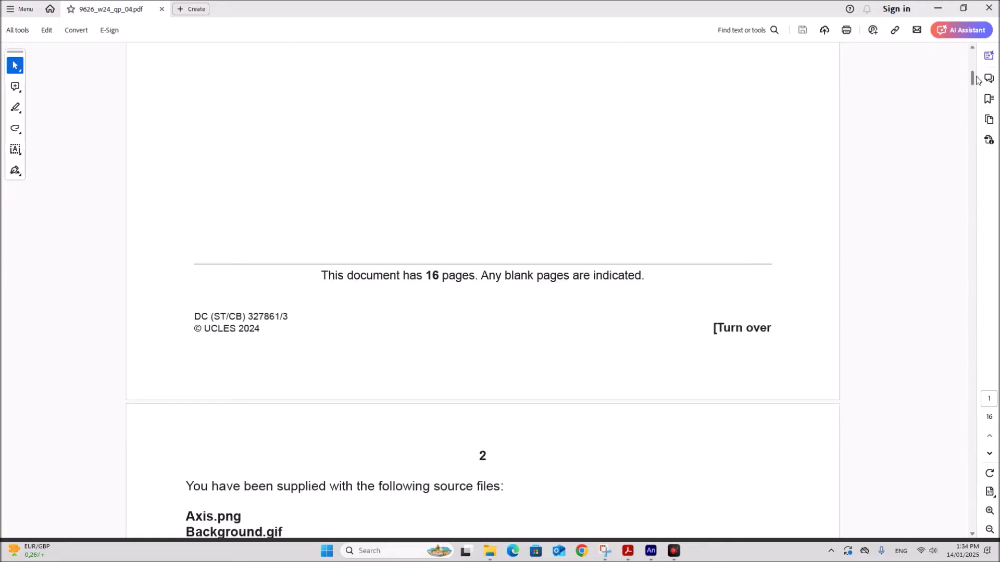
drag(972, 78, 943, 322)
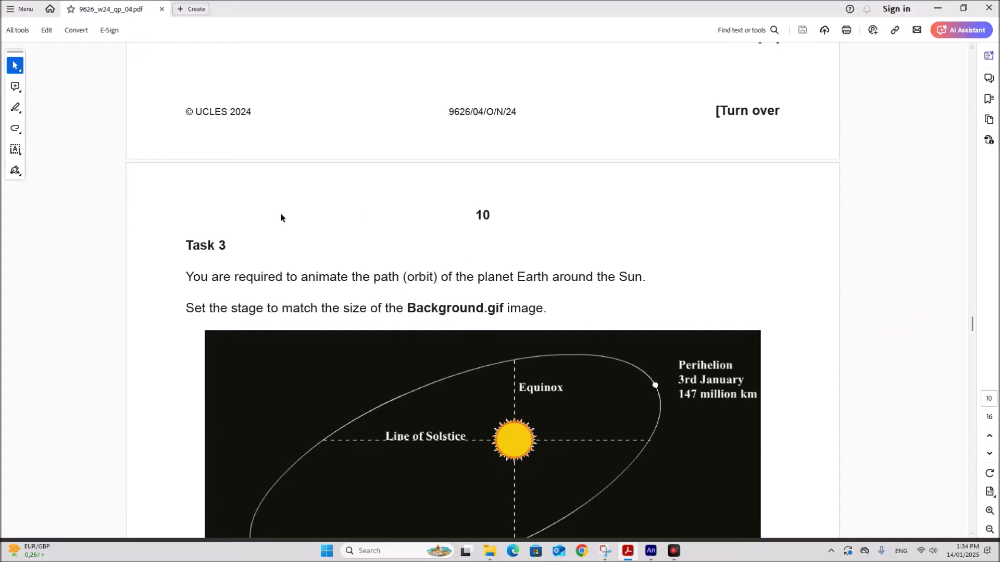
scroll(243, 311, down, 3)
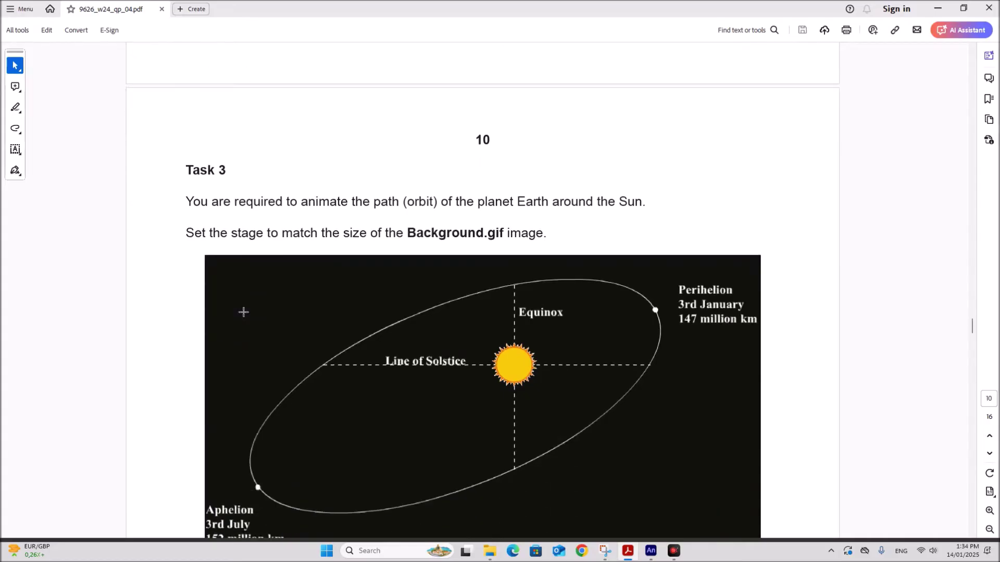
drag(181, 197, 646, 208)
scroll(410, 477, down, 2)
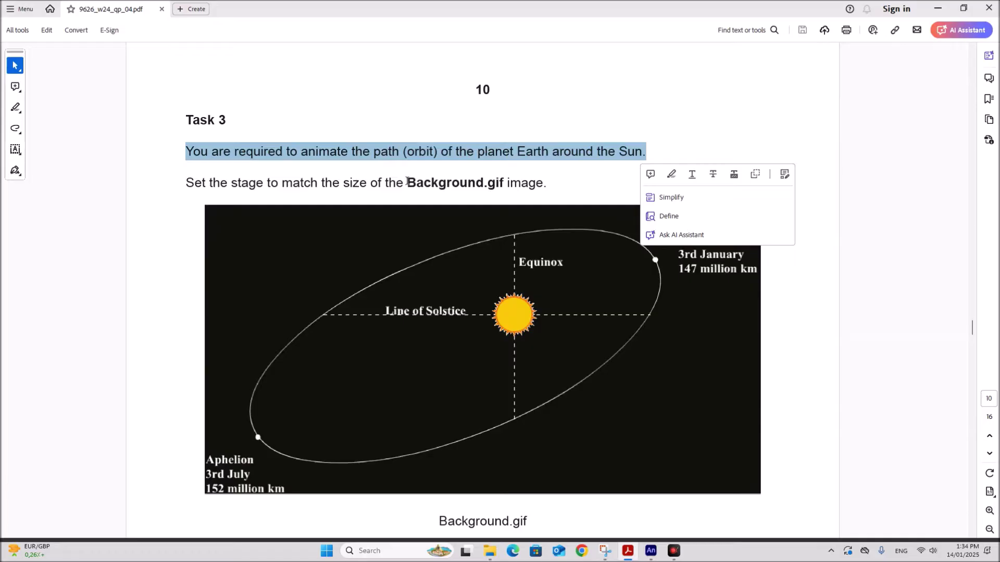
drag(407, 181, 500, 185)
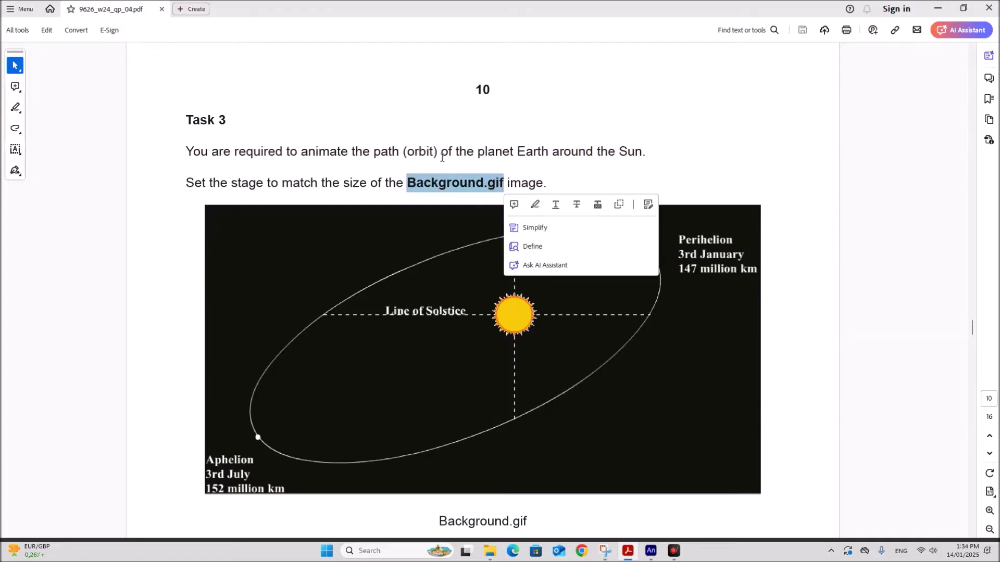
click(651, 551)
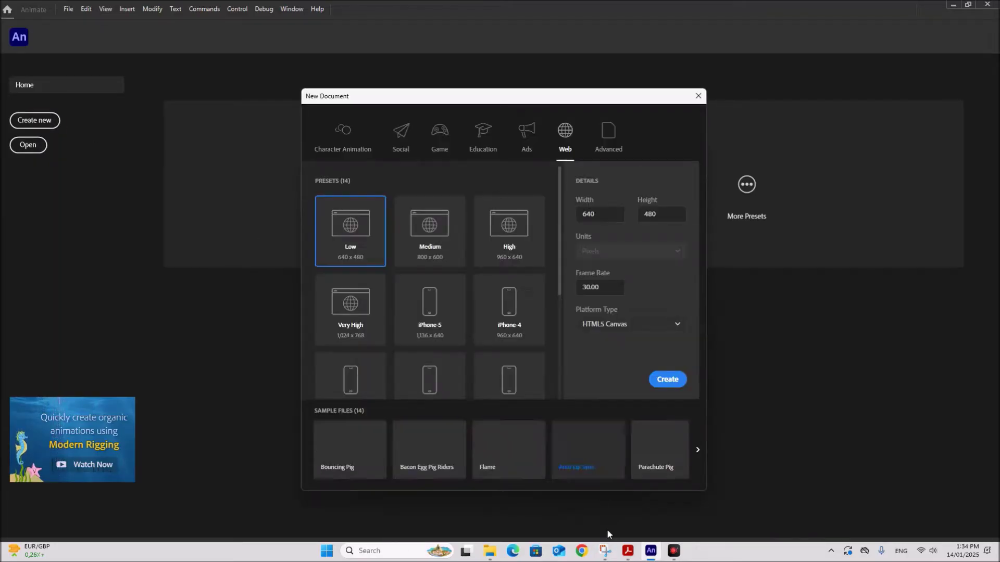
mouse_move(626, 556)
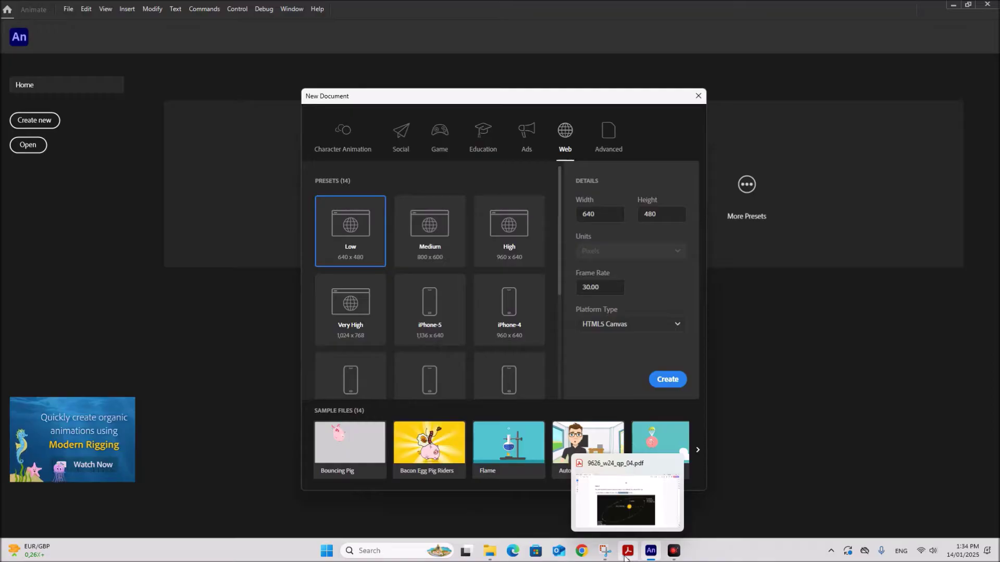
click(625, 556)
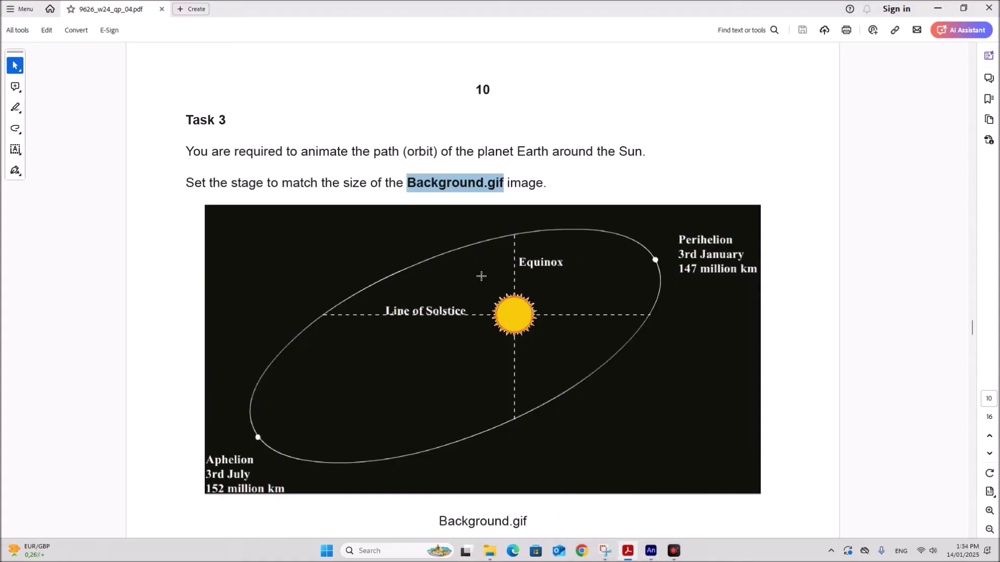
click(488, 556)
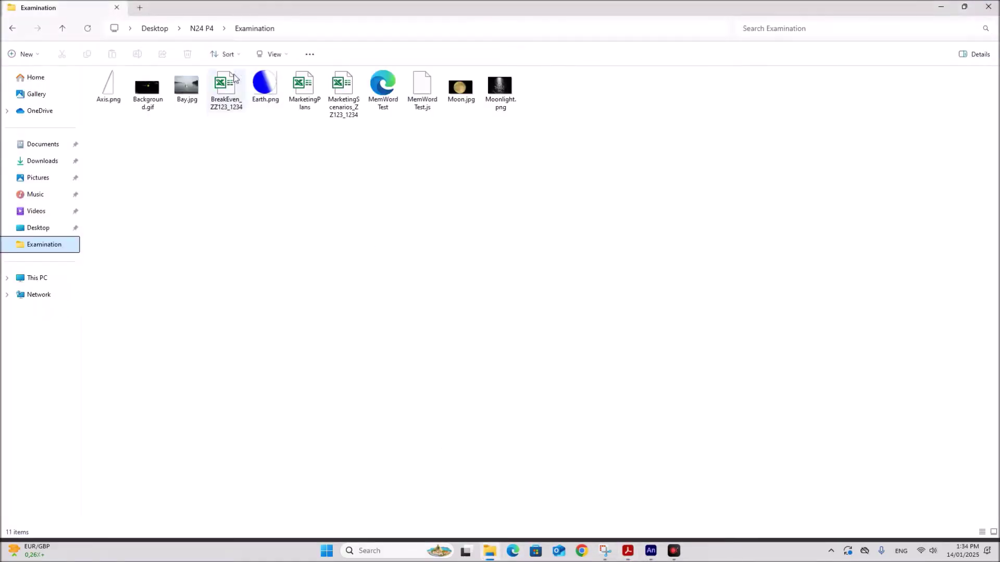
Check Background.gif's Properties details to confirm the image is 900 x 480 pixels.
click(143, 93)
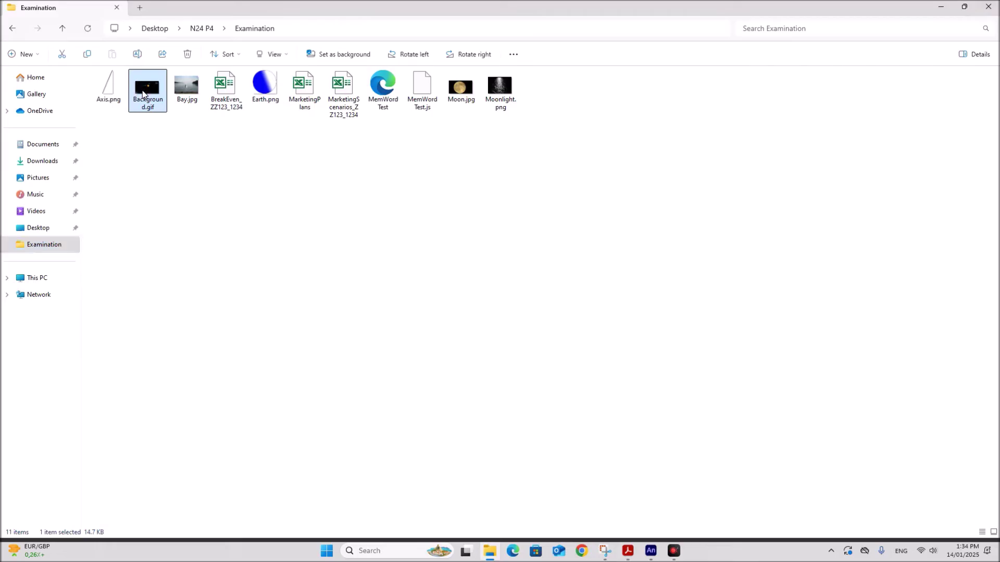
right_click(143, 94)
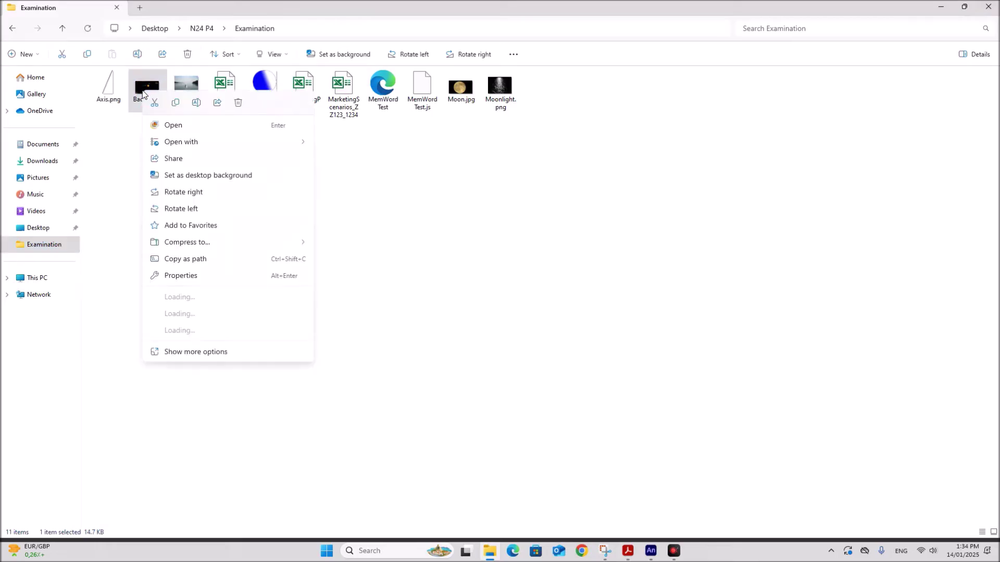
click(178, 277)
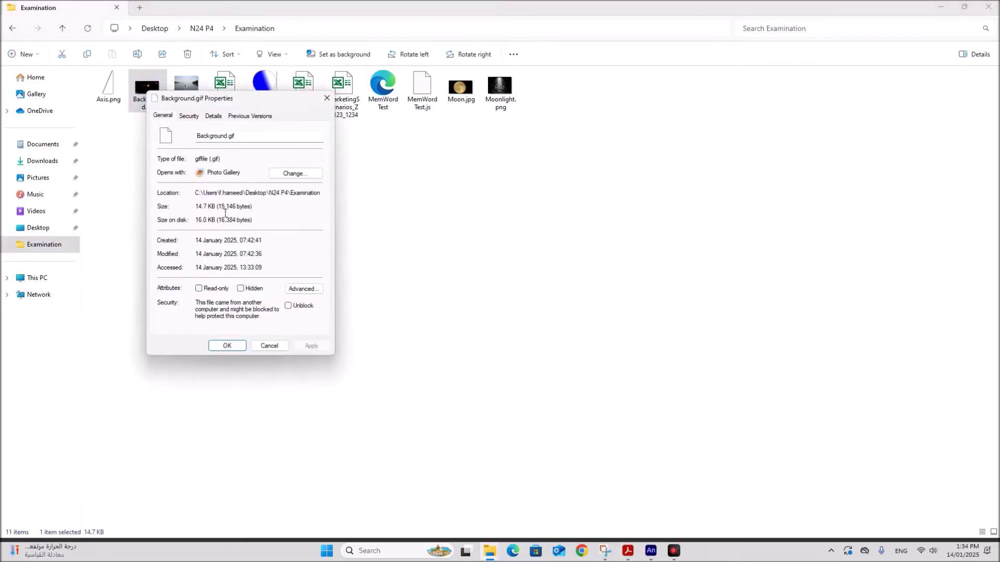
click(213, 117)
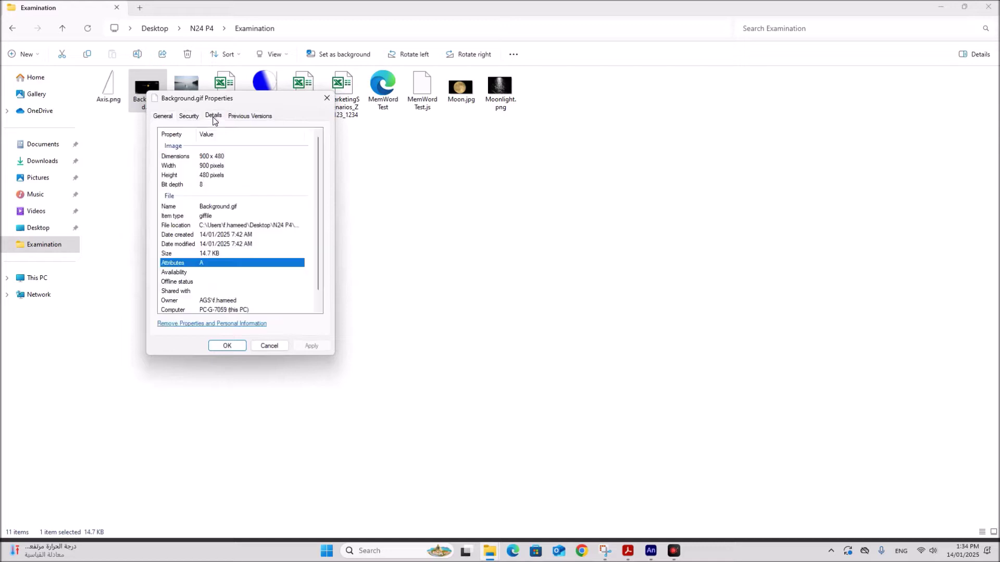
click(211, 158)
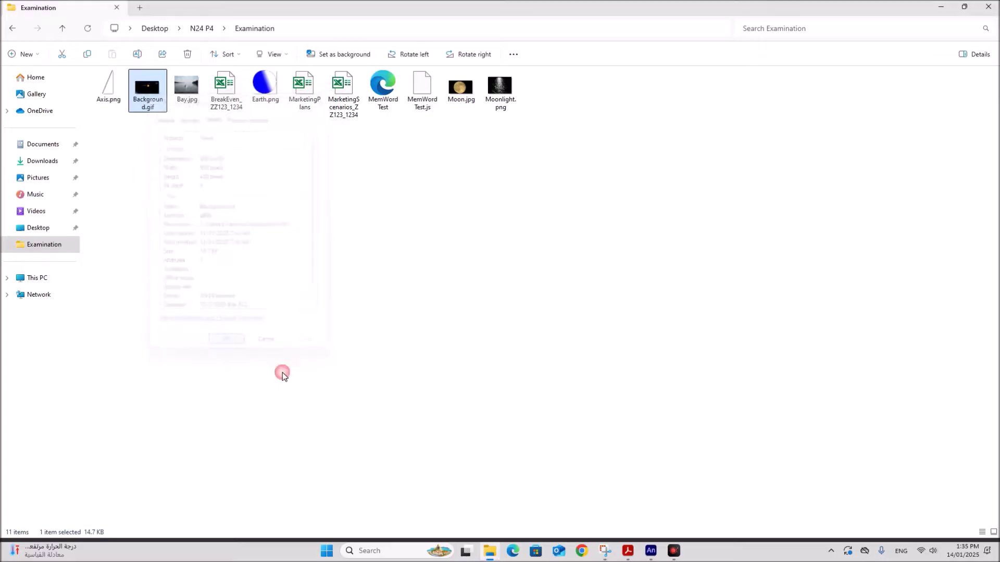
click(229, 346)
Create a new Animate document 900 wide by 480 high at 30 fps.
click(646, 551)
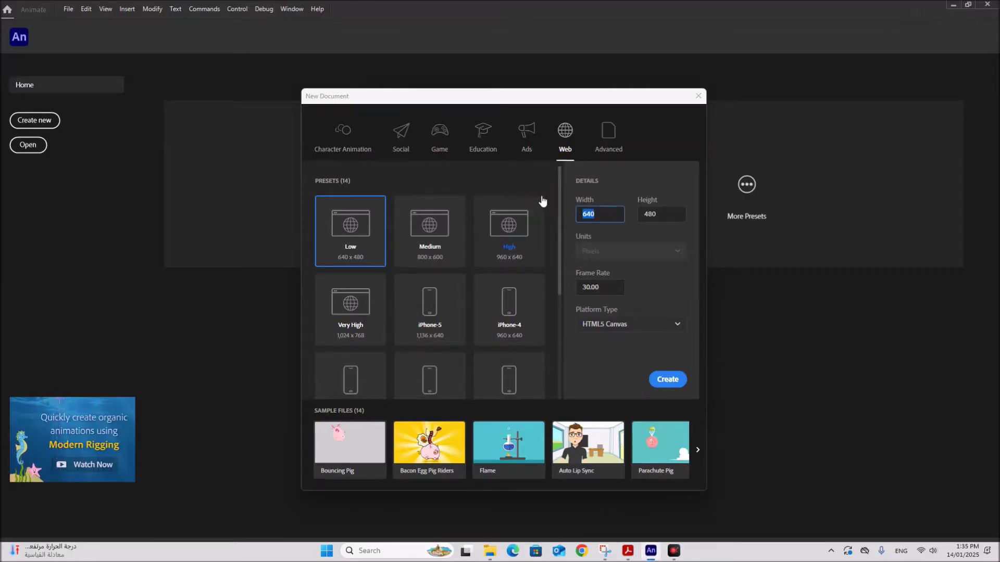
text(900)
click(603, 290)
drag(601, 289, 576, 292)
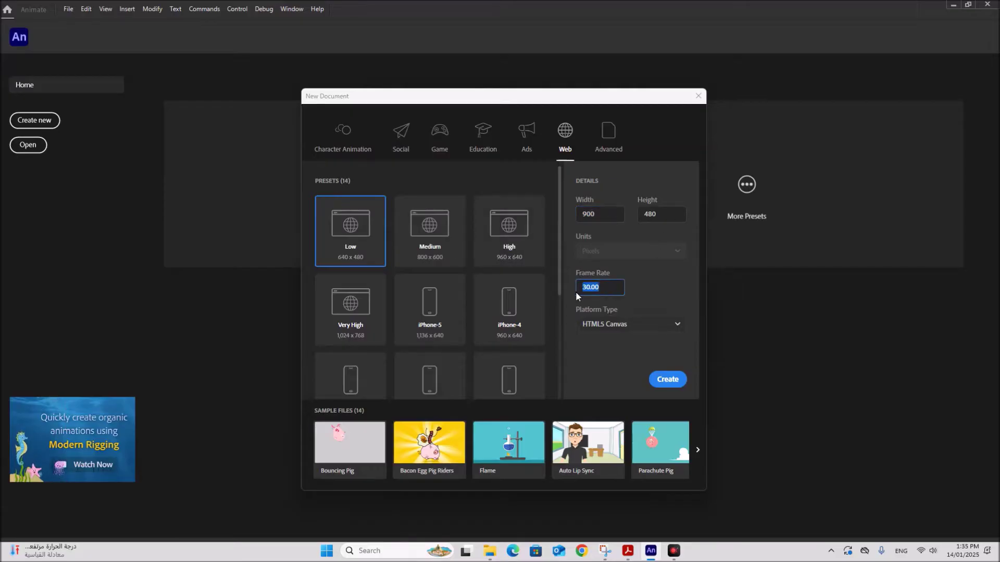
click(673, 381)
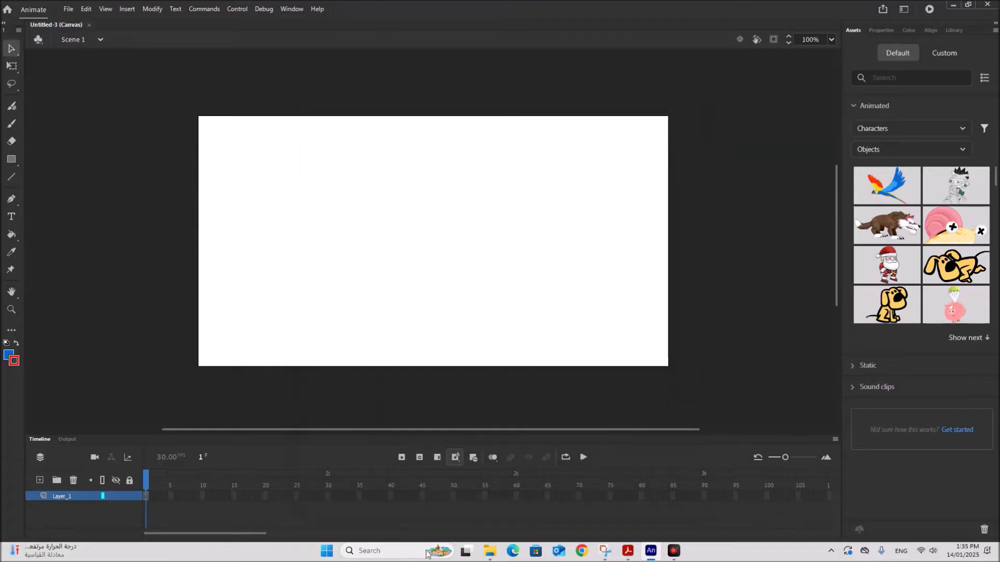
Drag Background.gif from the Examination folder onto the Animate stage.
click(496, 560)
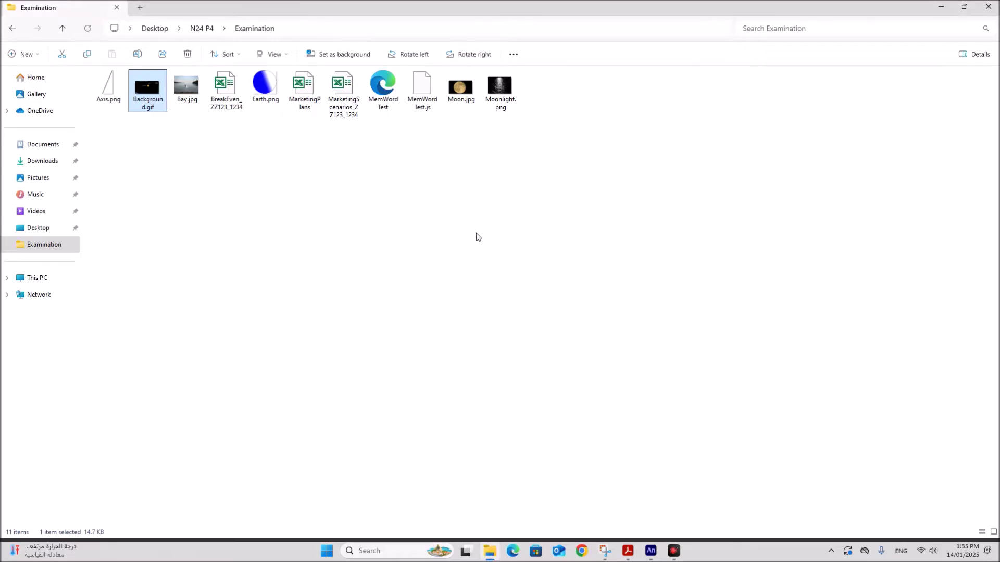
click(965, 6)
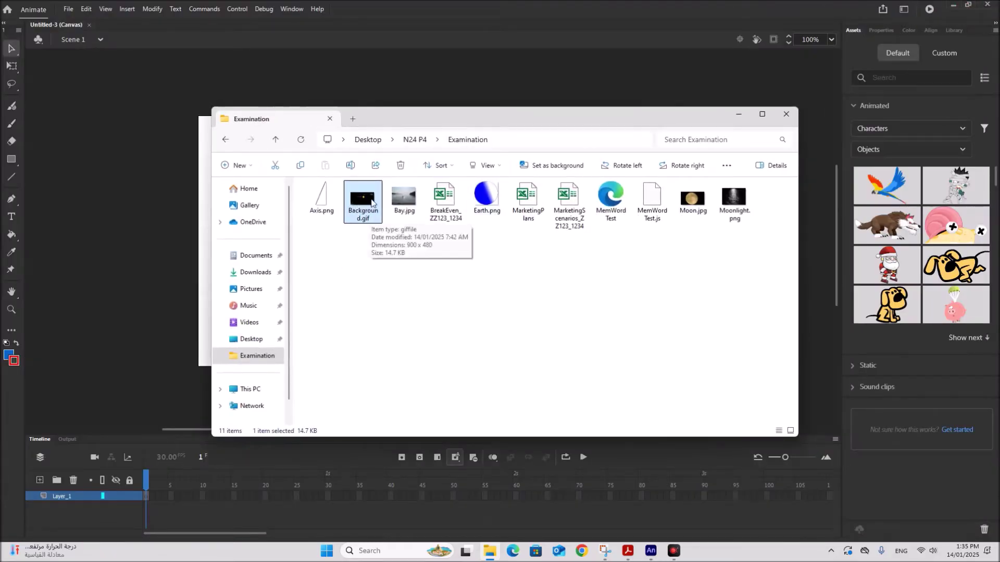
drag(353, 200, 87, 182)
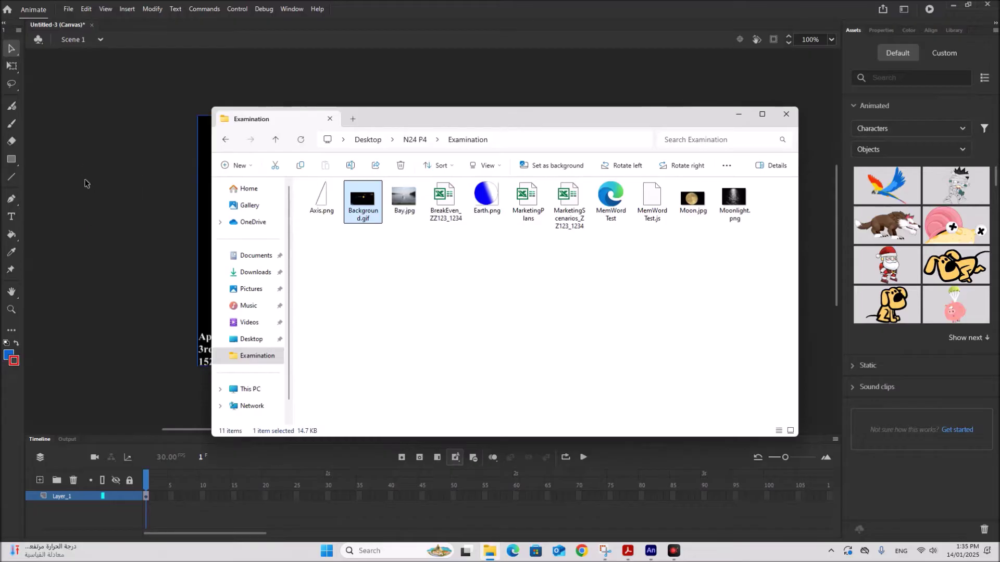
click(406, 92)
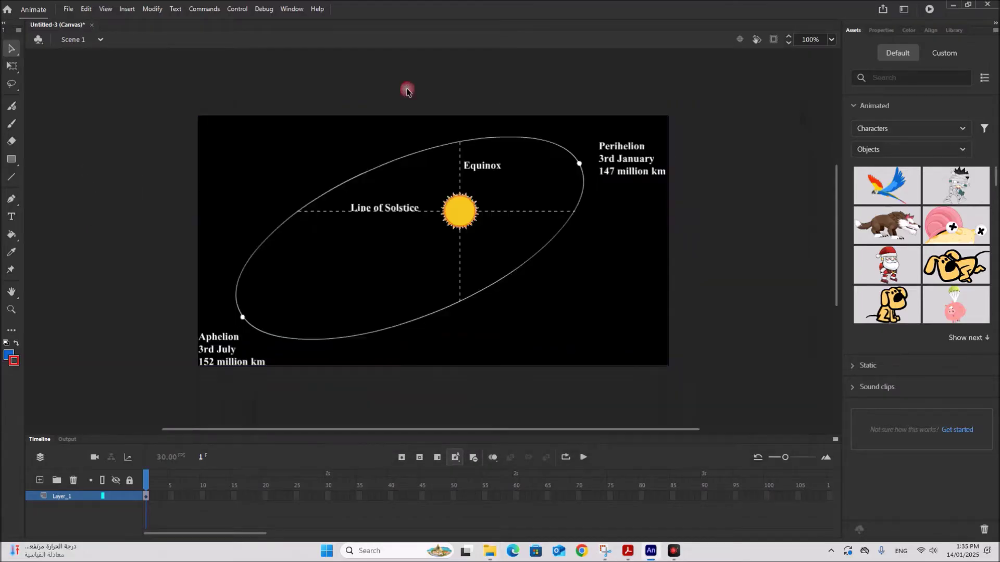
click(628, 551)
Highlight the Task 3 rules on Earth.png and Axis.png, following the path, and starting at Aphelion.
scroll(456, 423, down, 3)
scroll(457, 423, down, 4)
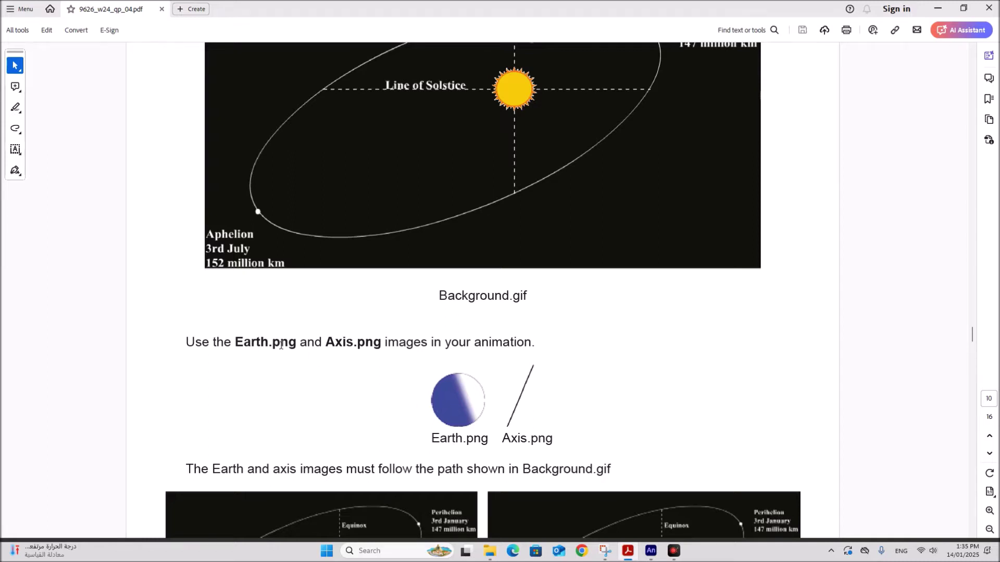
drag(230, 343, 505, 325)
scroll(266, 437, down, 4)
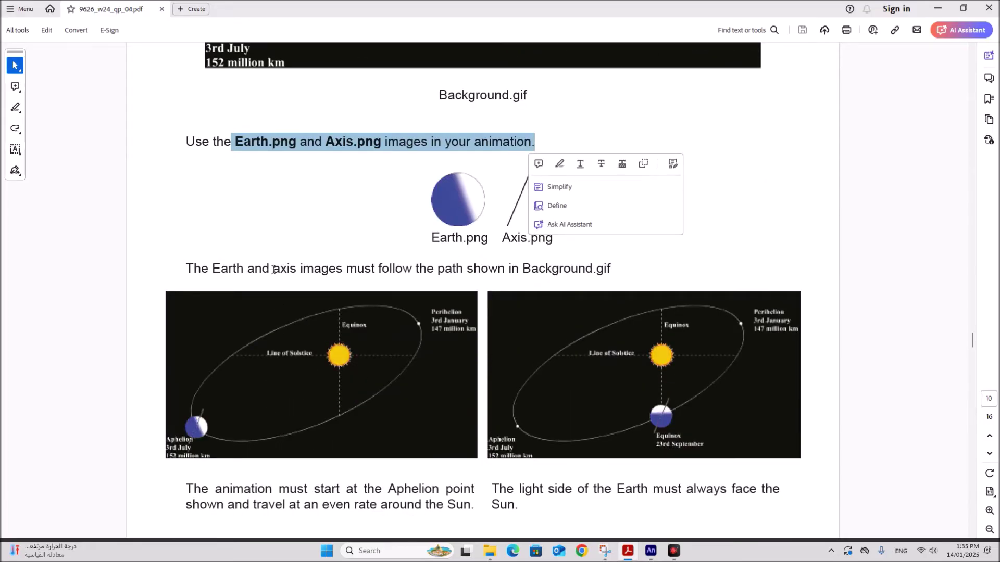
drag(274, 270, 599, 269)
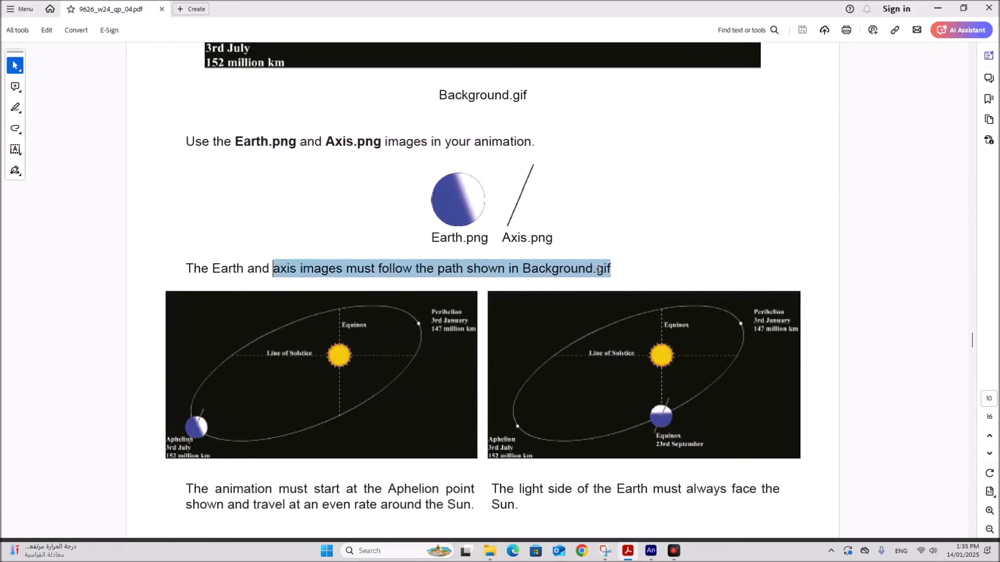
scroll(395, 460, down, 2)
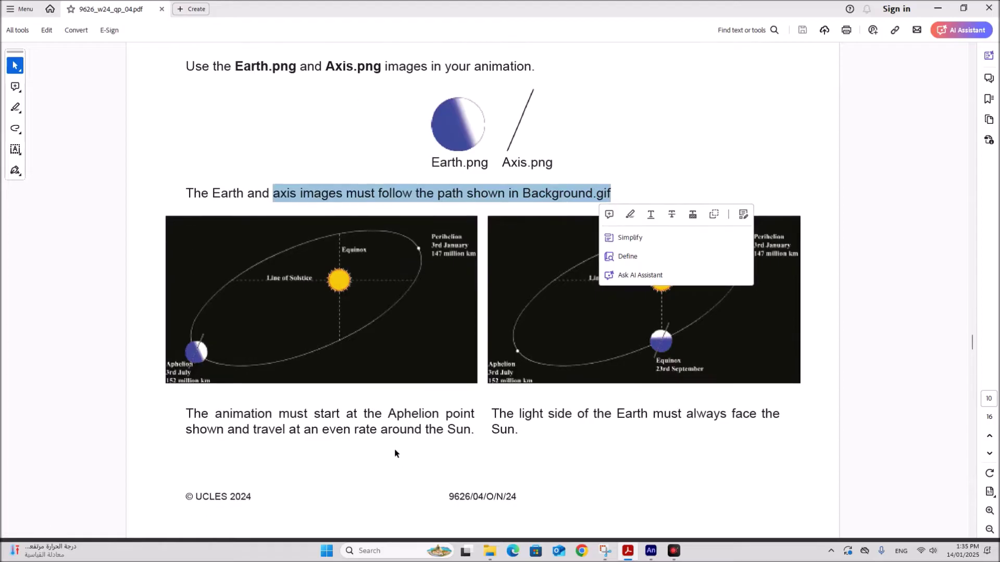
drag(187, 414, 468, 434)
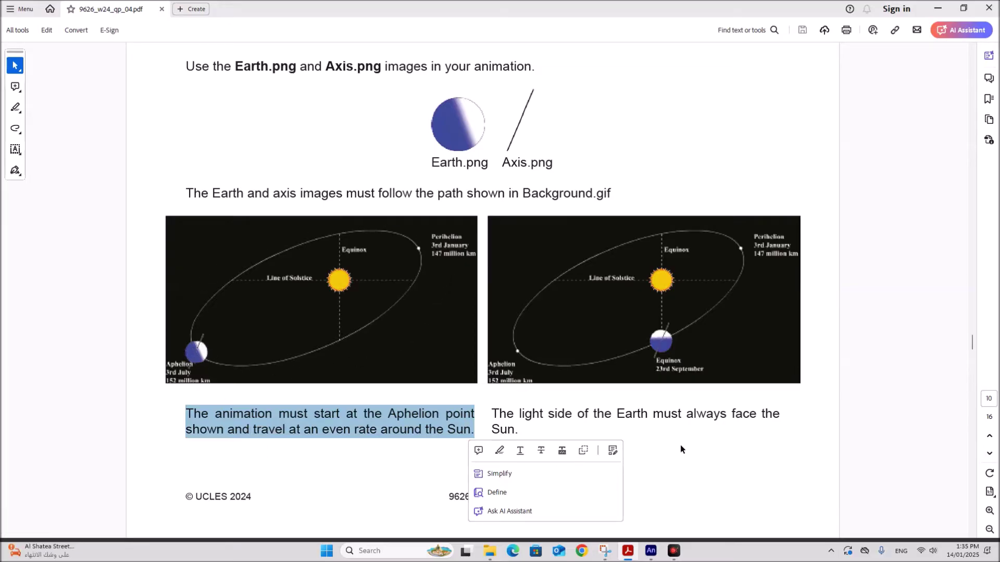
scroll(727, 443, down, 1)
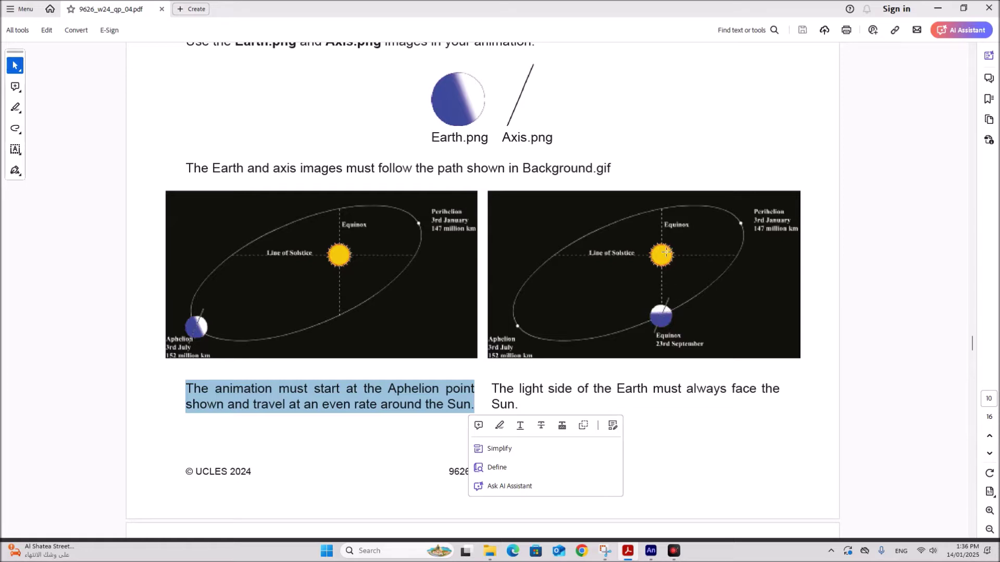
Highlight the line 'animation must take 8 seconds for the complete orbit' further down the task.
scroll(818, 379, down, 6)
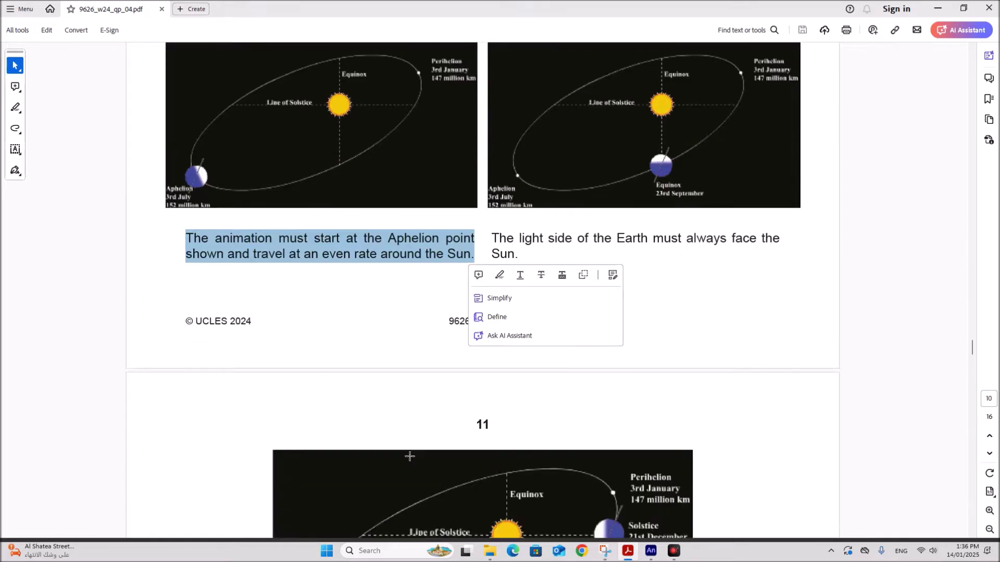
click(810, 372)
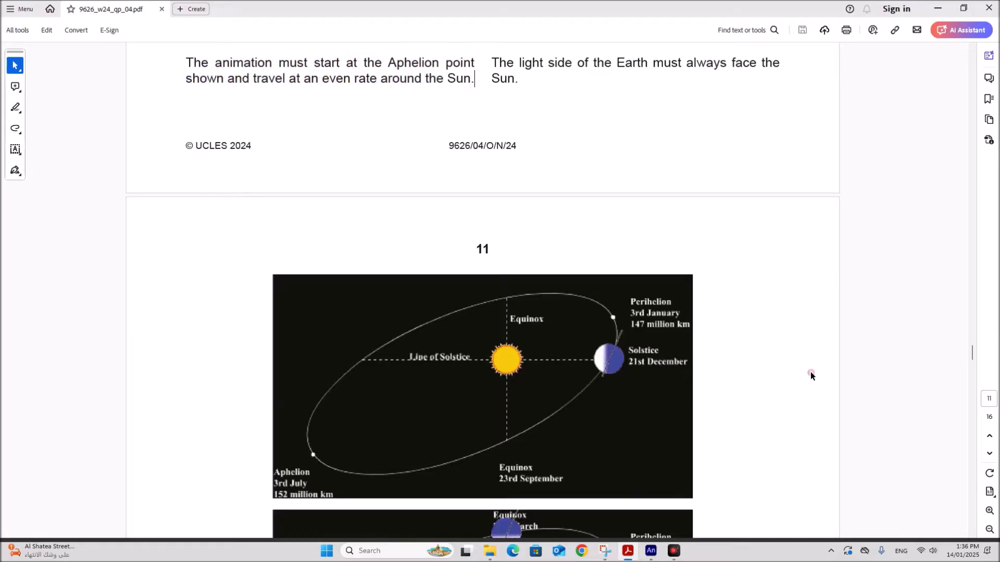
scroll(810, 372, down, 4)
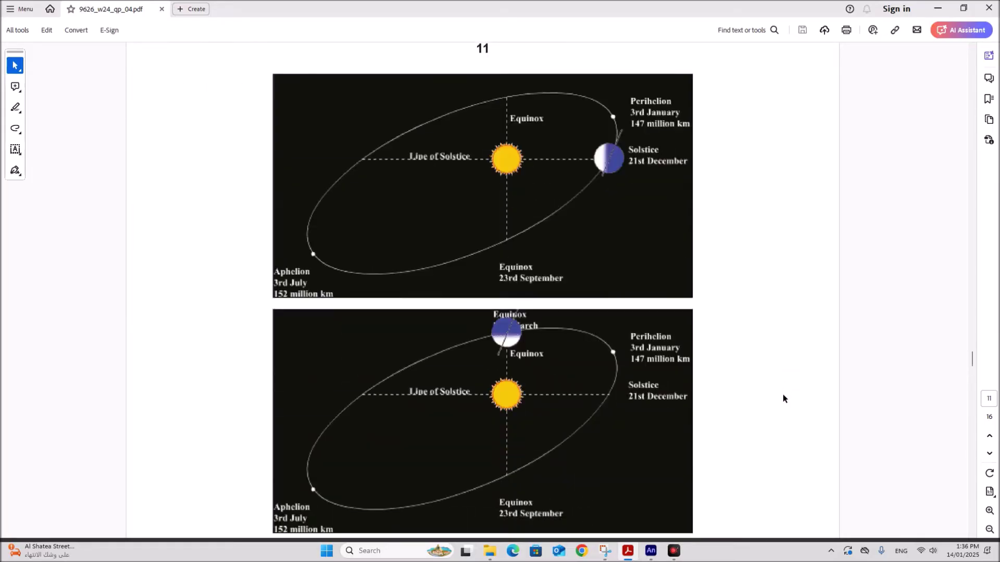
scroll(782, 399, down, 7)
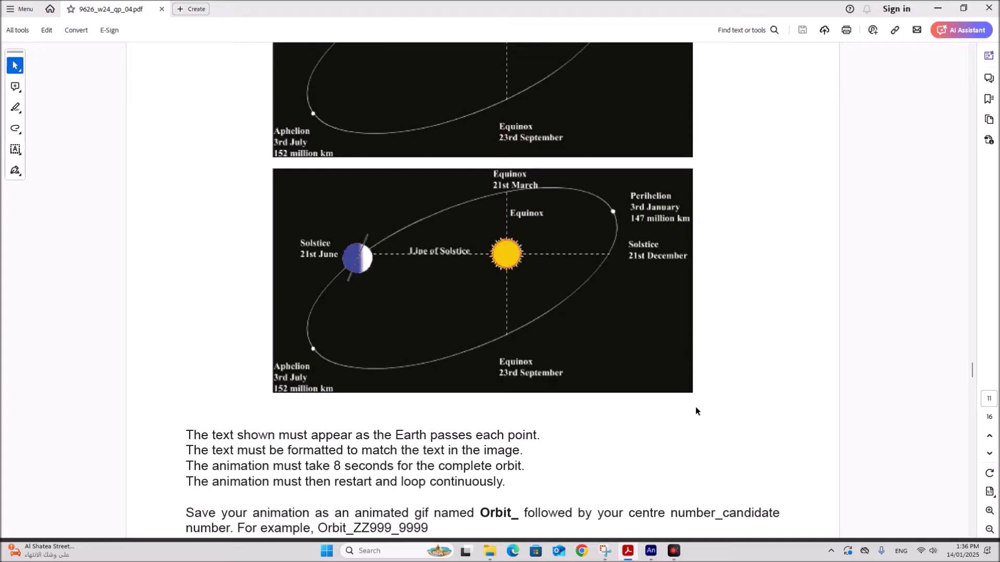
scroll(653, 476, down, 6)
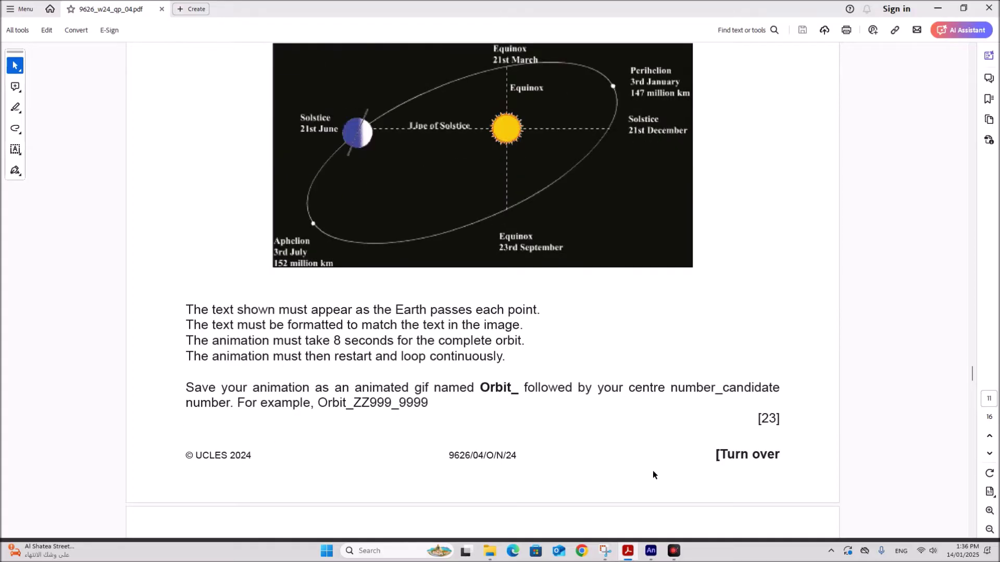
scroll(653, 475, up, 4)
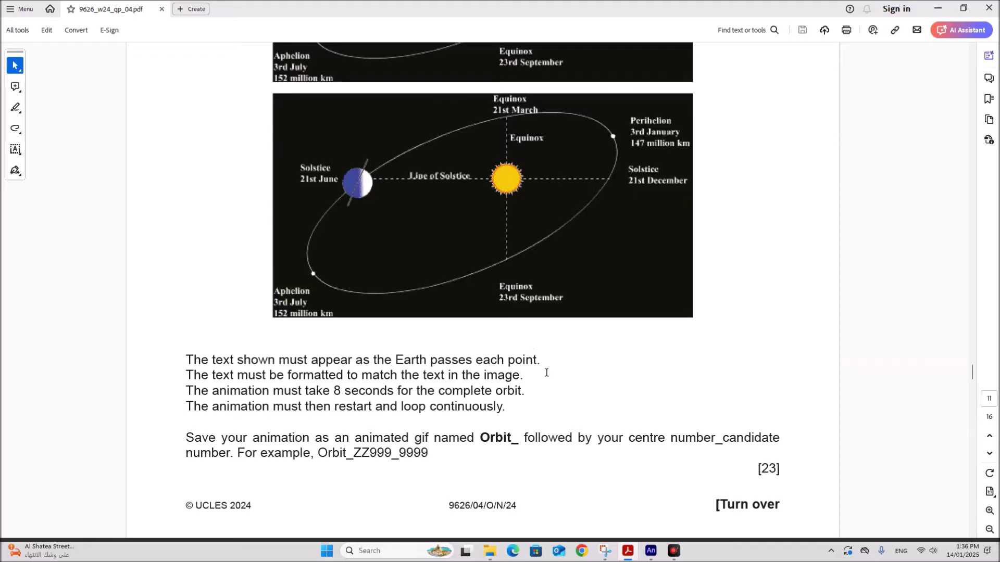
scroll(551, 382, up, 2)
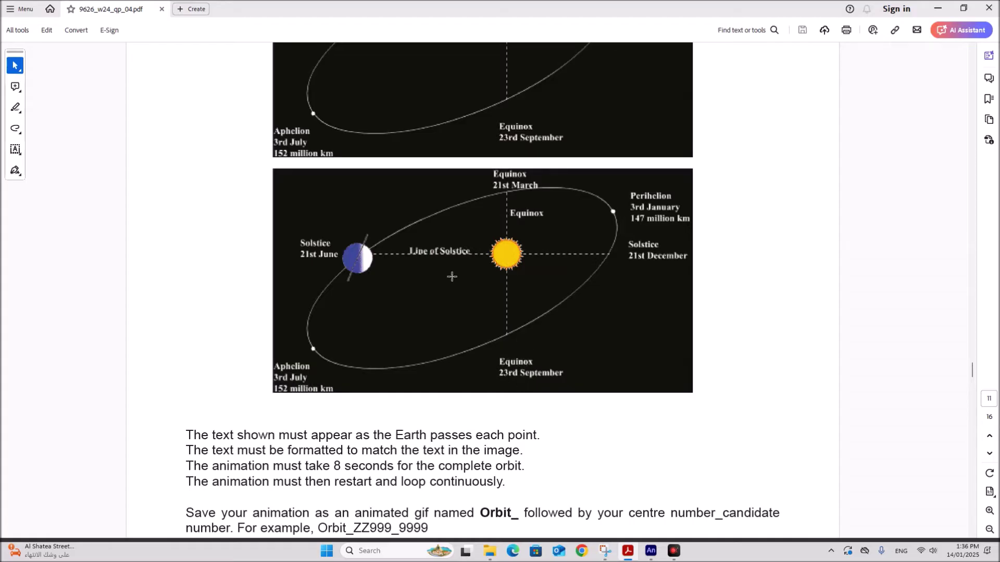
scroll(383, 470, down, 1)
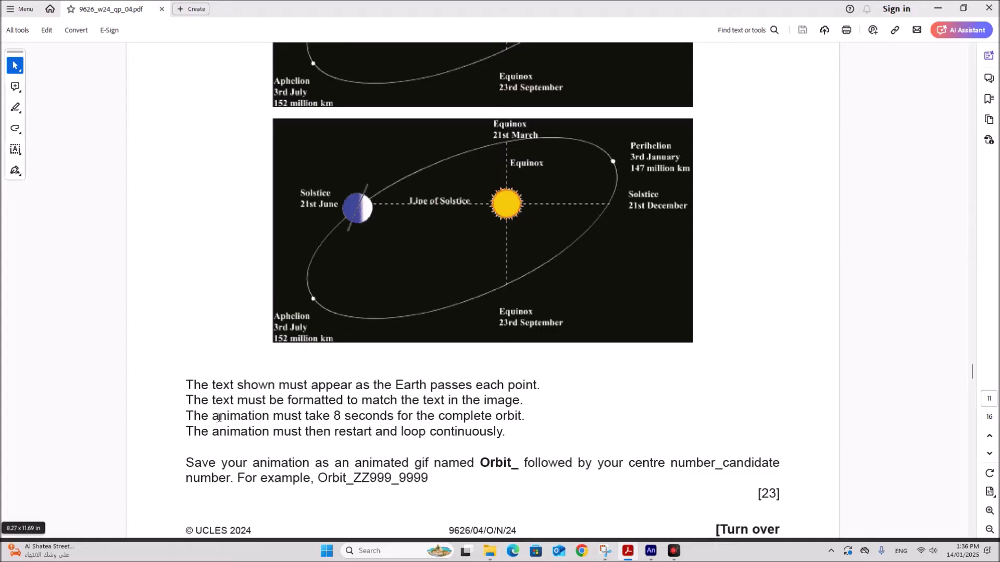
drag(219, 418, 518, 417)
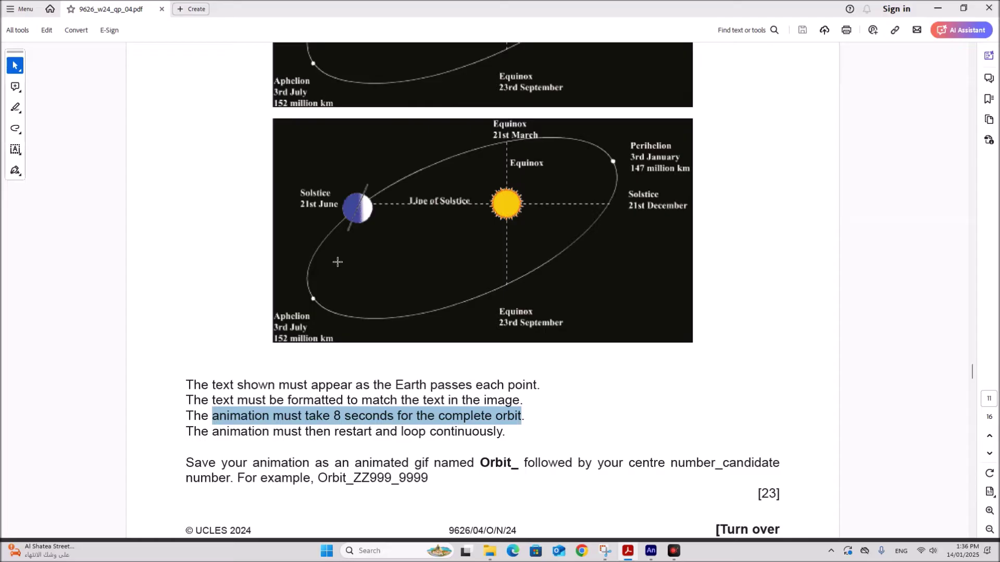
Rename the background layer Layer_1 to BG.
click(651, 551)
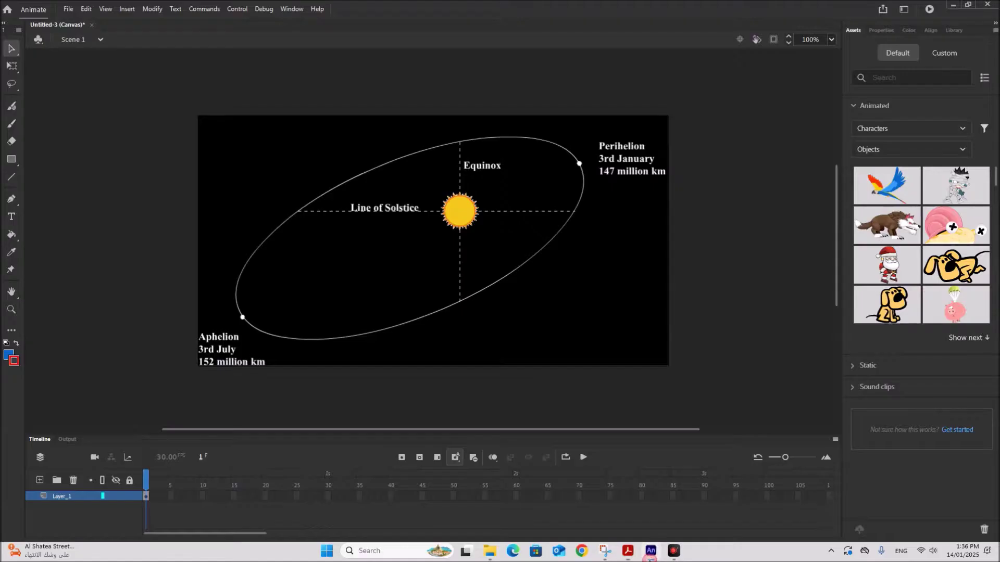
double_click(60, 496)
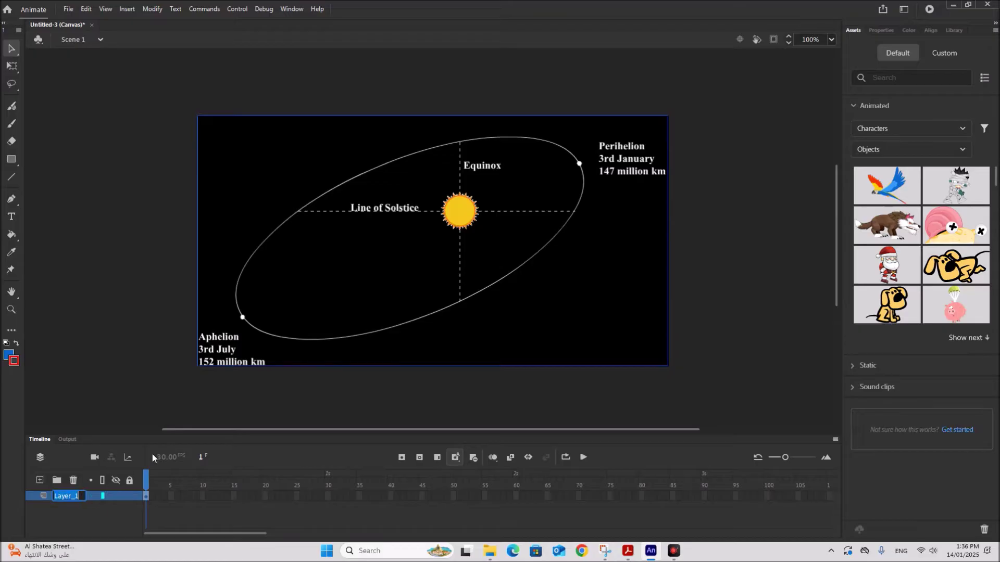
text(BG)
drag(220, 534, 434, 542)
Insert a frame at frame 240 so the BG layer lasts 8 seconds.
click(411, 496)
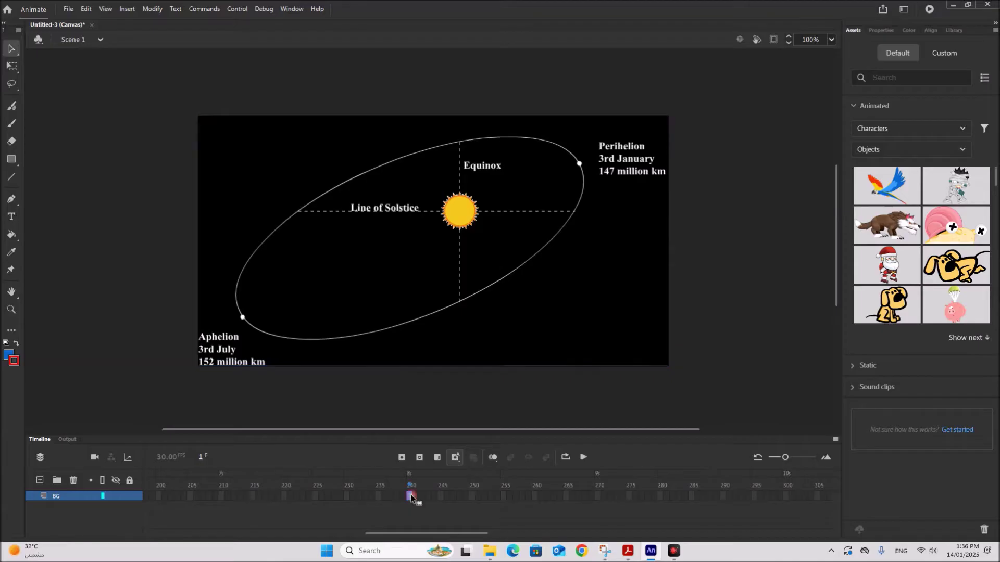
right_click(411, 498)
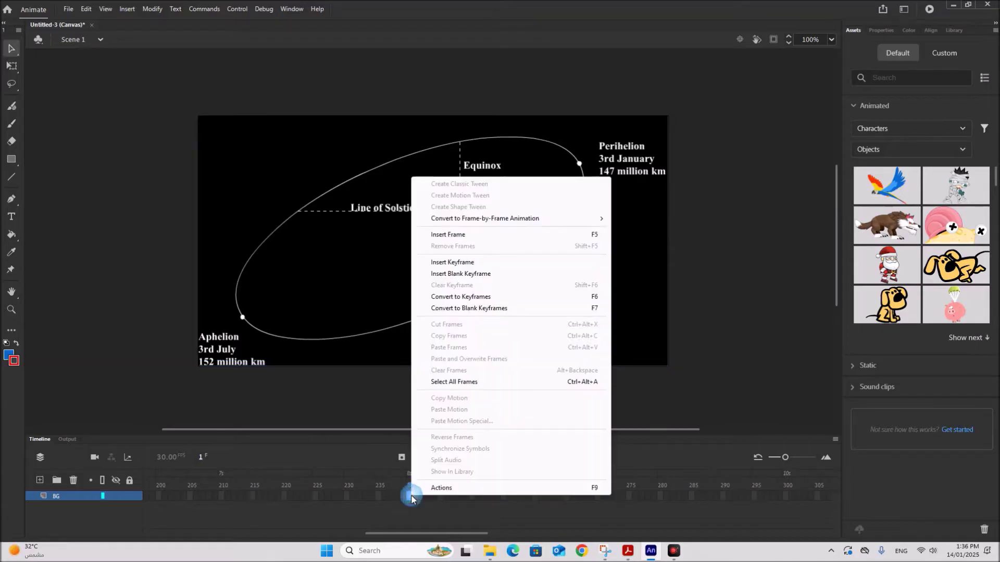
click(461, 236)
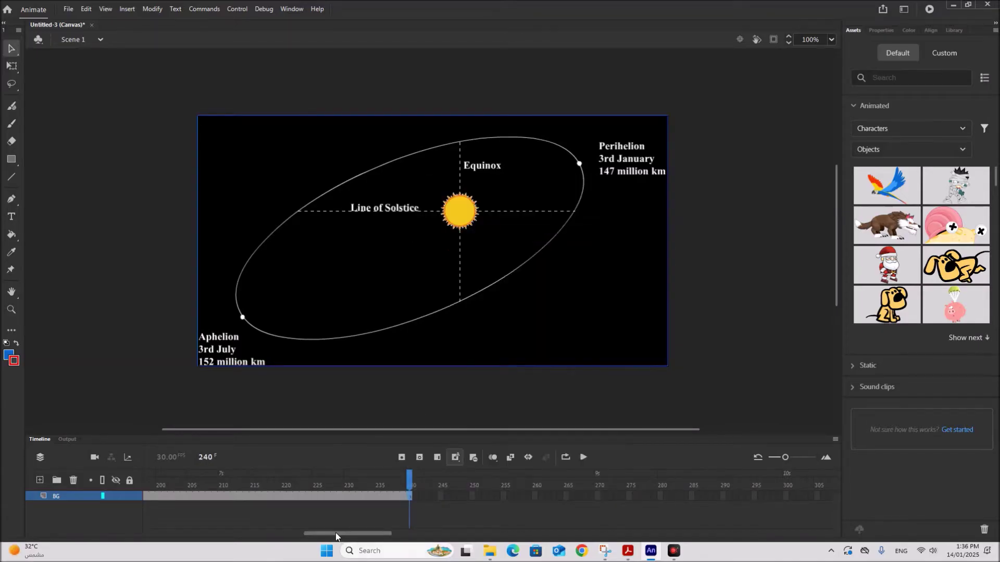
drag(323, 537, 75, 542)
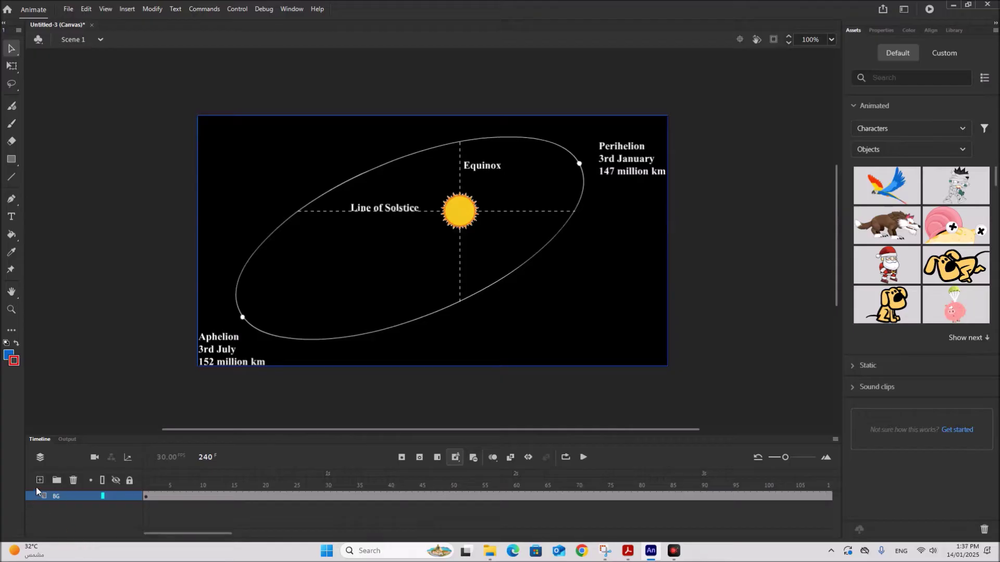
On a new layer, import Earth.png and place it at the orbit's Aphelion point.
click(39, 480)
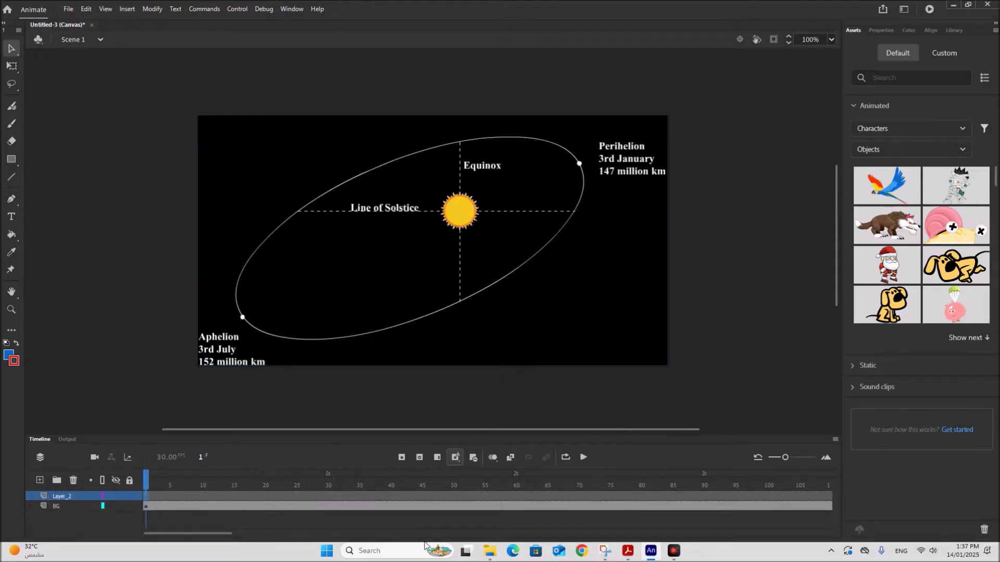
click(490, 551)
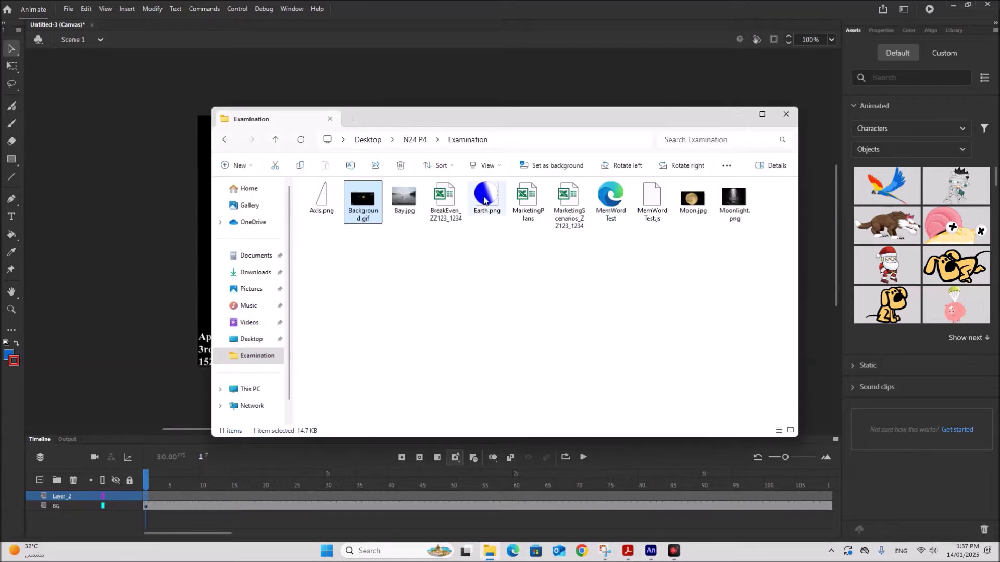
drag(484, 200, 138, 255)
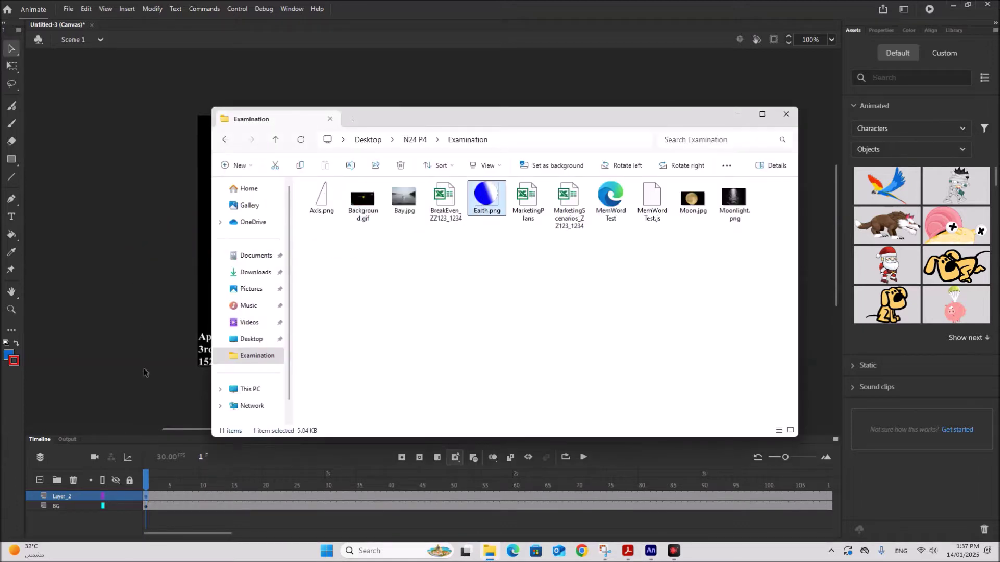
click(135, 404)
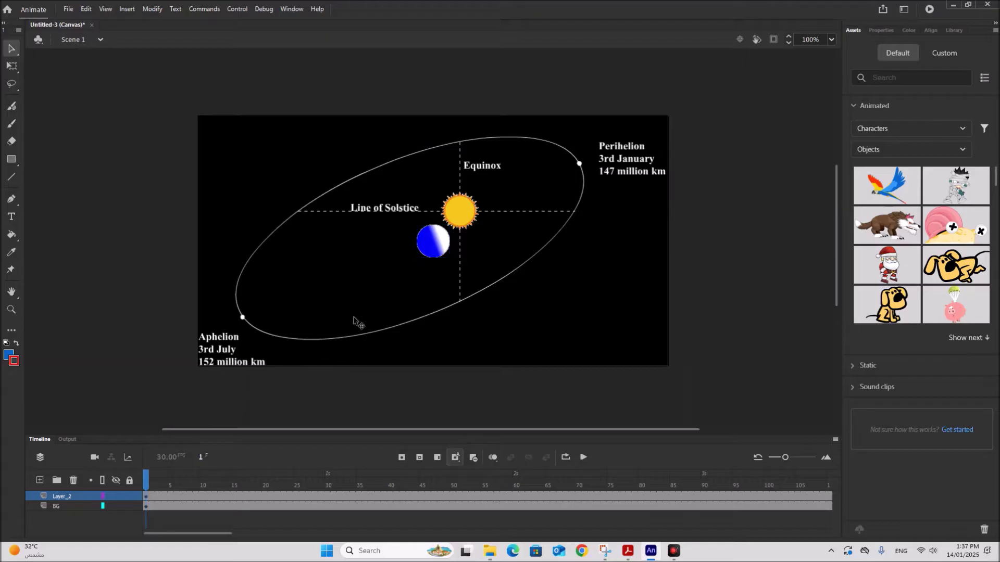
drag(436, 252, 426, 262)
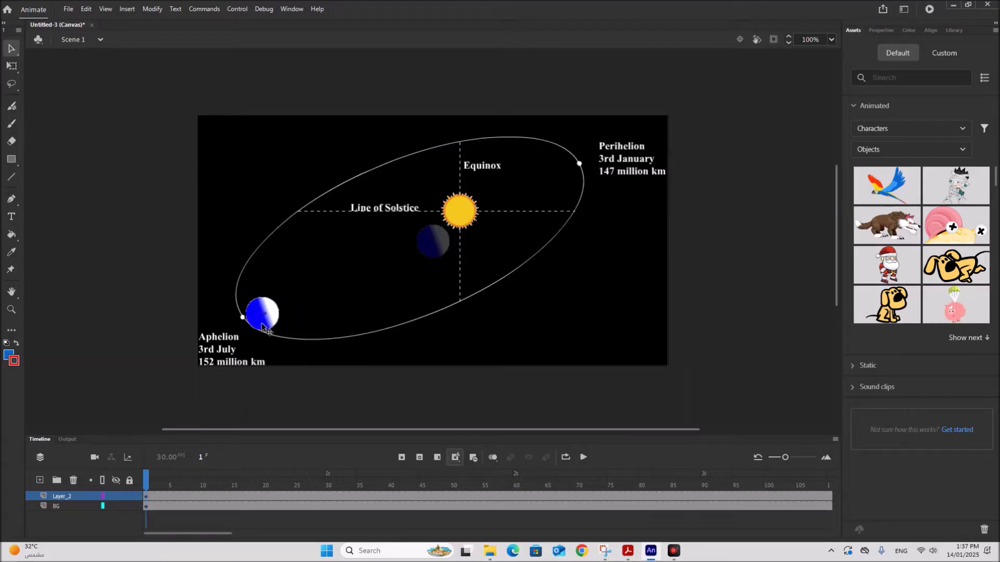
drag(262, 327, 243, 331)
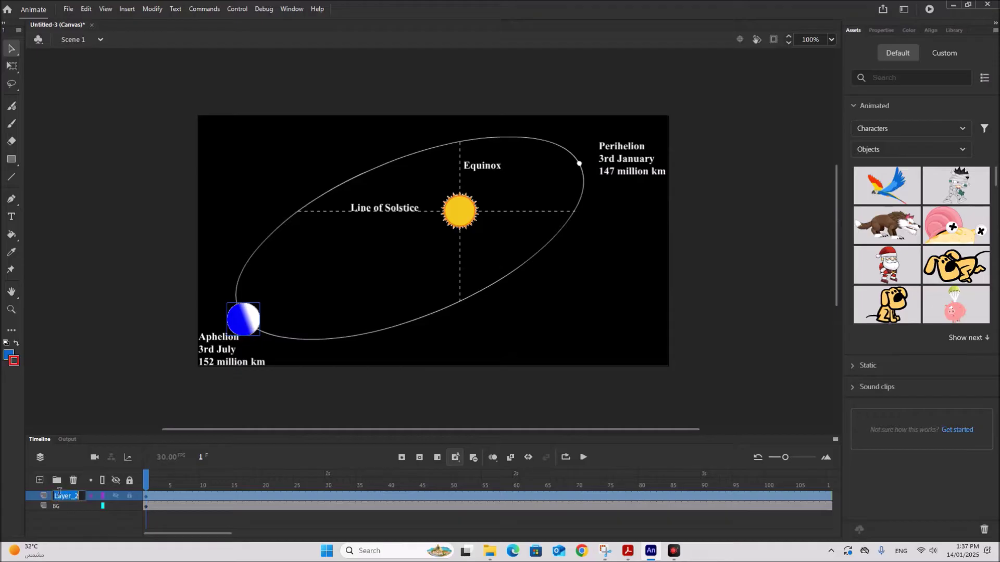
Name the Earth image's layer Earth.
text(Earth)
click(79, 419)
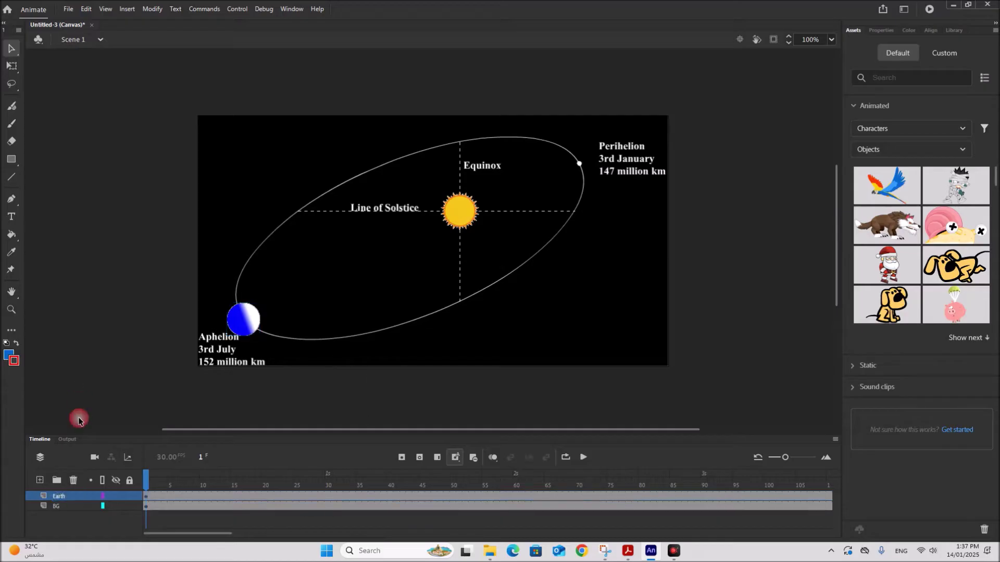
click(40, 480)
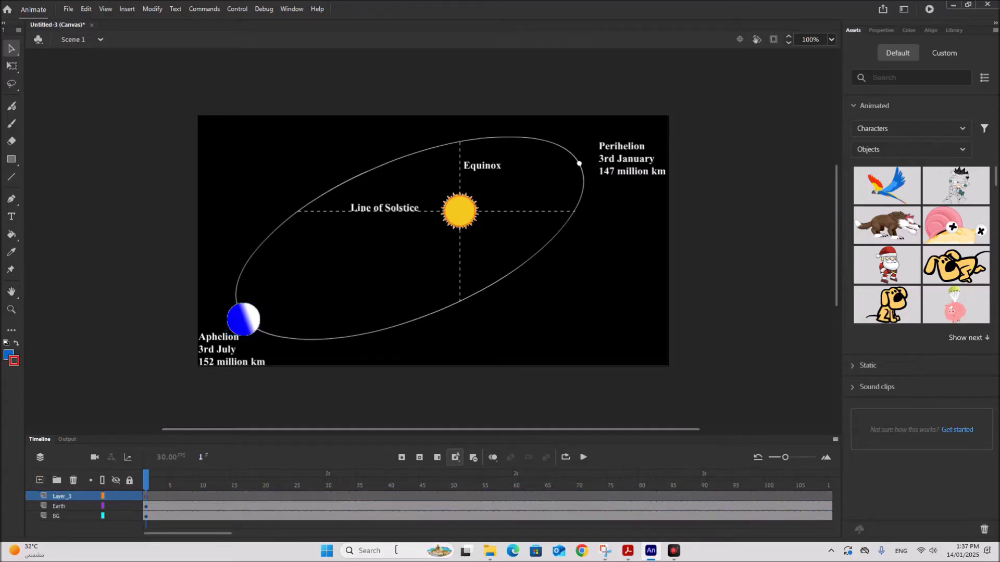
Import Axis.png onto the stage and position the tilted axis line over the Earth.
click(488, 554)
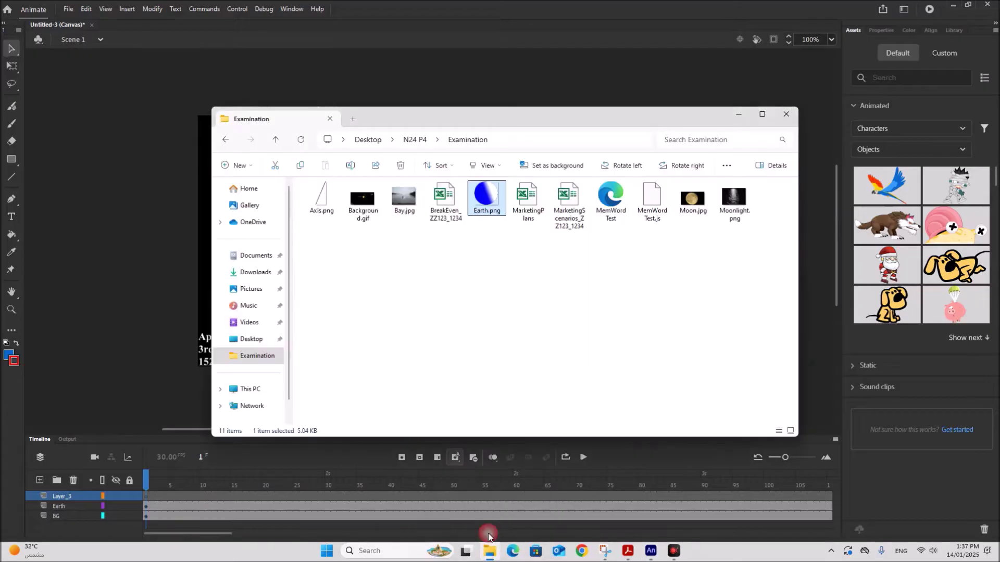
click(311, 206)
drag(308, 216, 304, 263)
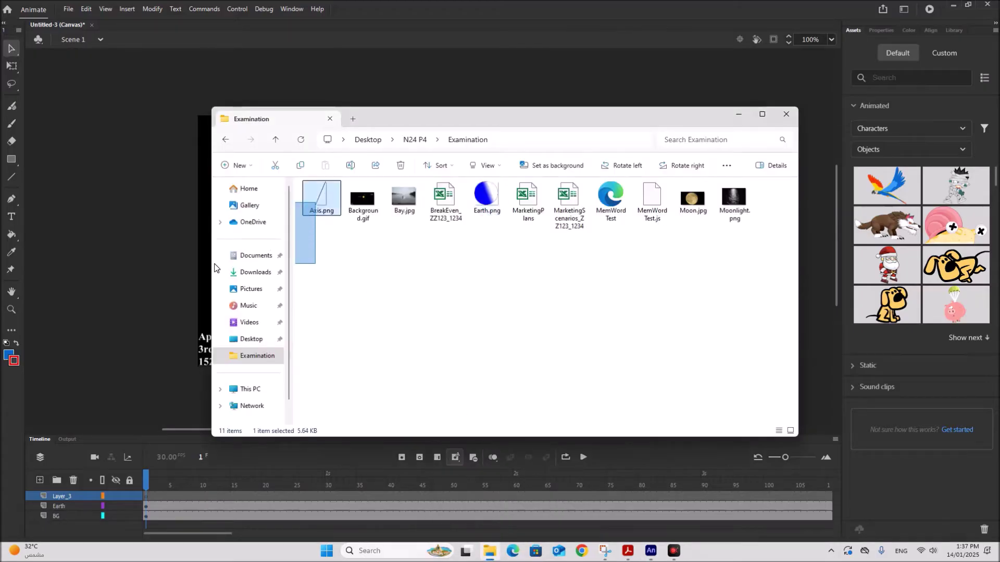
click(376, 319)
drag(323, 202, 139, 235)
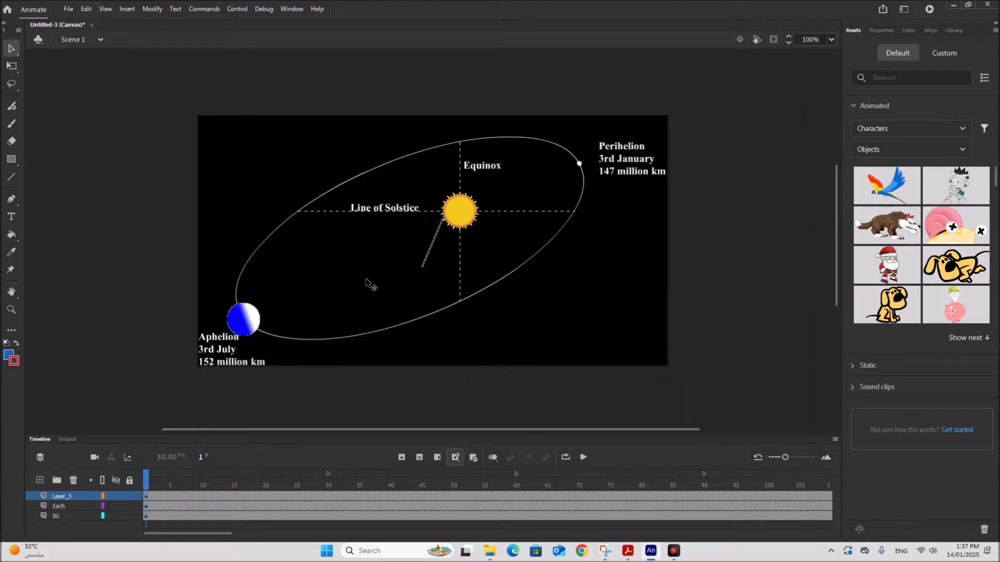
drag(430, 244, 247, 321)
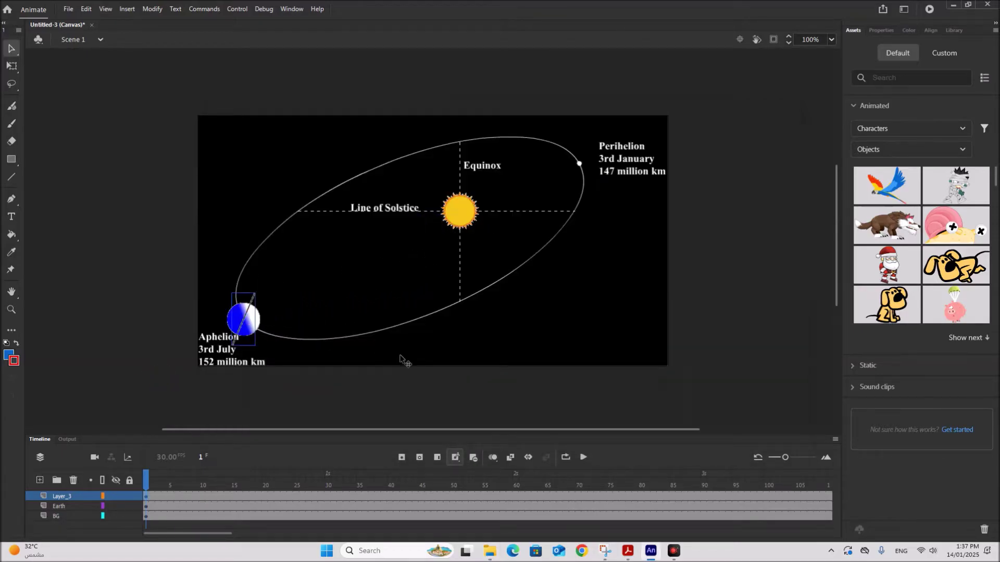
Rename the third layer, holding the axis line, to Axis.
click(627, 551)
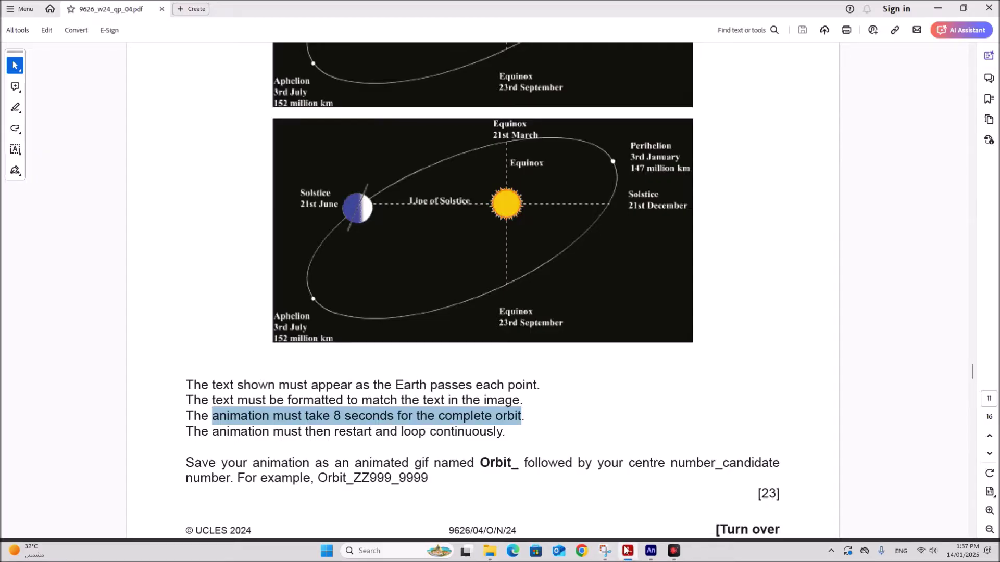
click(651, 551)
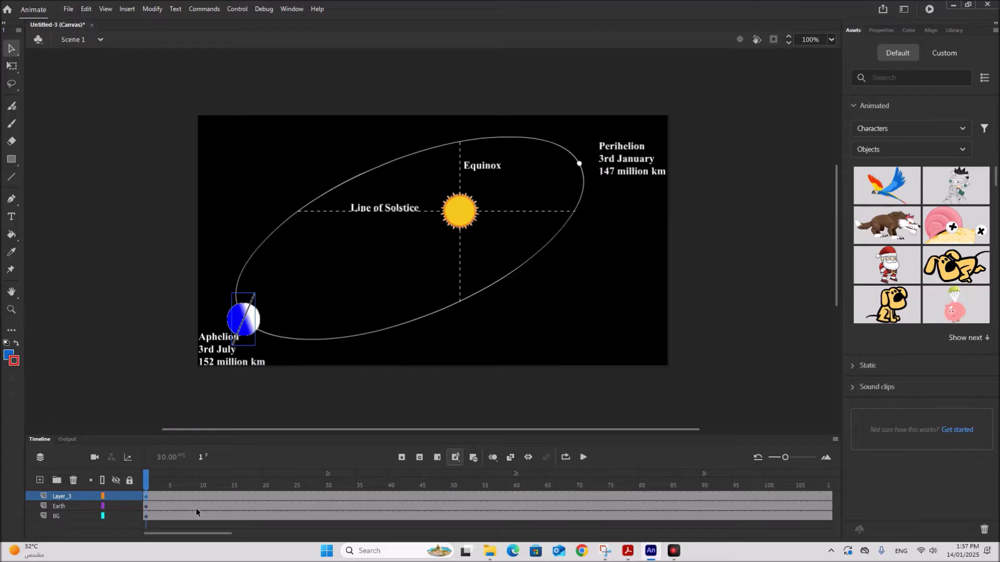
double_click(68, 497)
text(Axis)
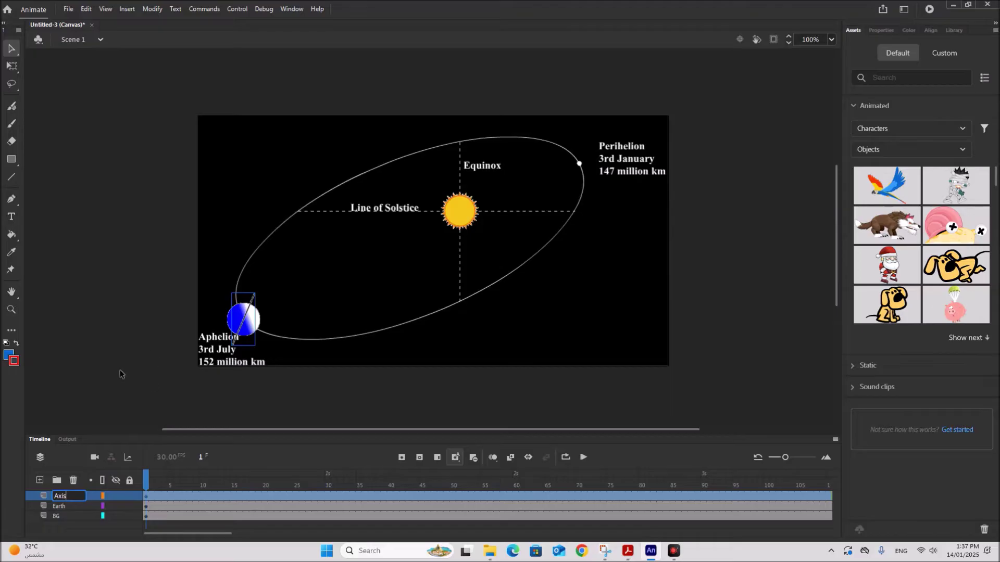
click(109, 394)
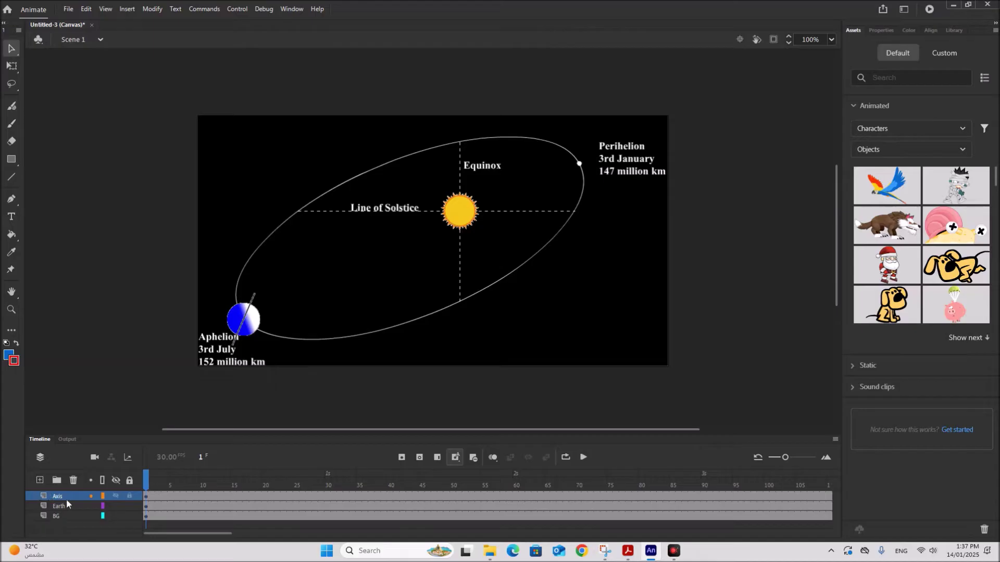
click(39, 480)
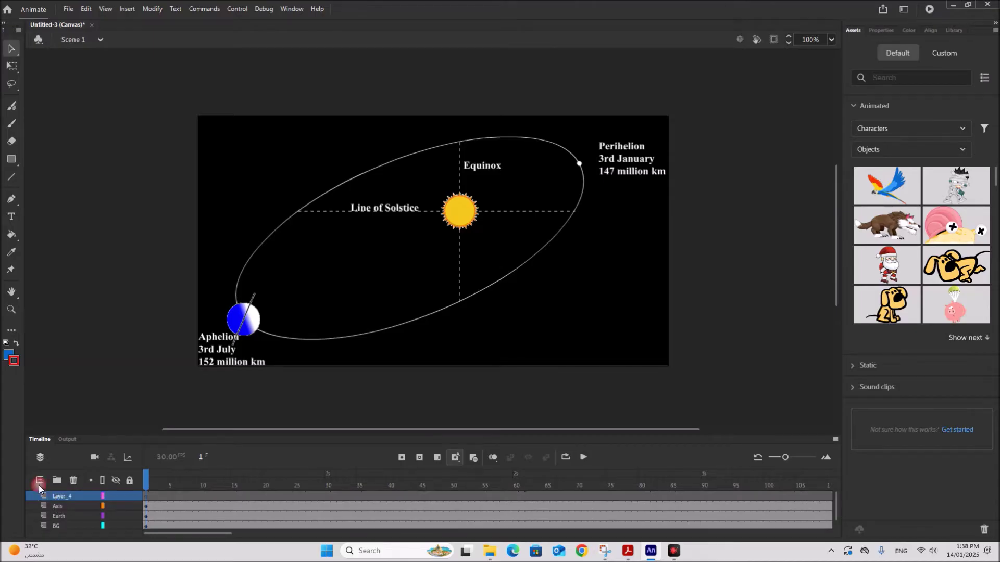
Rename the top layer to Path and hide the Axis and Earth layers.
double_click(64, 496)
text(Path)
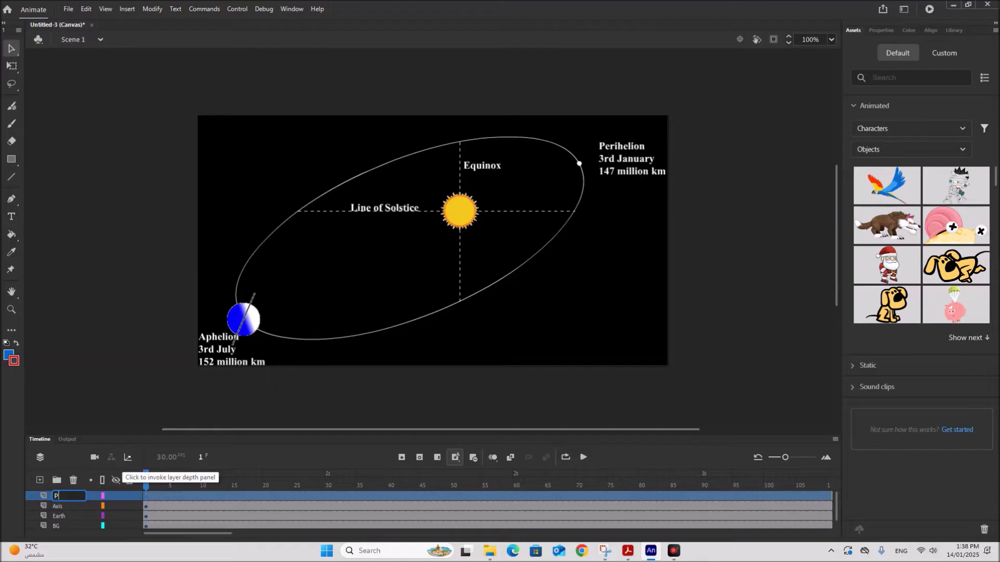
click(144, 332)
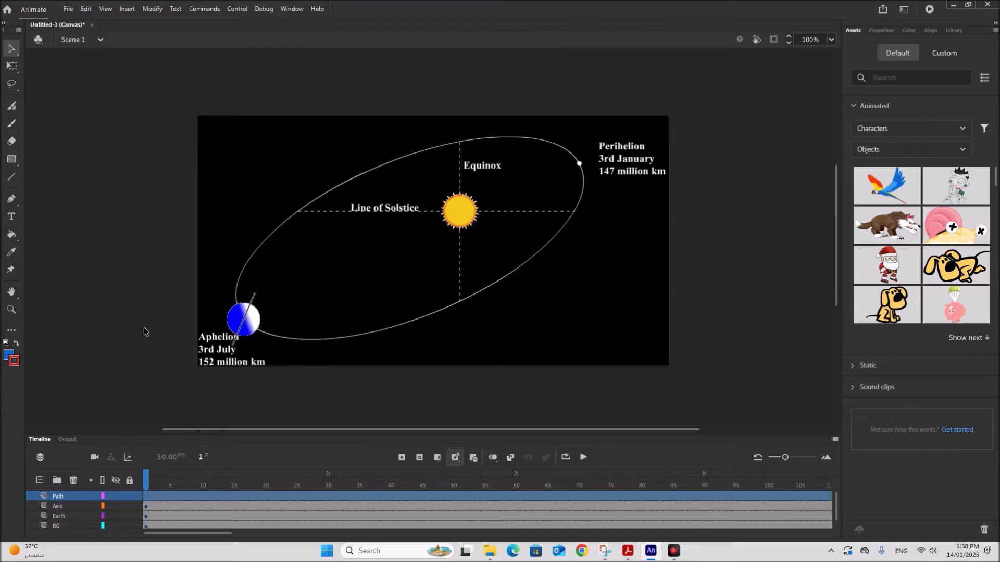
click(116, 506)
click(116, 515)
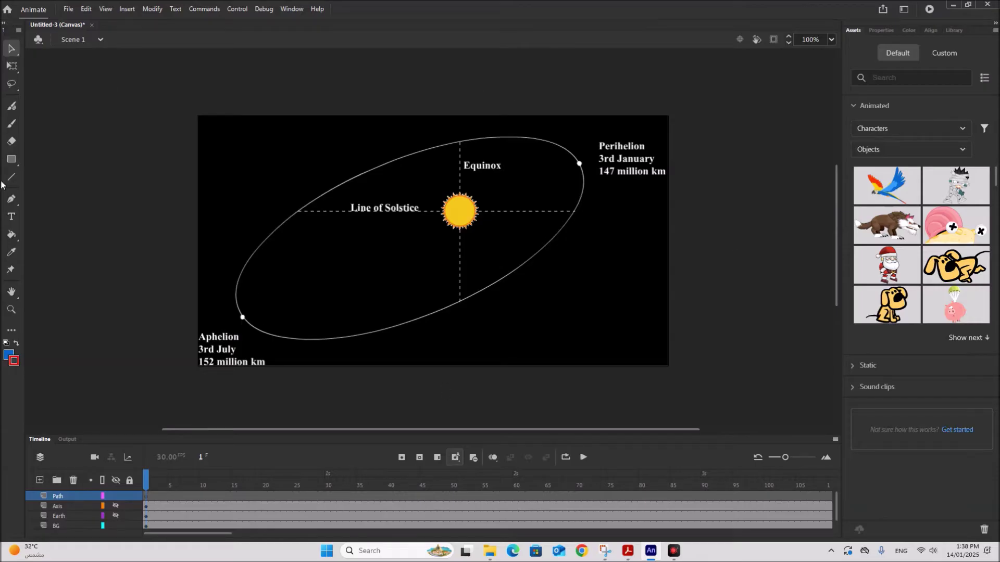
With the Pen tool, trace the orbit from Aphelion along the bottom and right side to Perihelion.
click(12, 200)
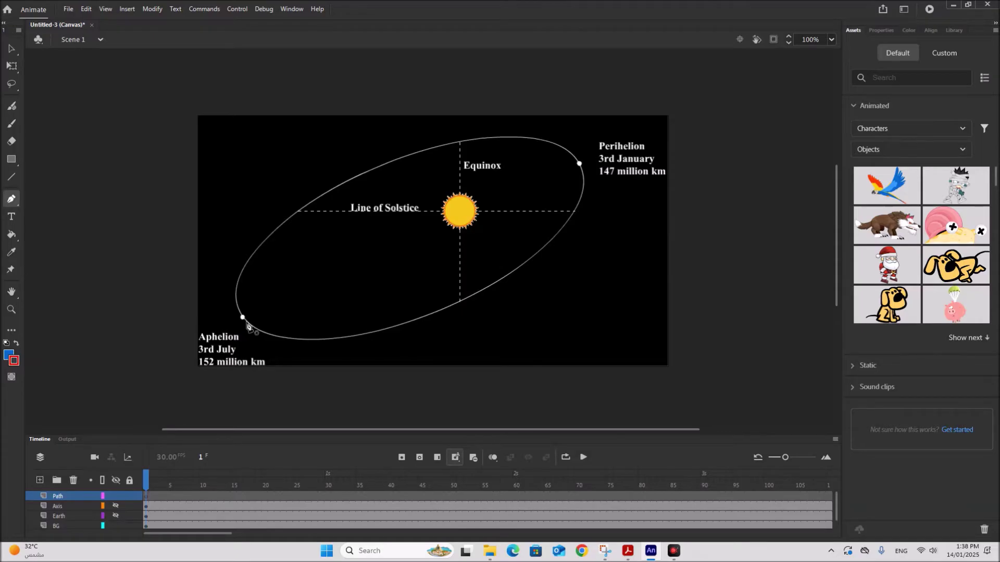
click(246, 321)
click(269, 334)
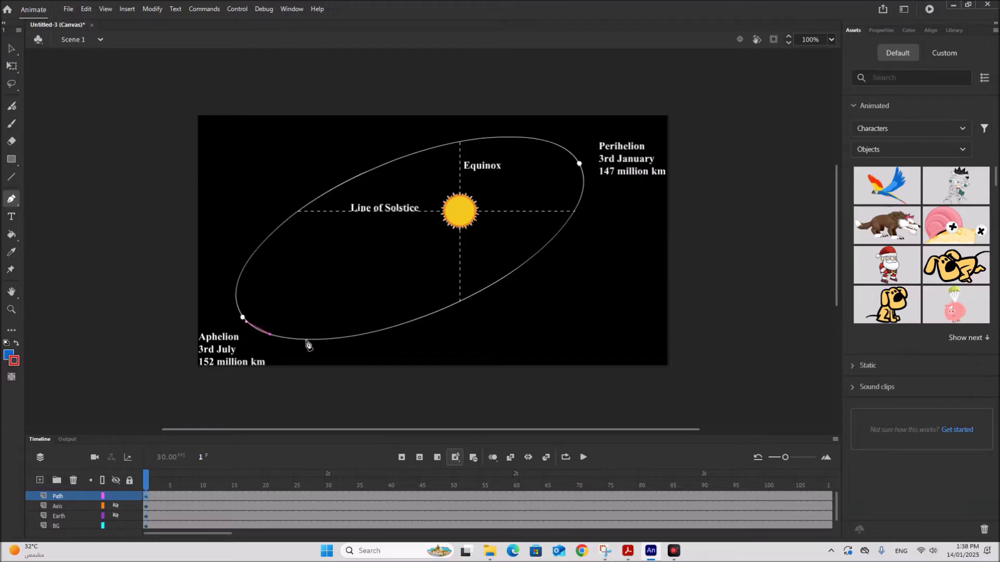
click(306, 340)
click(345, 338)
click(384, 330)
click(421, 319)
click(462, 300)
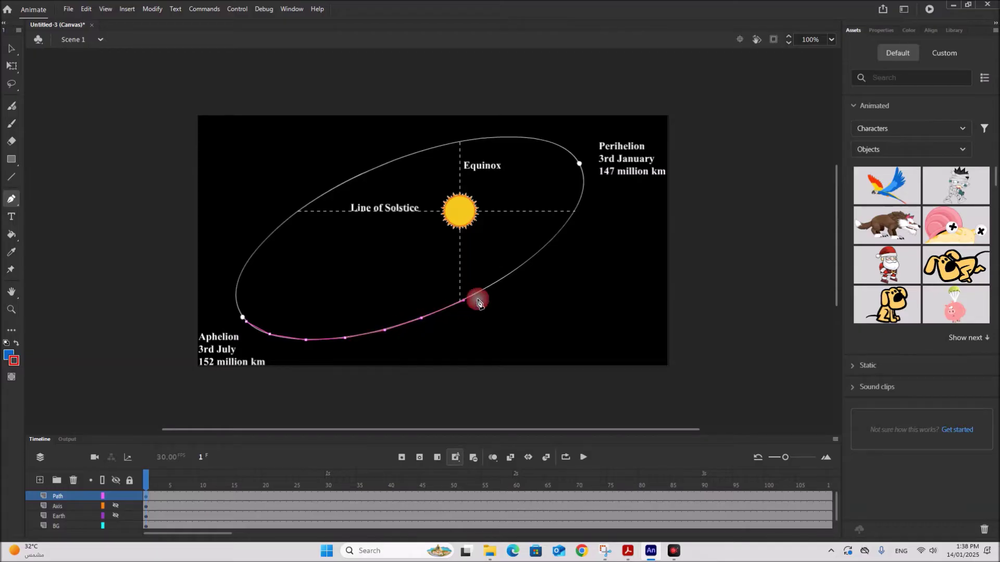
click(506, 275)
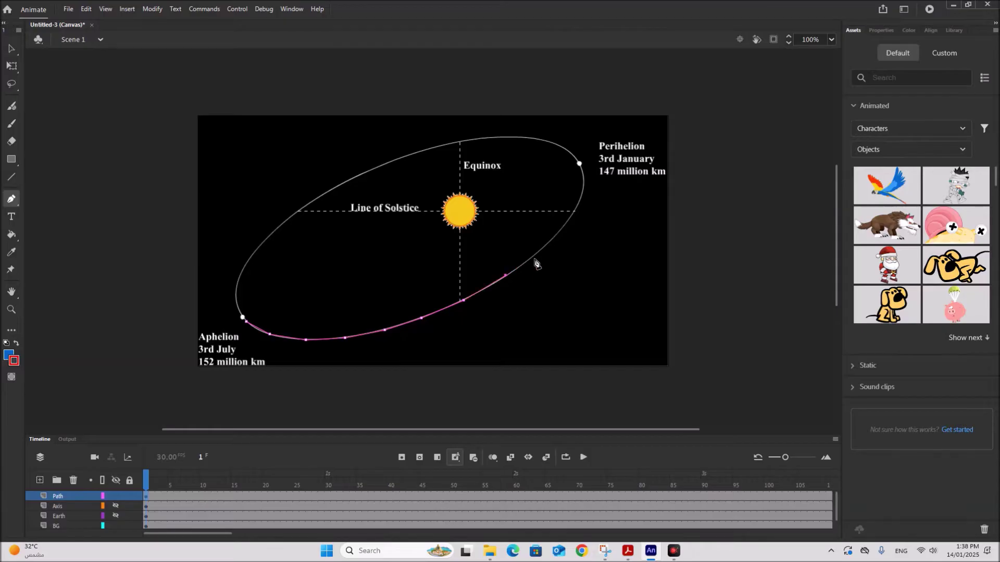
click(537, 255)
click(566, 226)
click(584, 186)
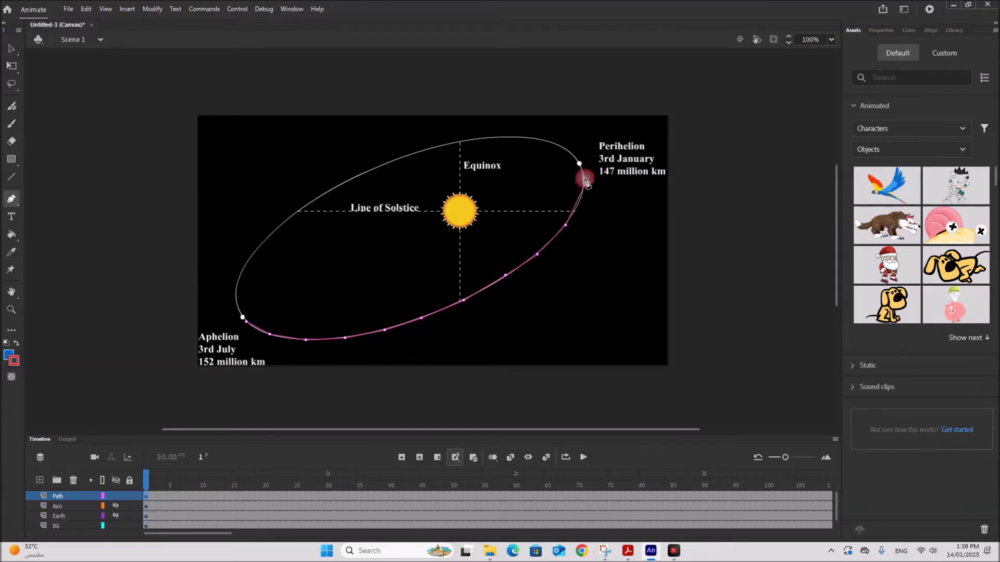
click(579, 164)
Continue the path across the orbit's top and down its left side, closing it at Aphelion.
click(564, 148)
click(529, 138)
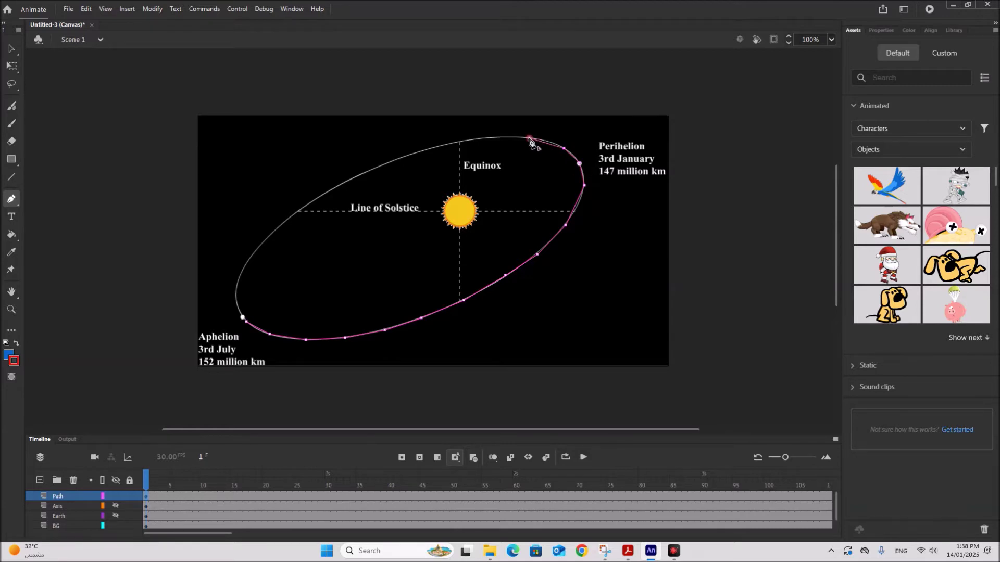
click(499, 139)
click(460, 142)
click(399, 159)
click(357, 177)
click(323, 193)
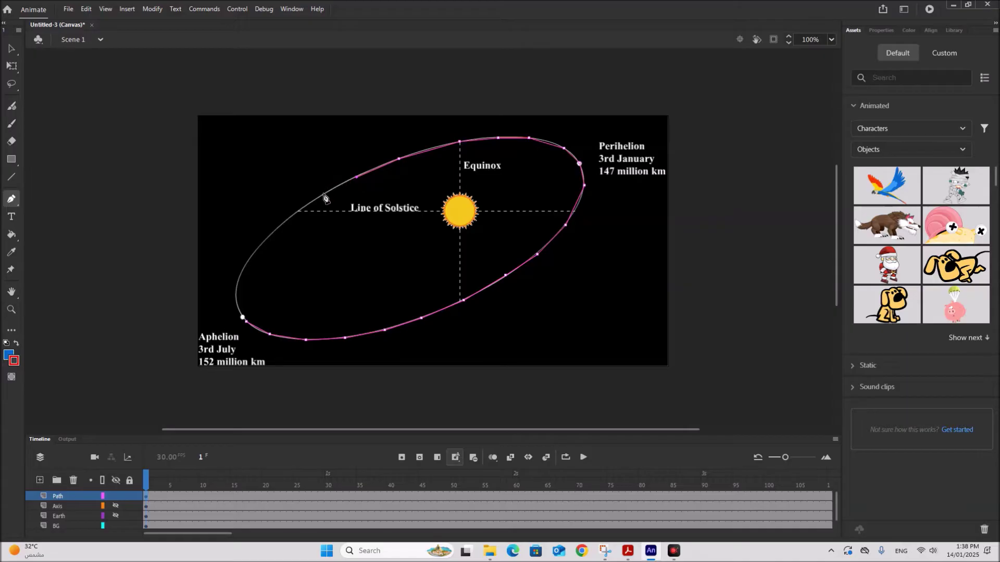
click(311, 204)
click(297, 212)
click(273, 230)
click(257, 249)
click(241, 269)
click(236, 293)
click(243, 317)
click(10, 50)
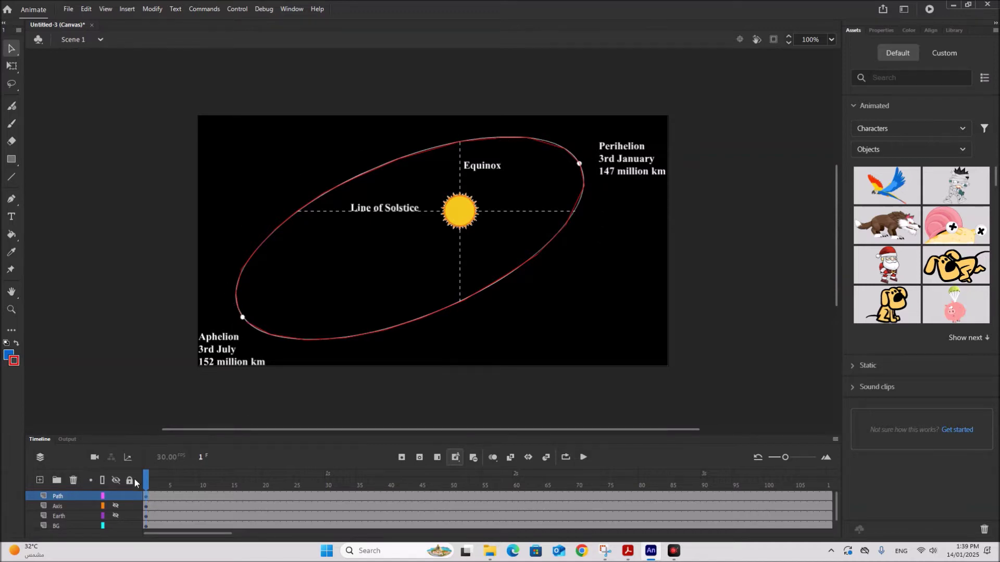
right_click(58, 499)
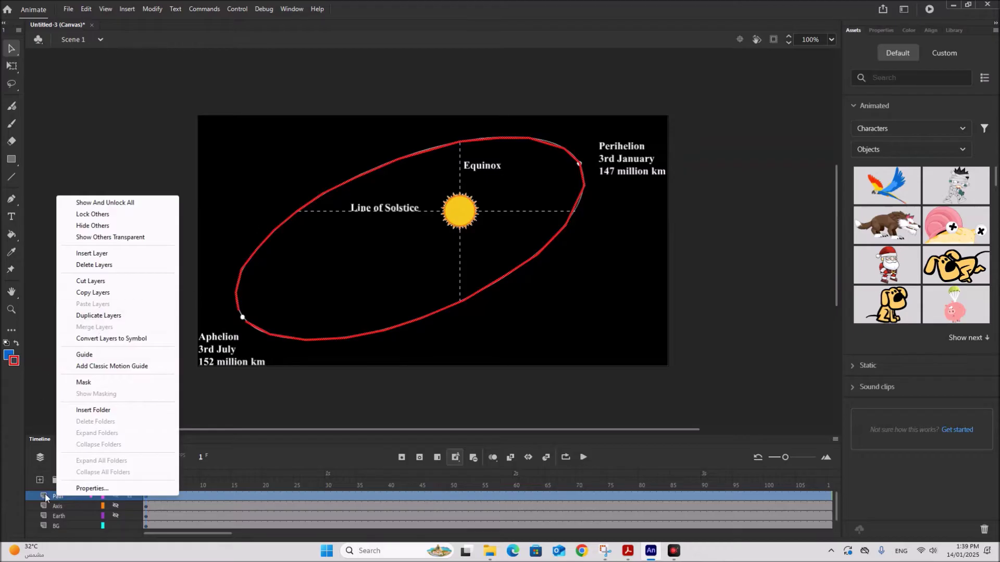
Make the Path layer a guide and nest the Axis and Earth layers beneath it.
click(90, 356)
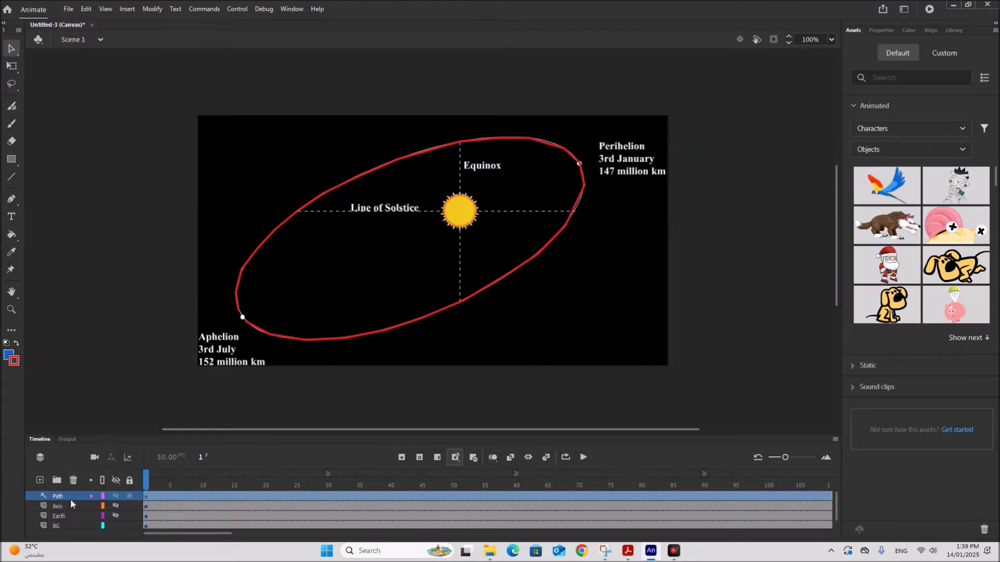
drag(57, 508, 68, 499)
click(56, 516)
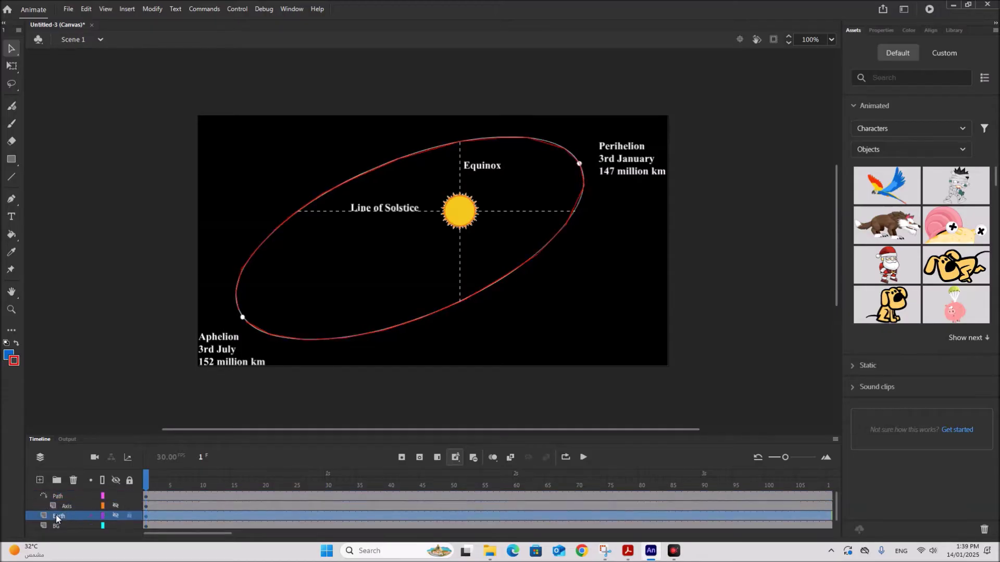
drag(66, 517, 70, 514)
mouse_move(55, 514)
mouse_down()
mouse_move(144, 519)
mouse_move(54, 520)
mouse_up()
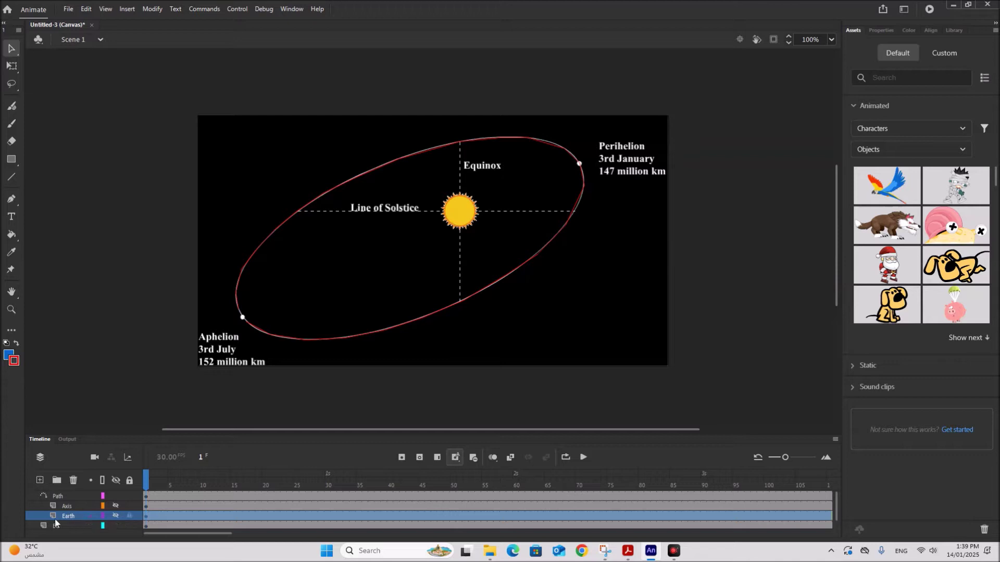
Keep the Axis layer hidden, show the Earth layer, and select the Earth at Aphelion.
click(145, 517)
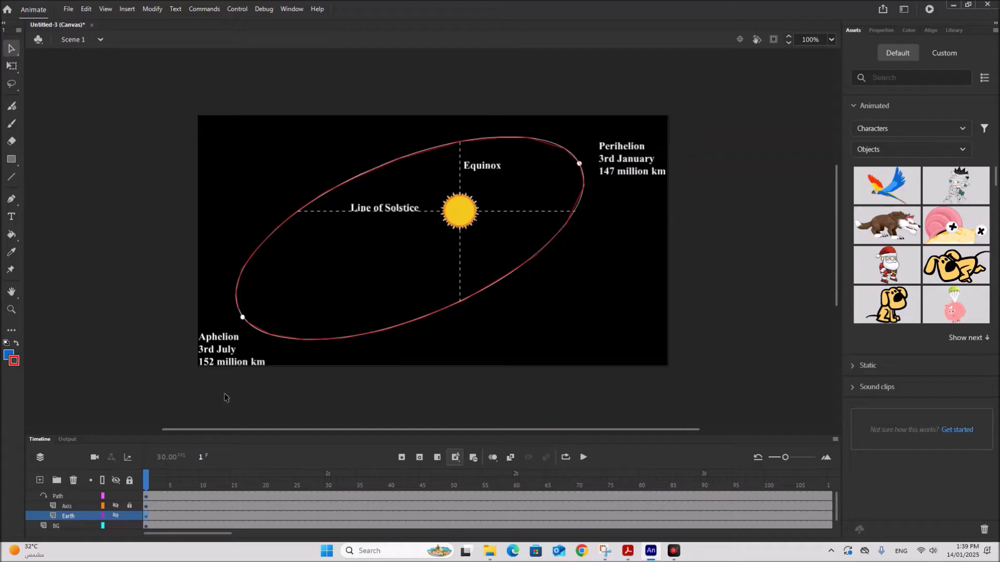
click(115, 507)
click(115, 506)
click(115, 515)
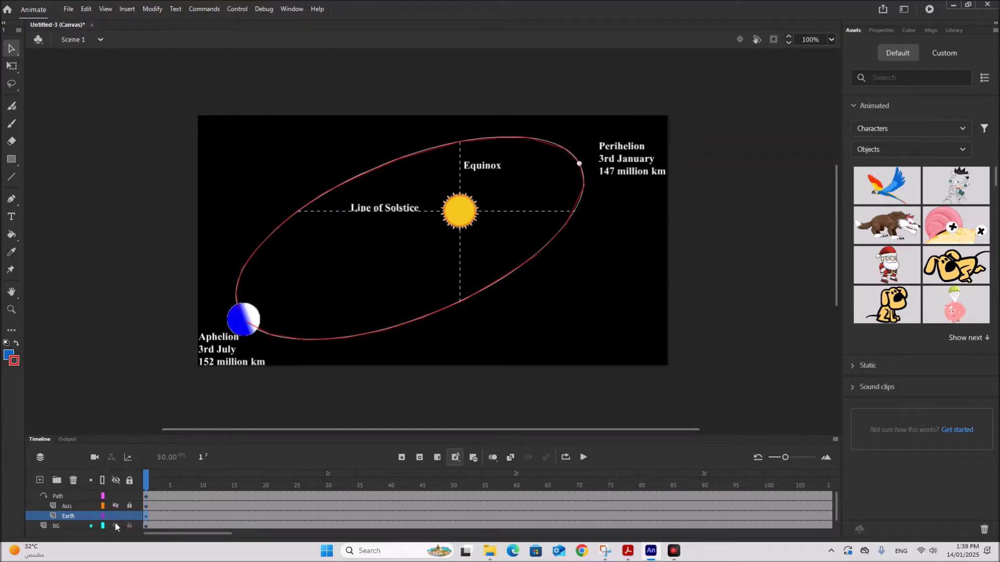
click(238, 327)
Convert the Earth into a movie clip symbol and add a classic tween to its layer.
right_click(238, 328)
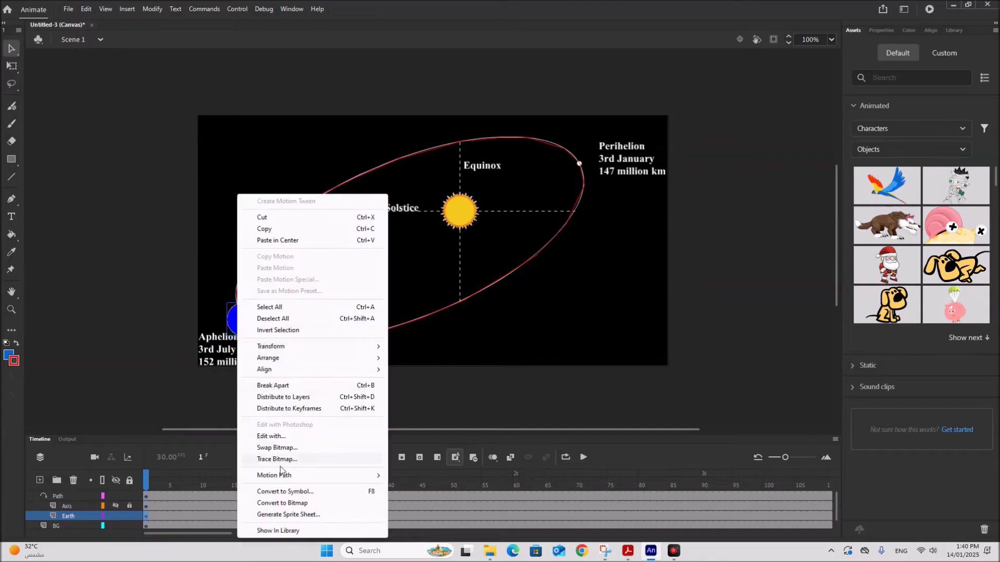
click(287, 491)
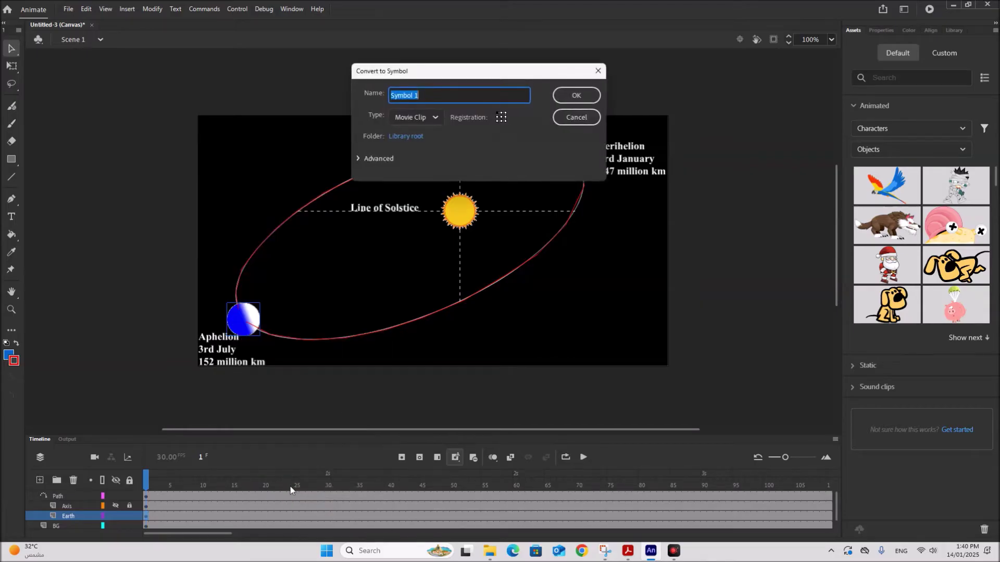
click(575, 96)
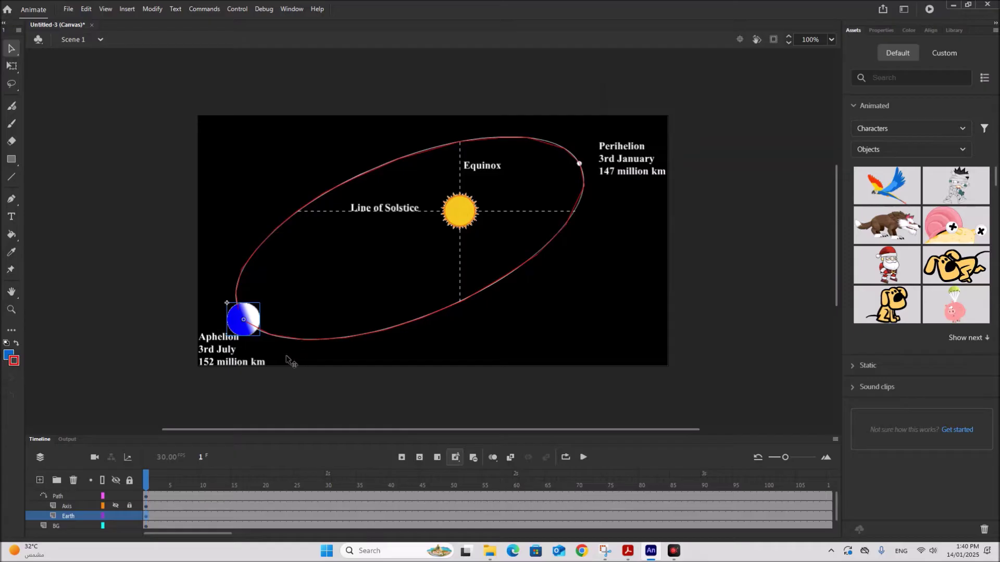
click(128, 9)
click(146, 38)
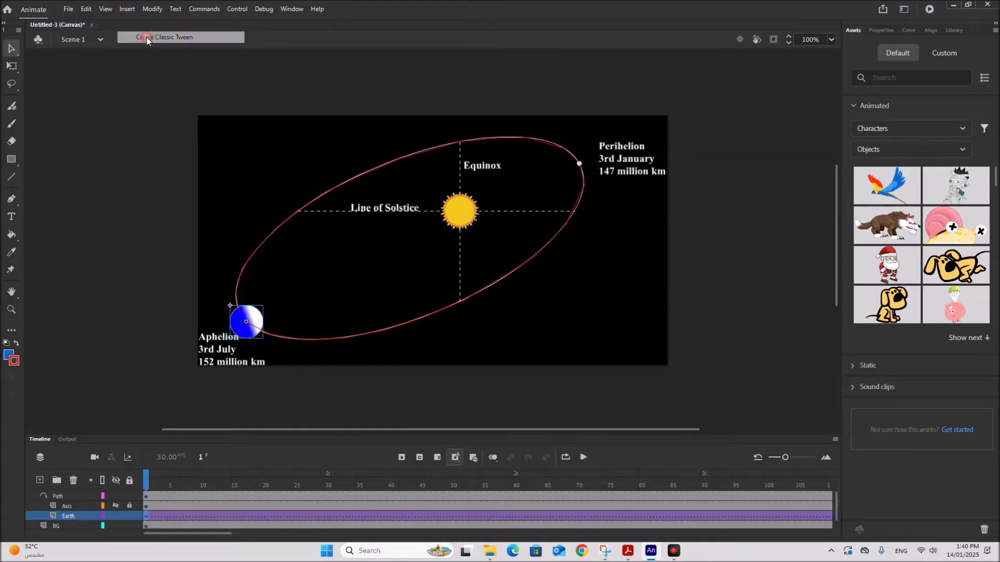
Nudge the Earth so its centre snaps onto the red orbit at Aphelion.
drag(243, 326, 246, 329)
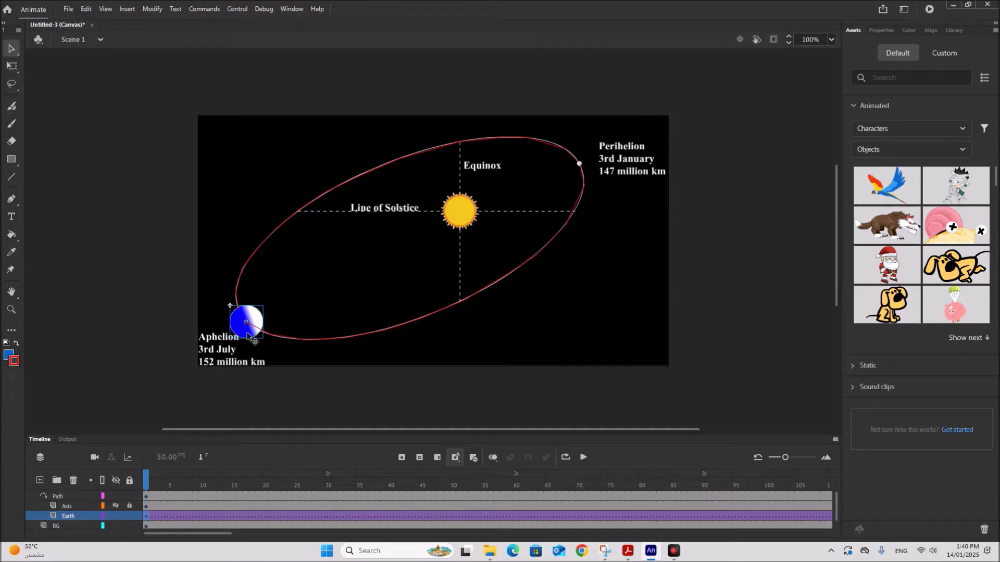
drag(249, 336, 251, 337)
drag(252, 332, 253, 333)
drag(216, 534, 368, 551)
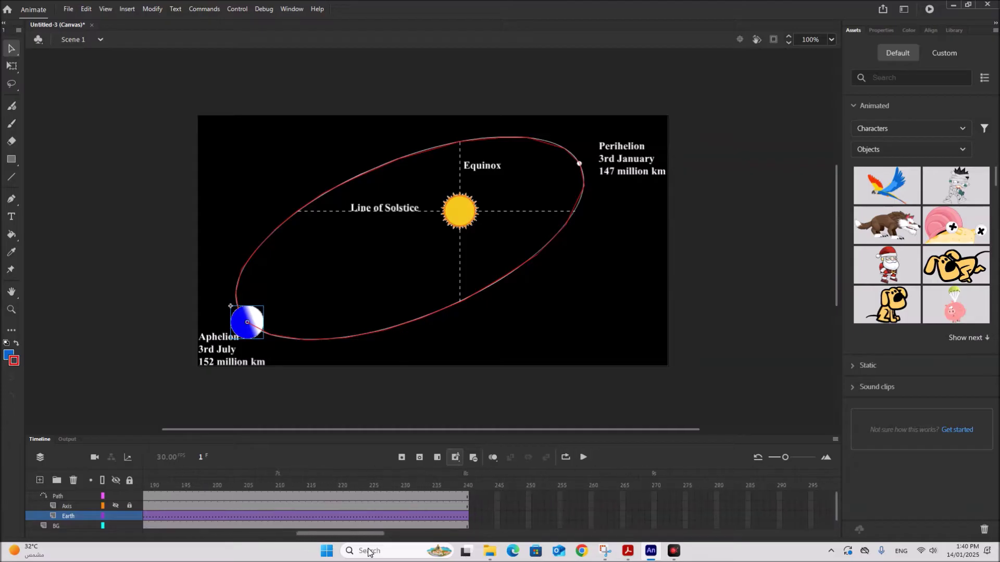
click(466, 518)
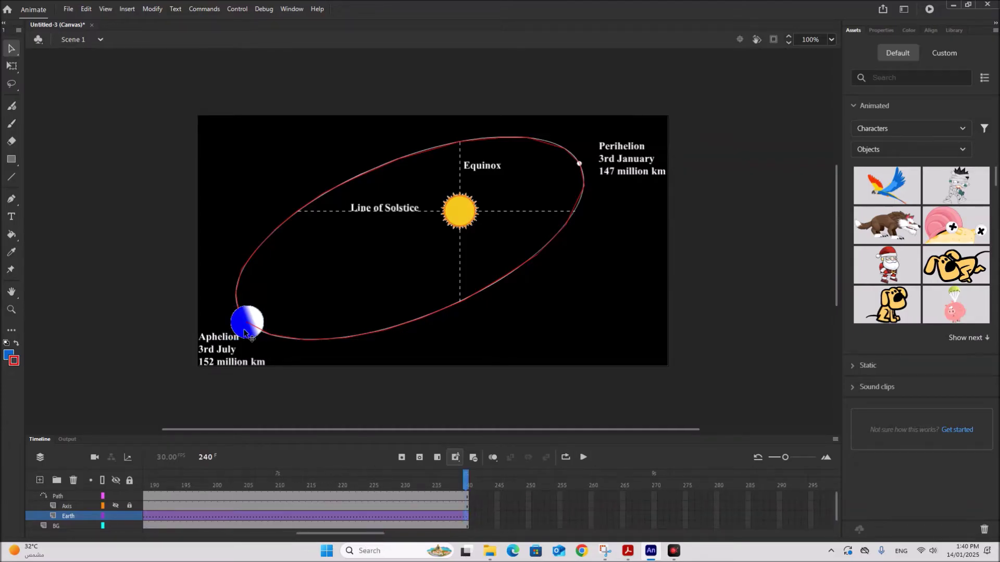
At frame 240, move the Earth slightly up-left along the orbit, then rewind to frame 1.
drag(242, 330, 234, 320)
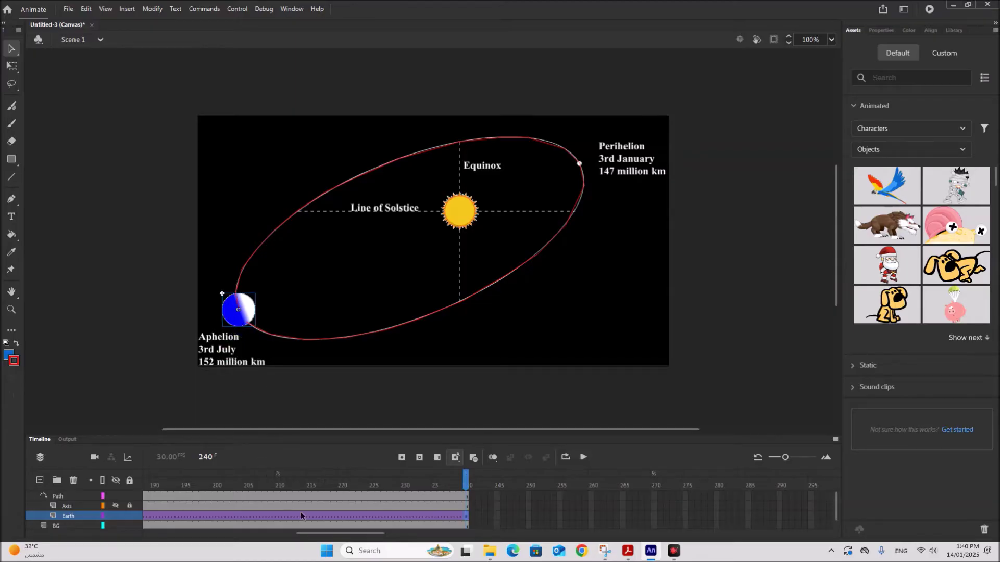
drag(318, 536, 188, 539)
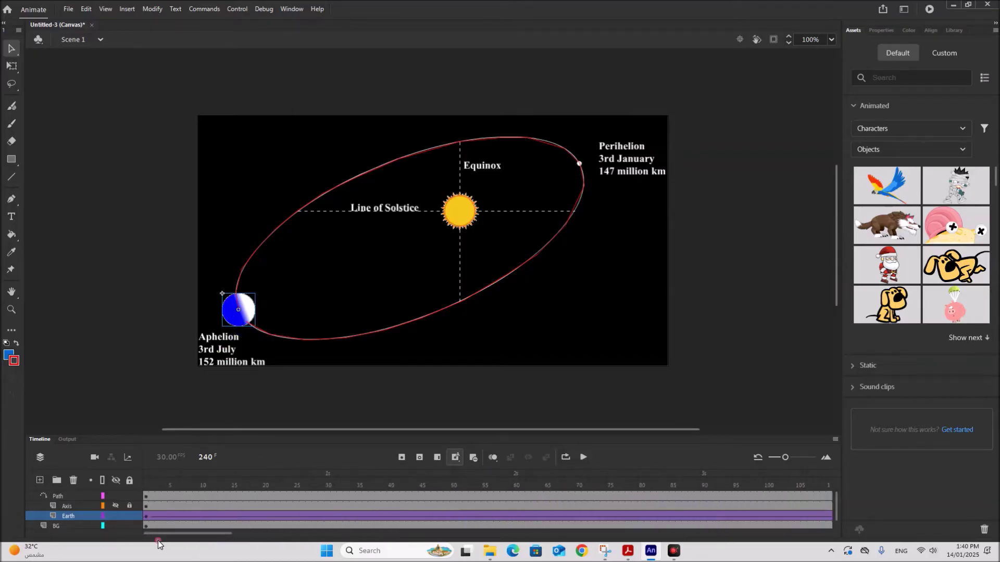
click(146, 517)
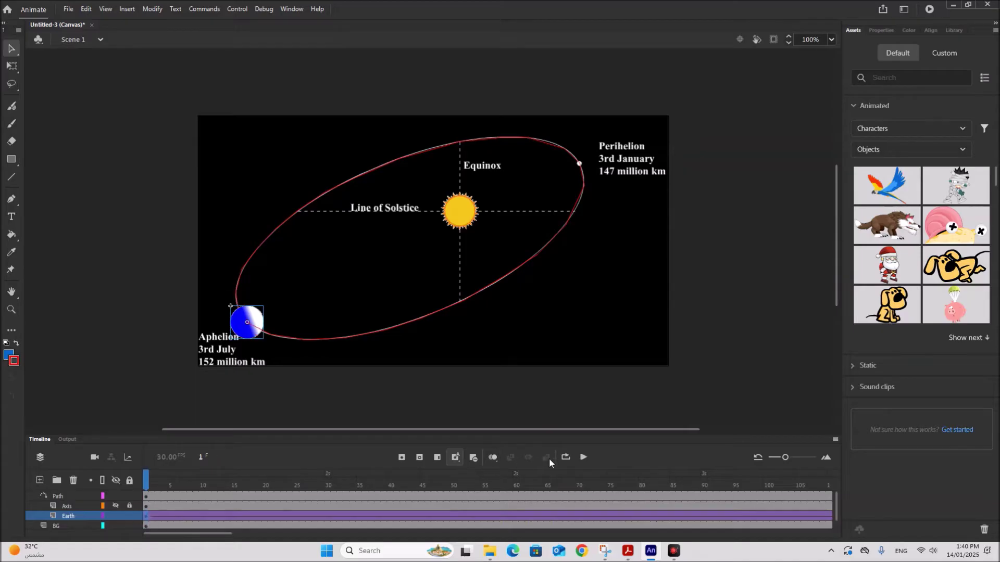
Play and scrub frames 51–63 to confirm the Earth follows the orbit.
click(583, 457)
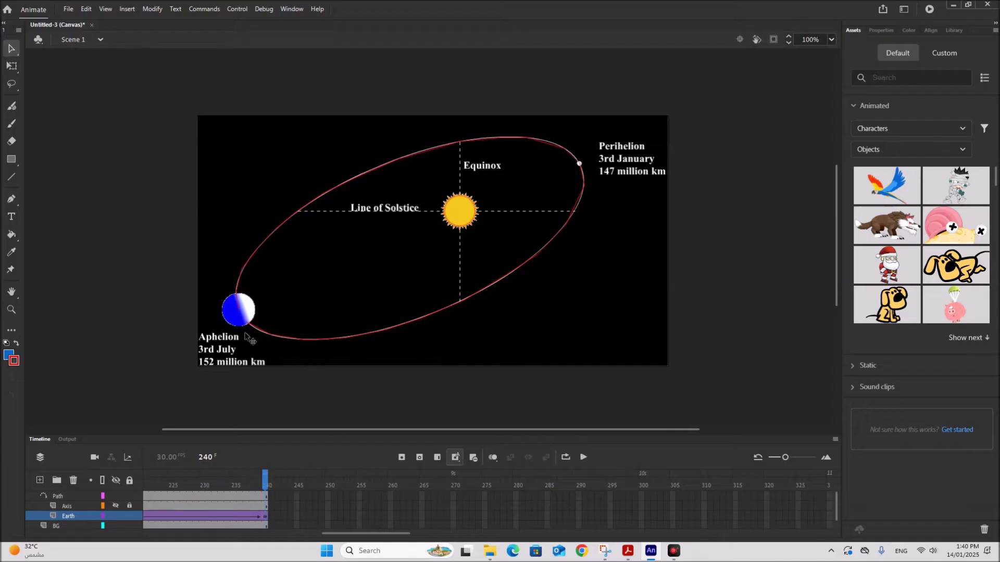
drag(348, 535, 164, 541)
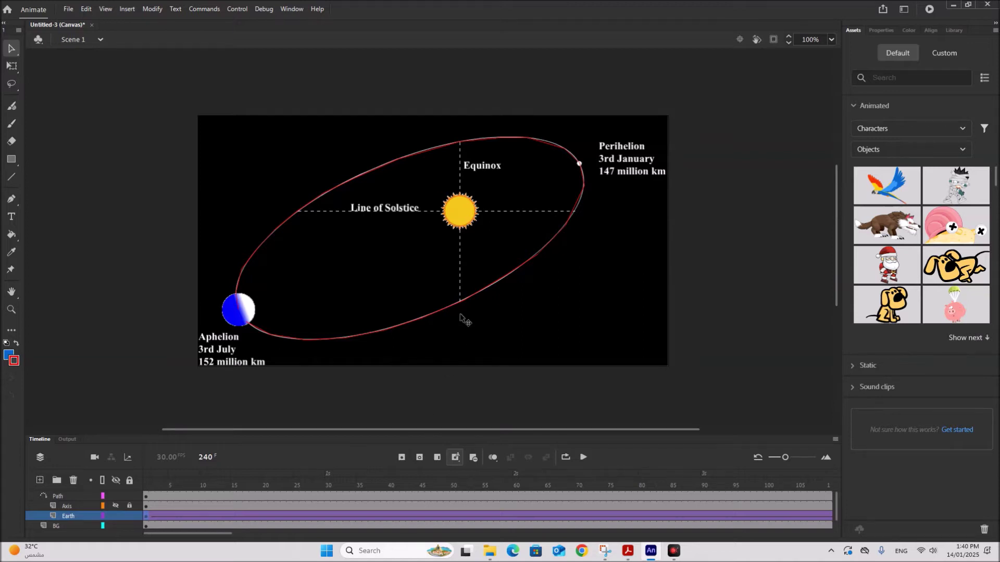
click(457, 517)
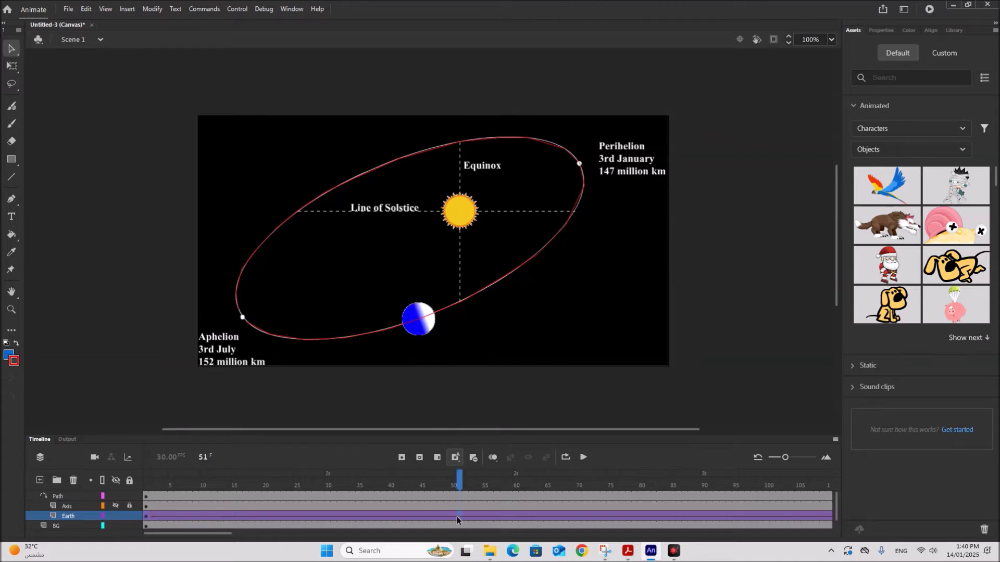
drag(494, 516, 535, 517)
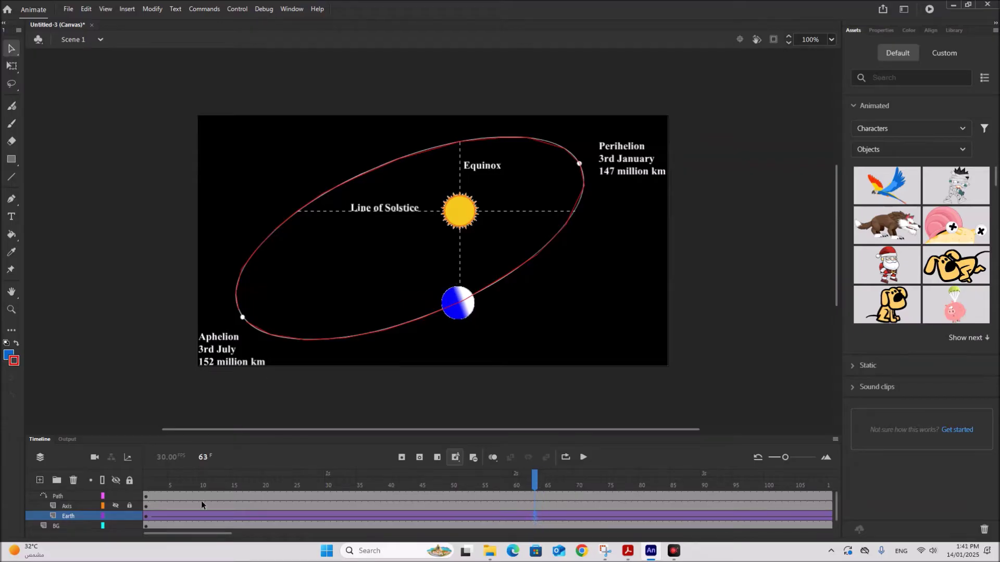
click(150, 515)
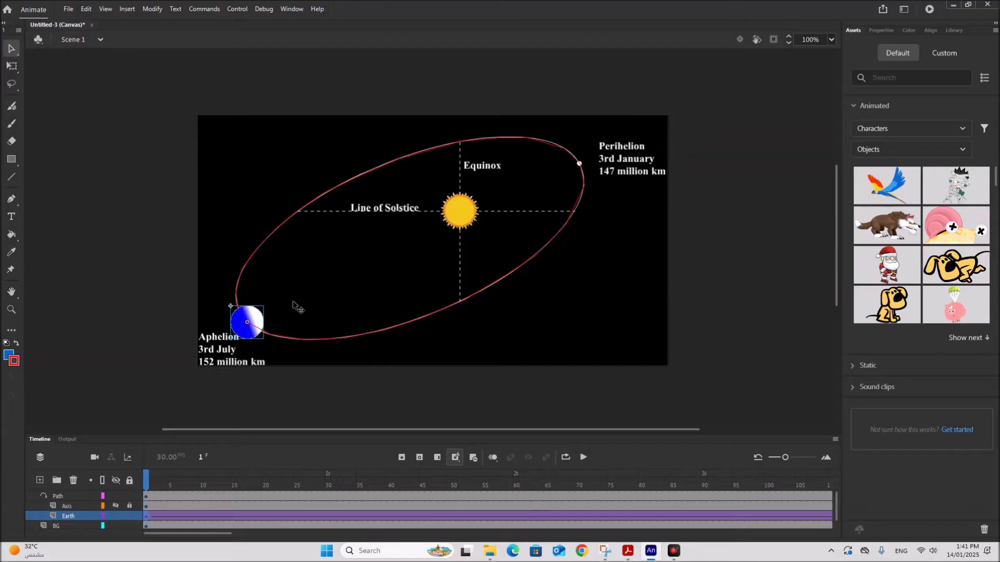
click(11, 66)
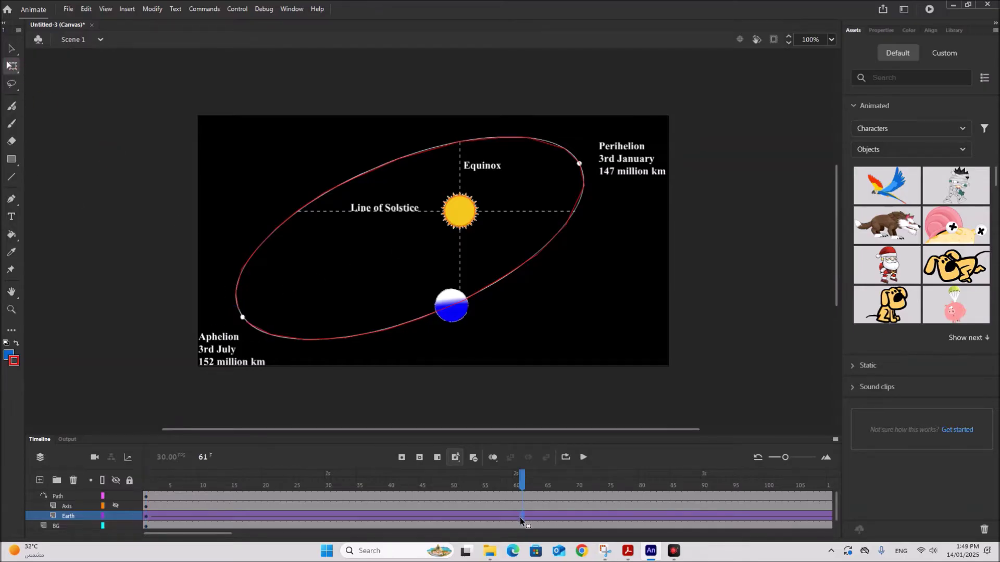
Add a keyframe at frame 62 on the Earth layer and rotate the Earth upright.
click(525, 516)
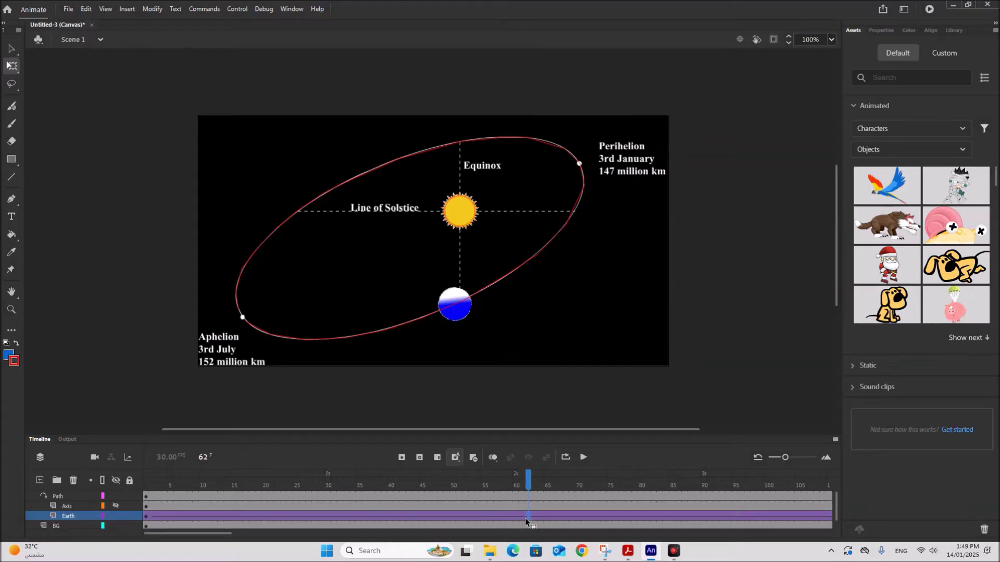
right_click(528, 515)
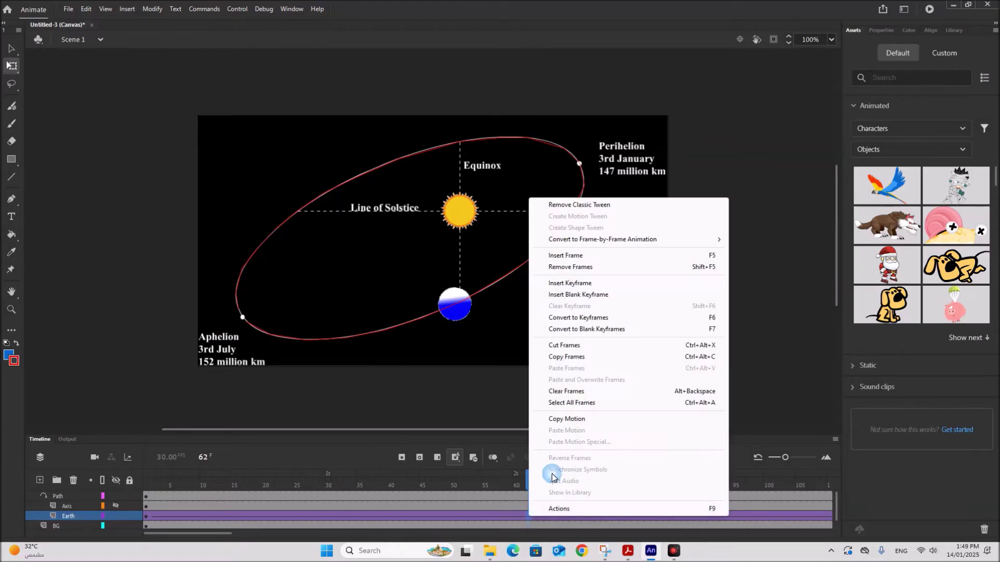
click(590, 285)
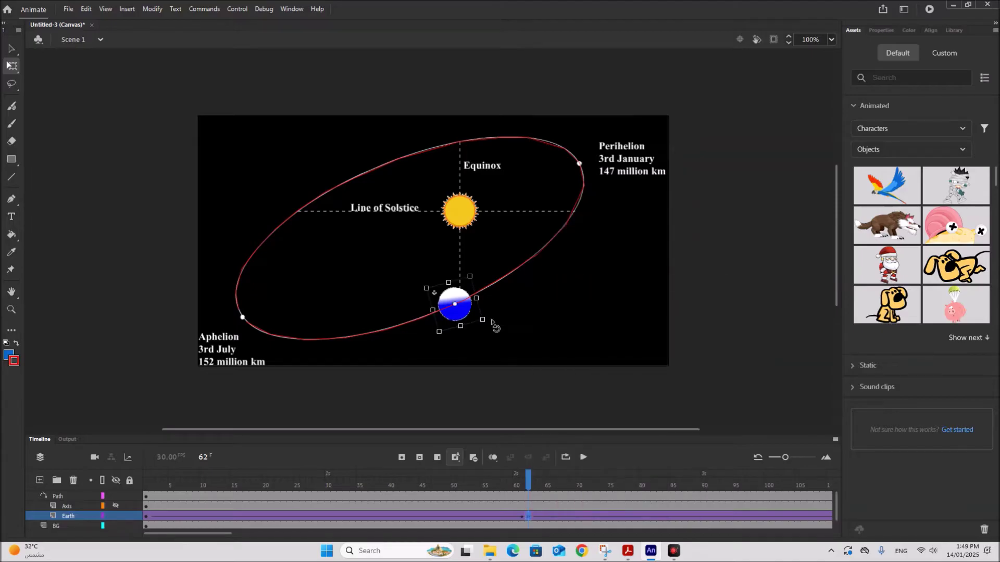
drag(492, 323, 496, 326)
key(ctrl+shift+a)
Add a keyframe at frame 65 on the Earth layer, undoing the trial rotation to keep its tilt.
click(535, 514)
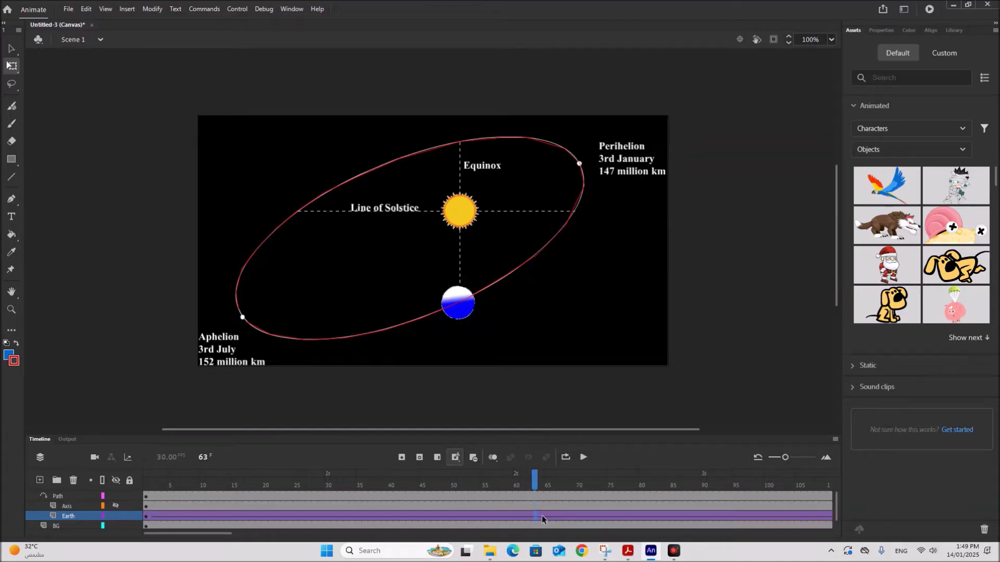
click(542, 515)
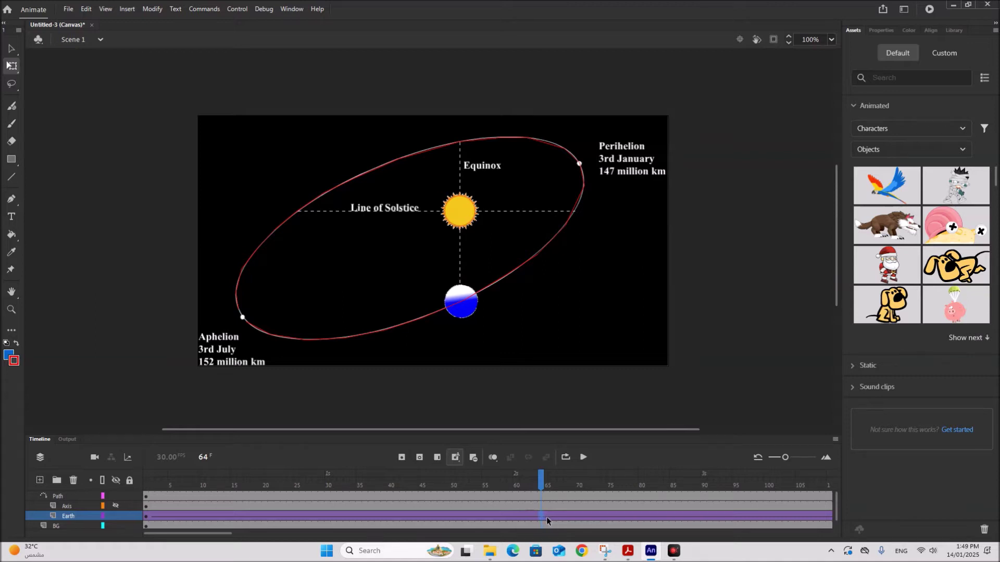
click(547, 520)
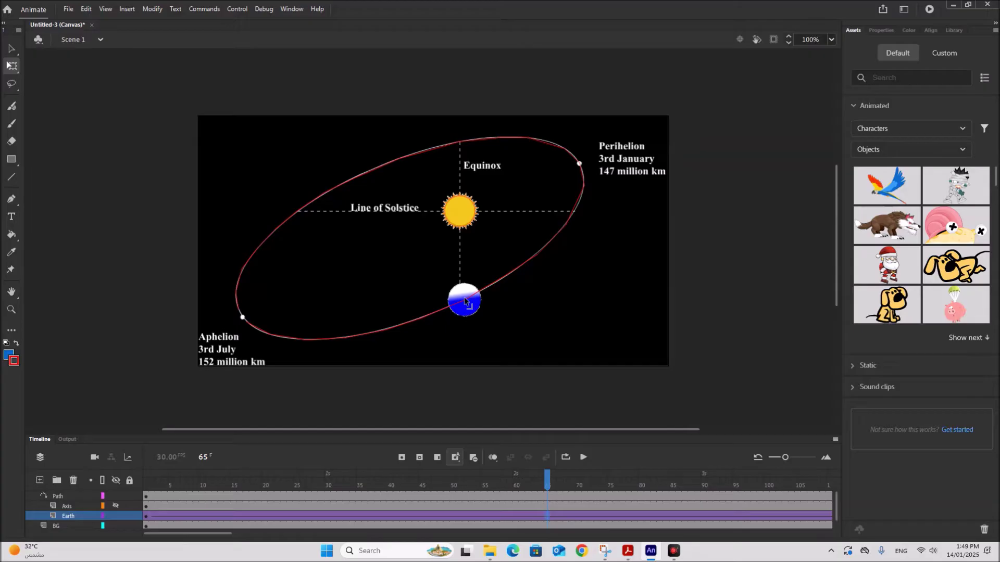
right_click(546, 517)
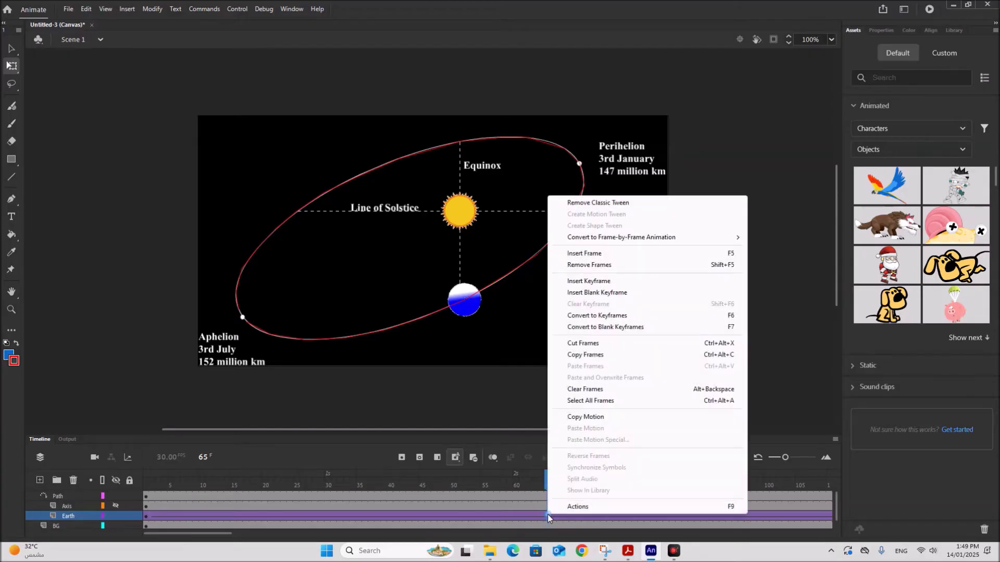
click(586, 283)
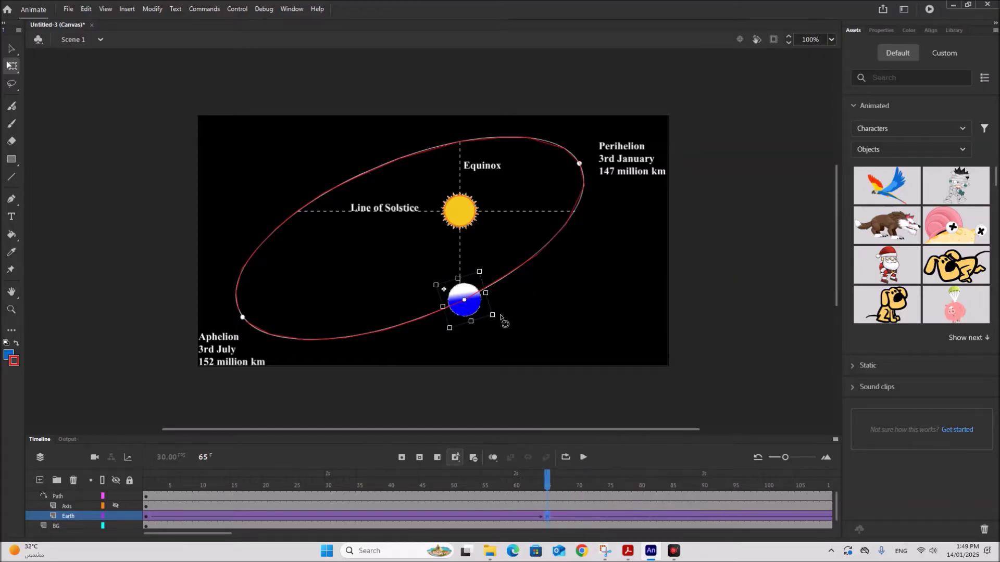
drag(501, 319, 501, 326)
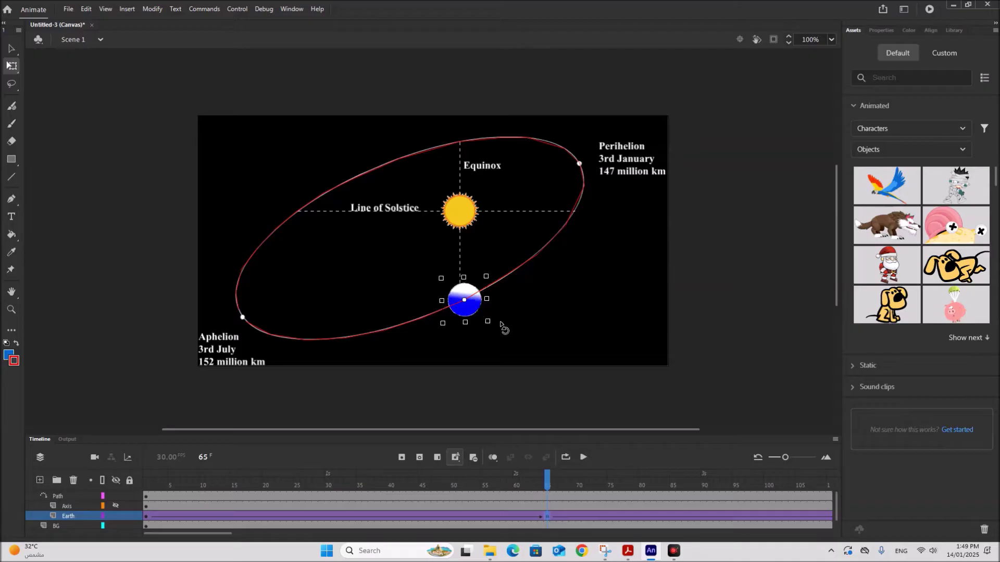
key(ctrl+z)
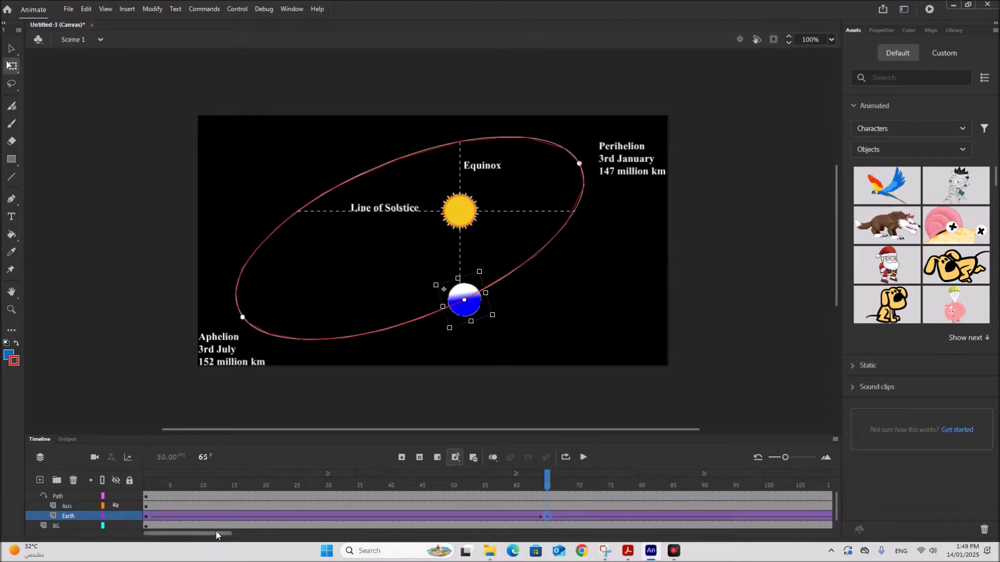
drag(216, 535, 252, 535)
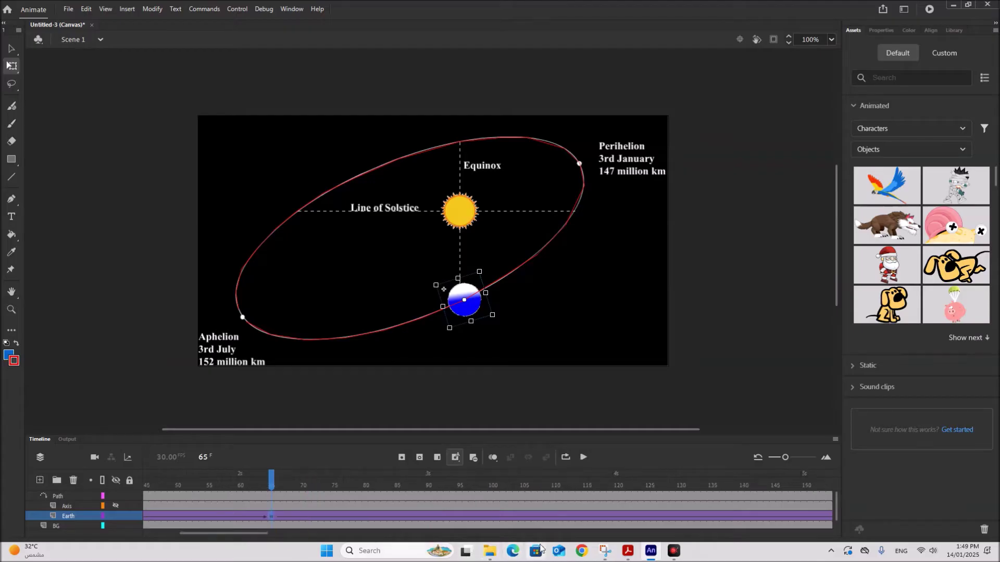
Add a keyframe at frame 104 on the Earth layer and rotate the Earth counter-clockwise.
click(567, 517)
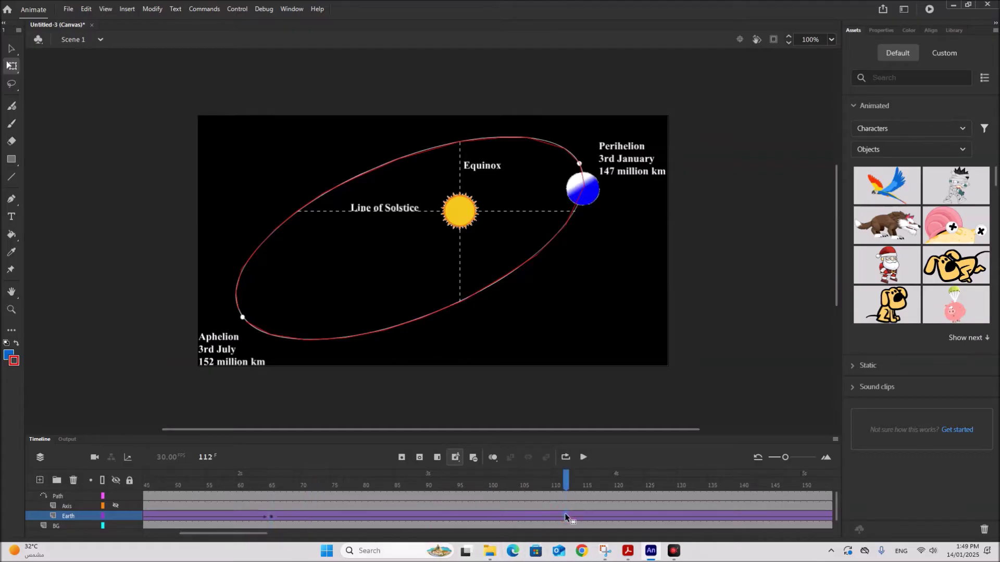
click(543, 517)
click(527, 517)
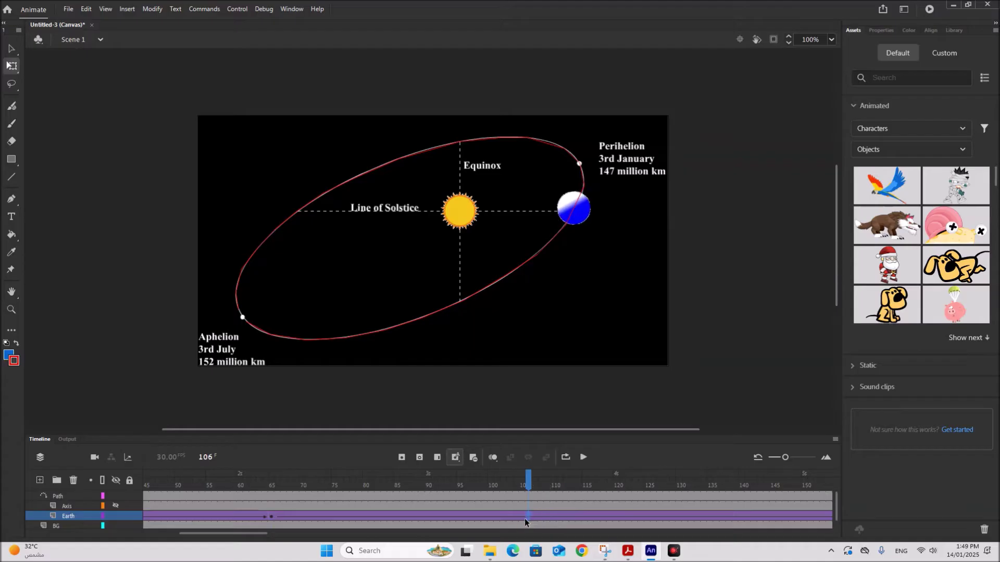
click(517, 516)
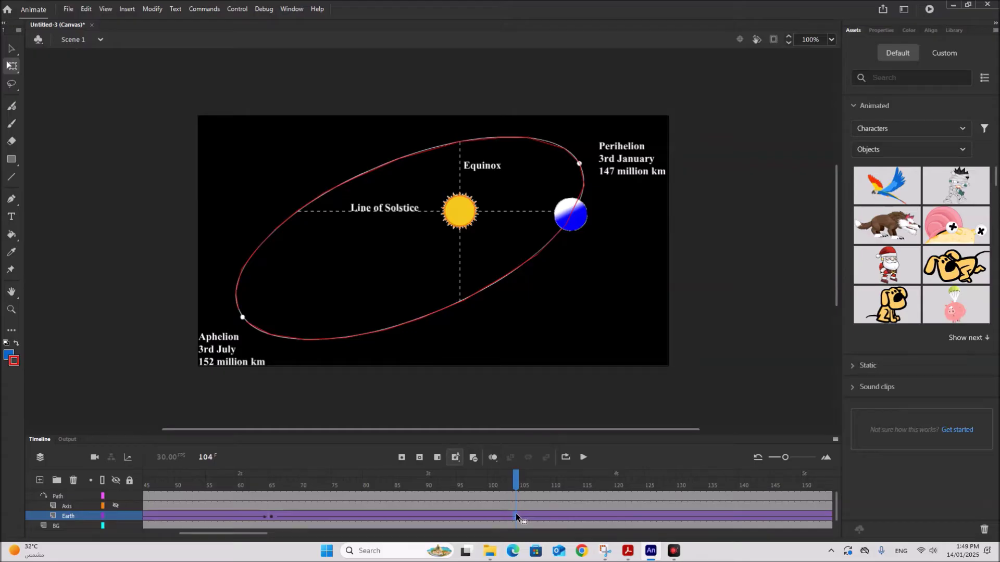
right_click(516, 514)
click(554, 281)
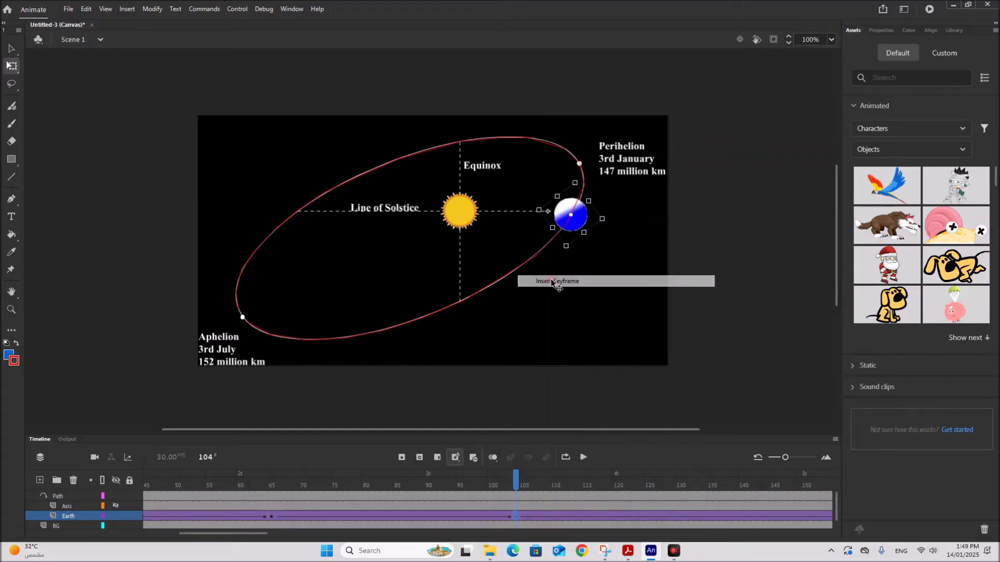
drag(609, 217, 598, 196)
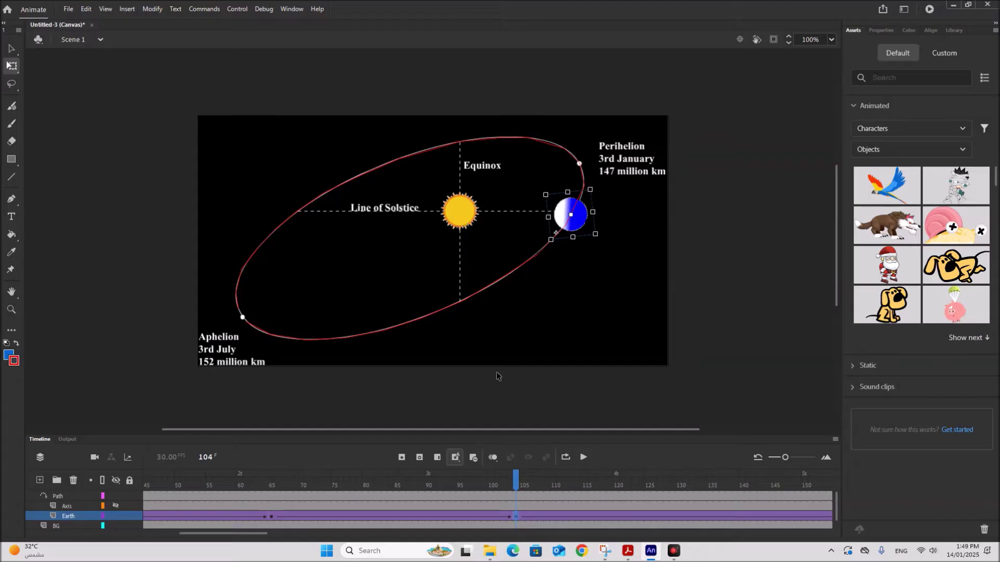
Add a keyframe at frame 155 and rotate the Earth so its shading runs top to bottom.
drag(251, 532, 289, 533)
click(541, 518)
right_click(541, 518)
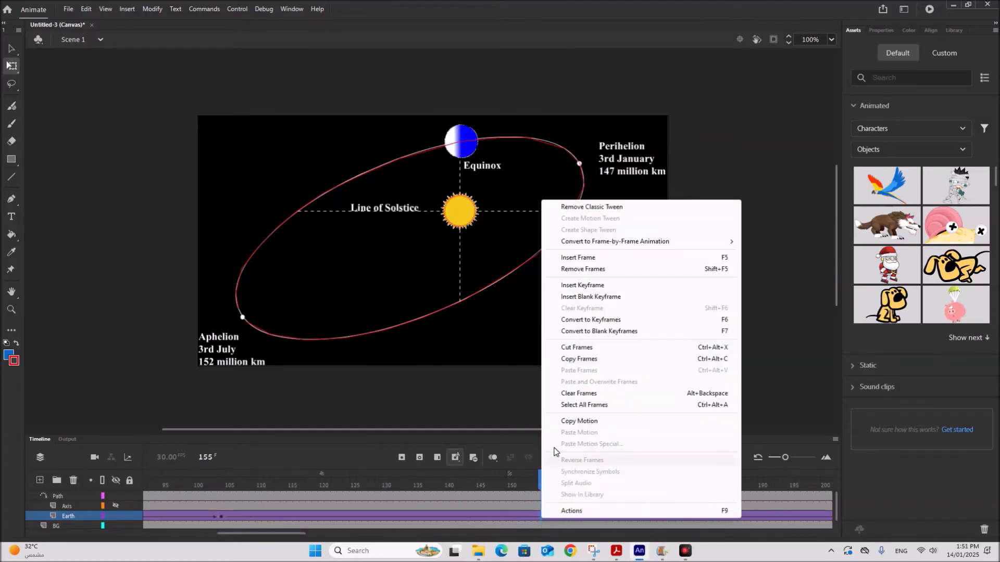
click(601, 286)
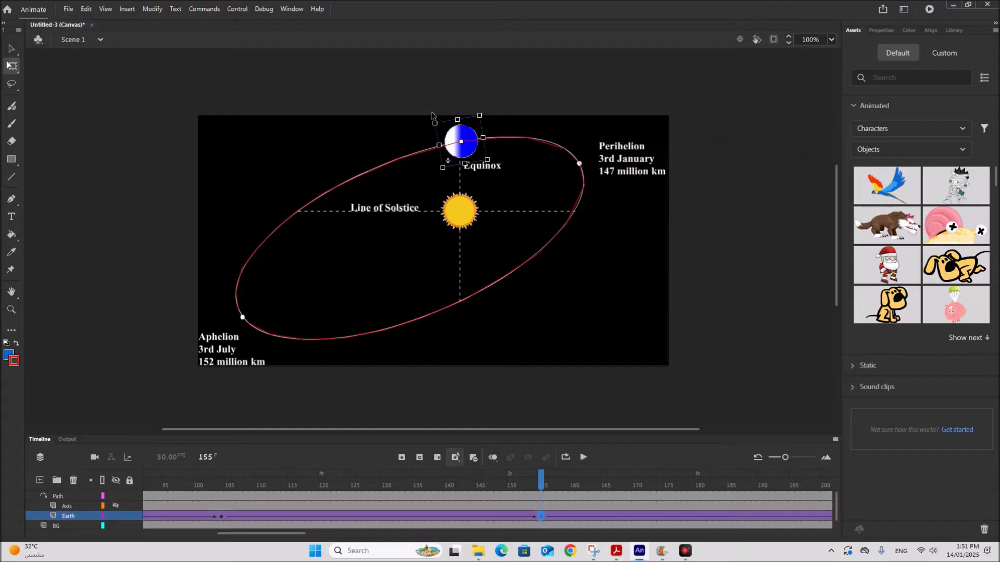
drag(429, 123, 429, 174)
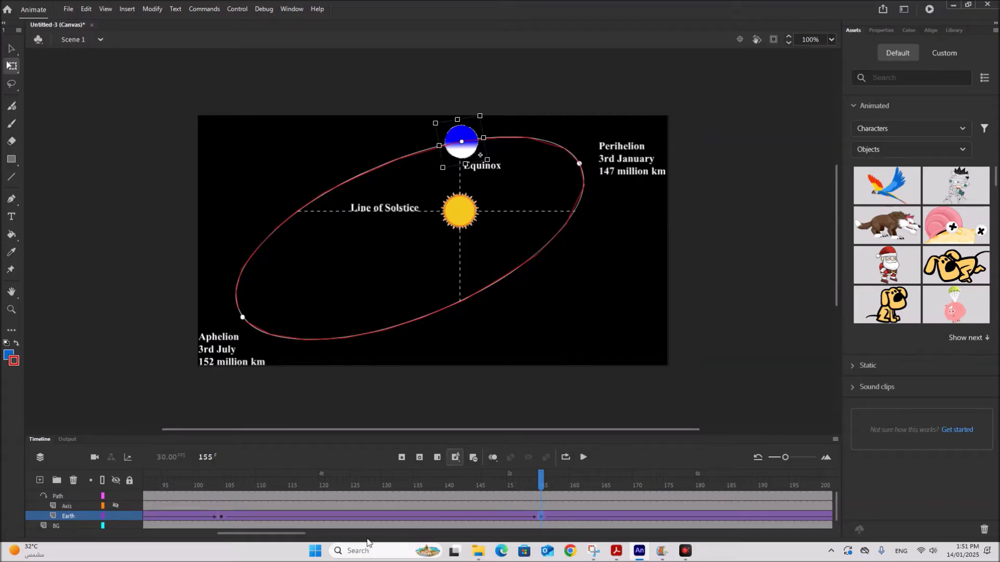
drag(296, 533, 335, 542)
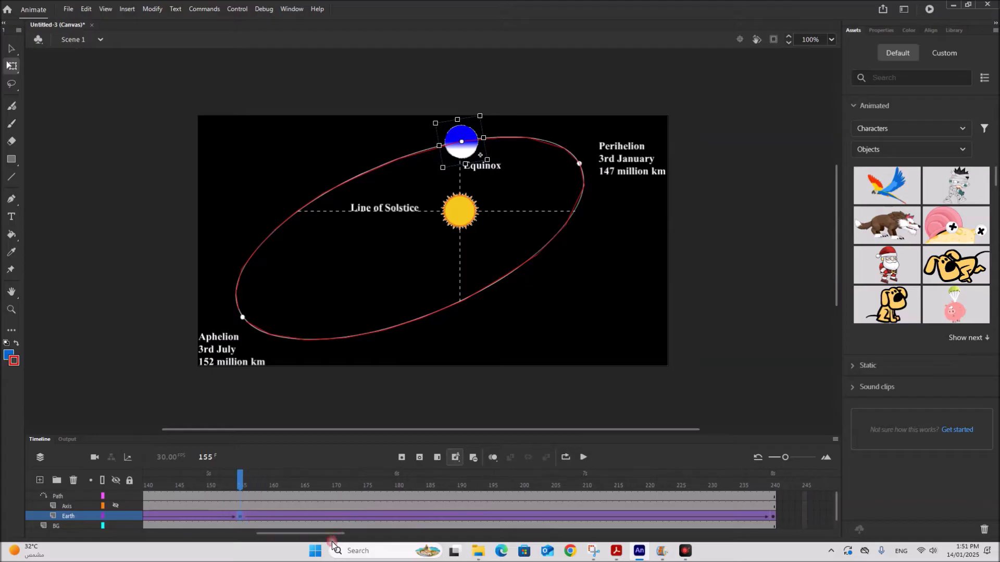
Add a keyframe at frame 203 on the Earth layer and rotate the Earth counter-clockwise.
click(512, 515)
click(539, 514)
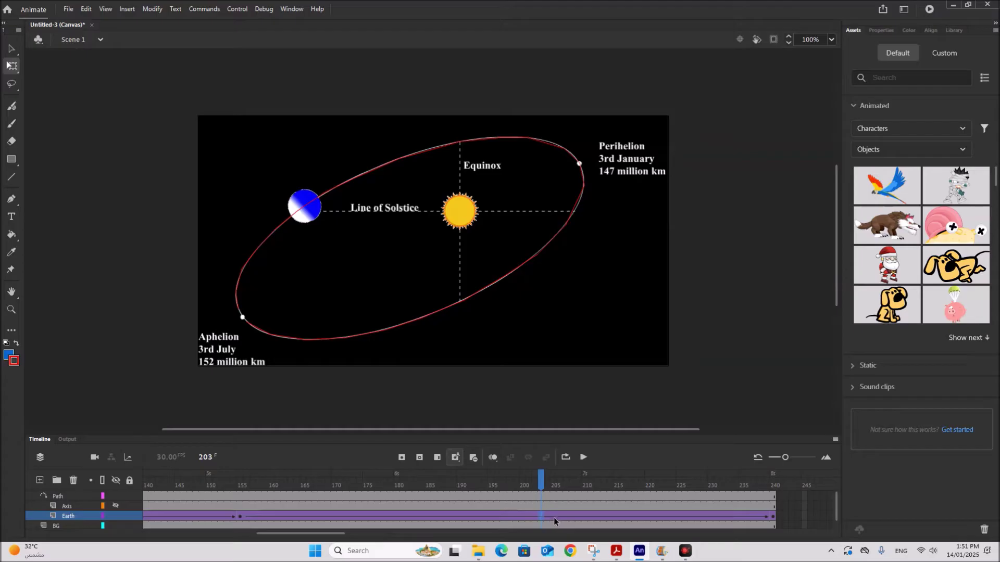
click(551, 516)
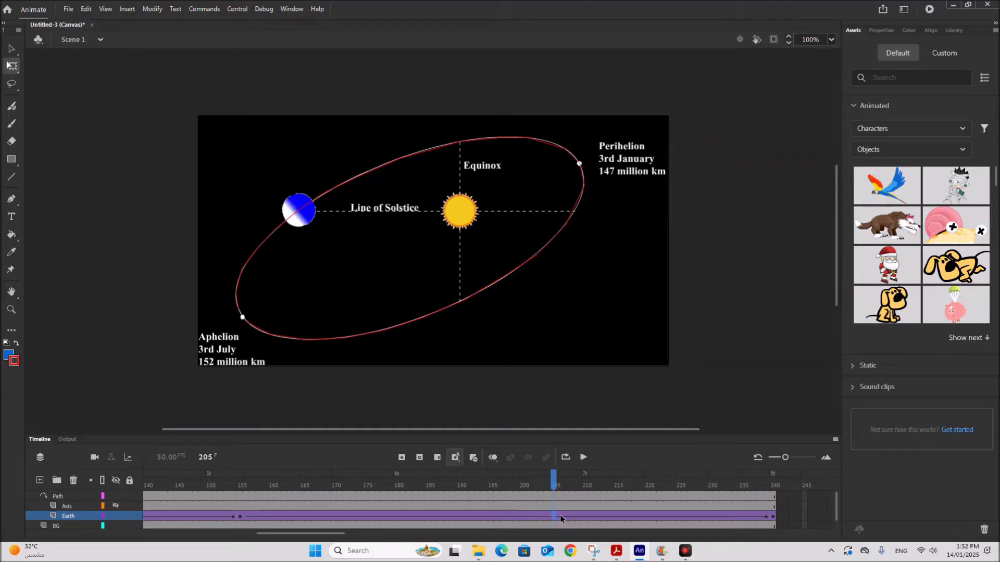
click(559, 516)
click(553, 516)
click(547, 517)
click(540, 516)
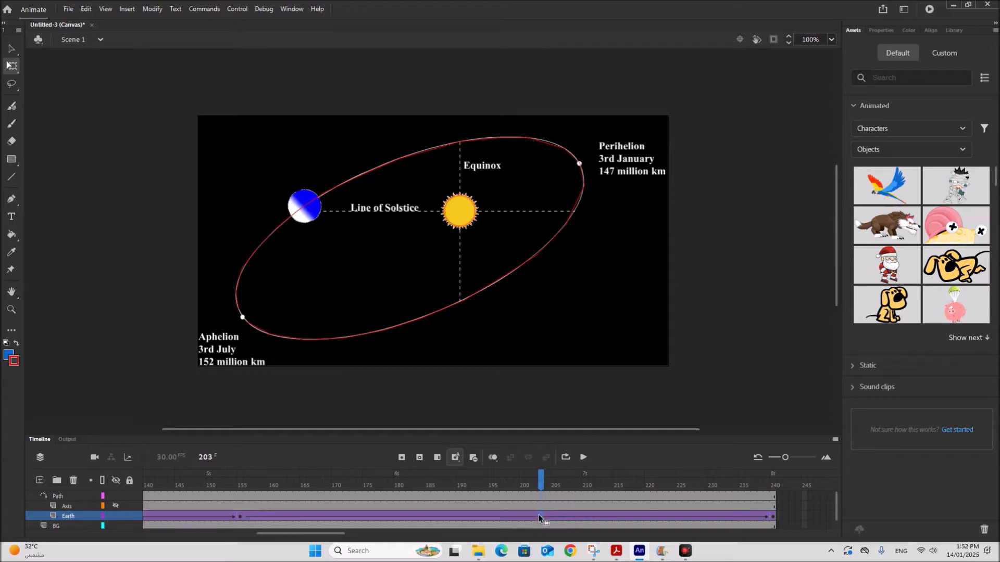
right_click(540, 516)
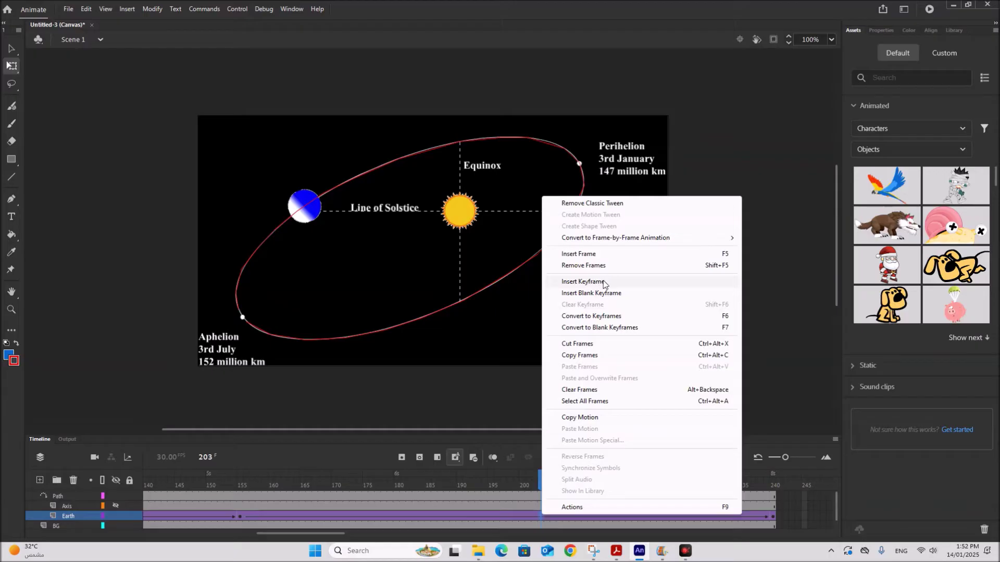
click(604, 282)
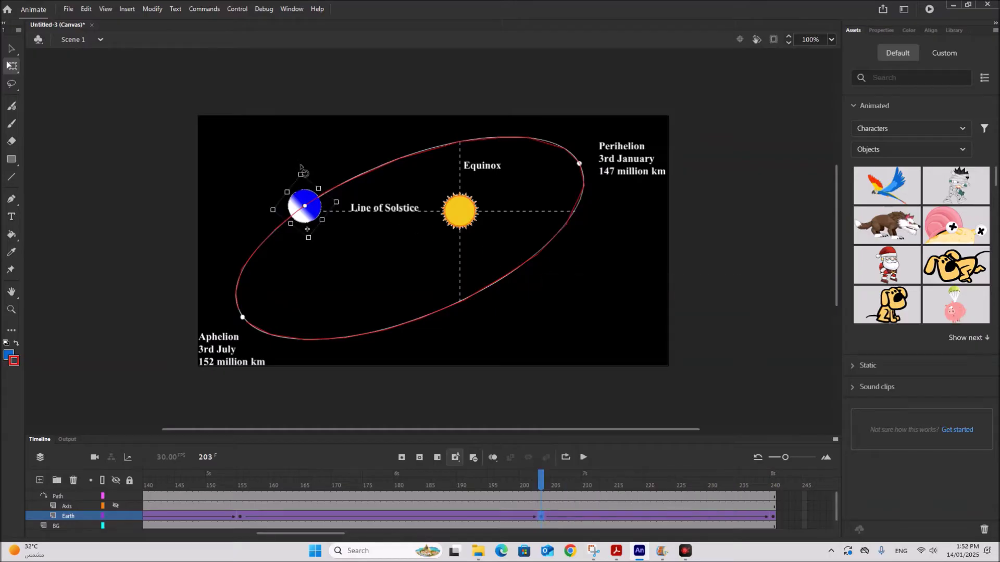
drag(301, 168, 278, 229)
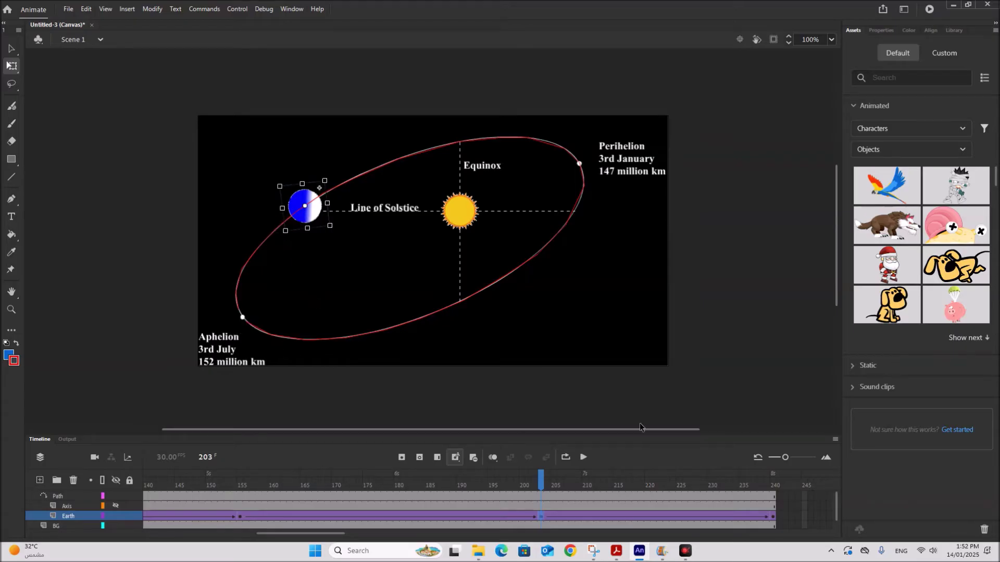
Rotate the Earth counter-clockwise at frame 240, then return to frame 1.
click(775, 517)
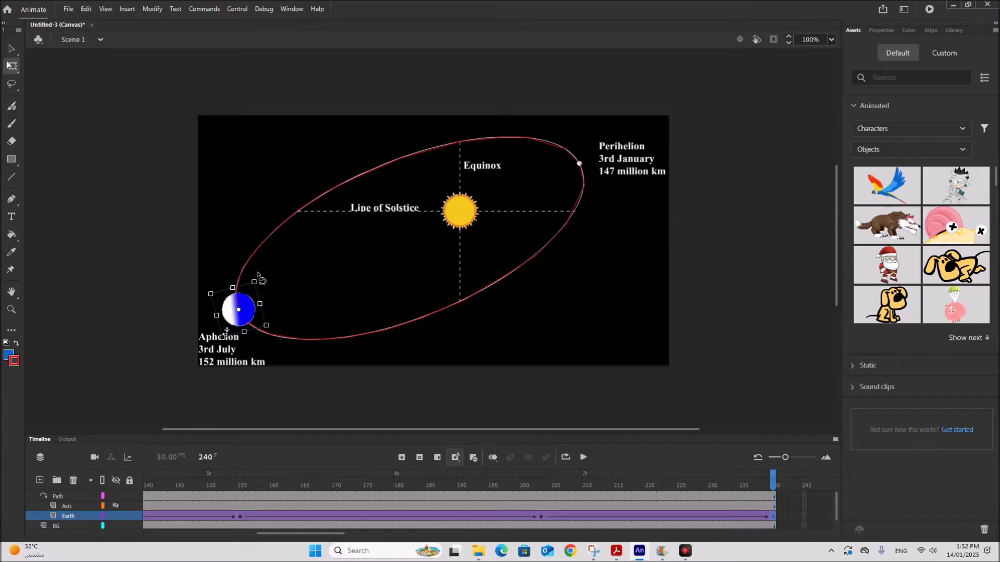
drag(259, 277, 223, 343)
drag(332, 539, 220, 539)
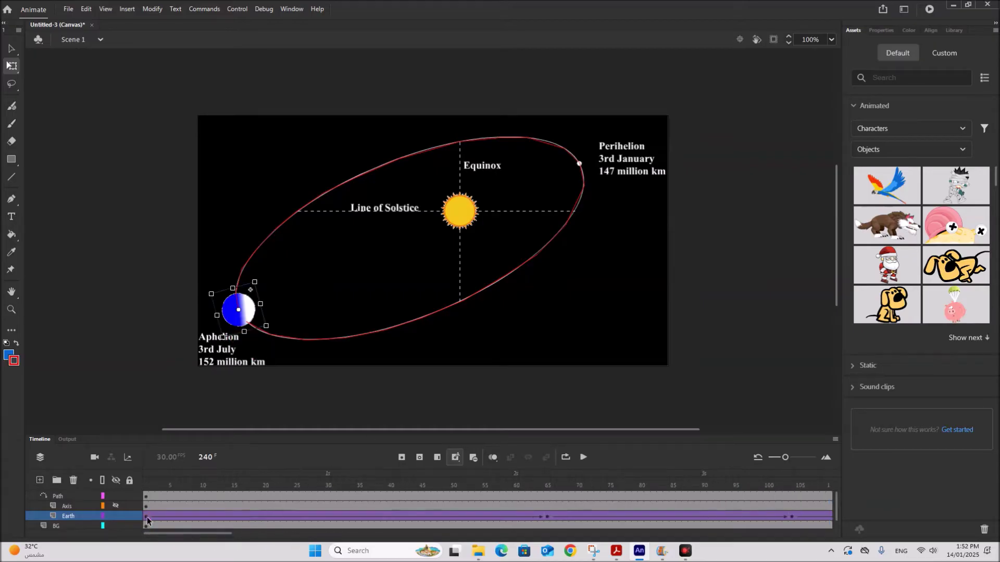
click(147, 485)
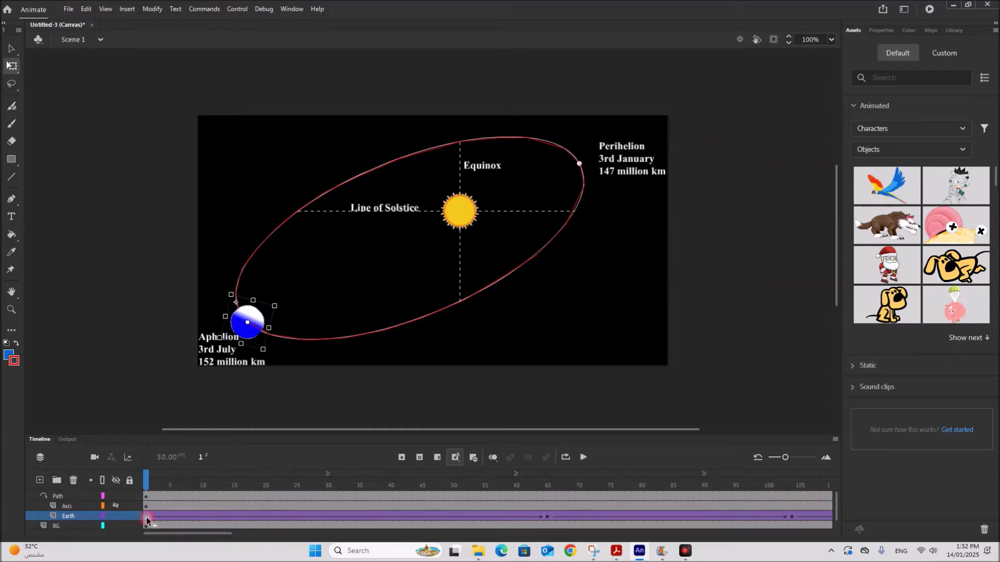
click(583, 457)
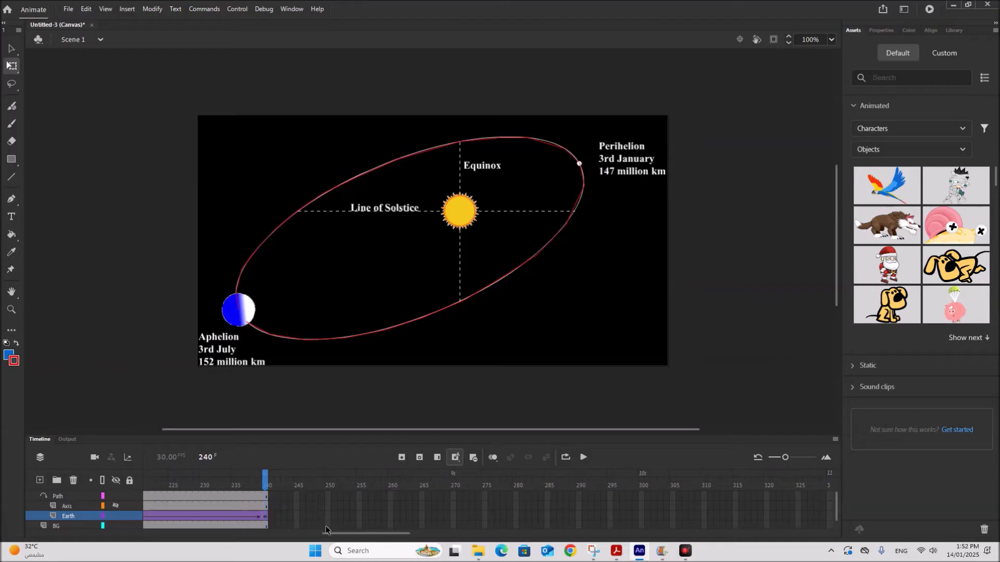
drag(326, 533, 142, 543)
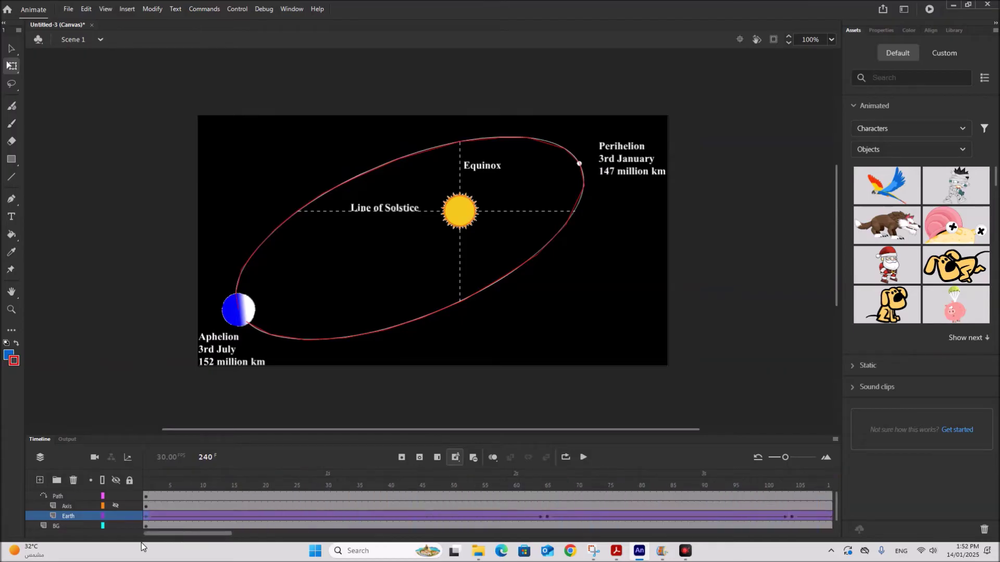
Unhide the Axis layer, nudge the axis line onto the Earth and convert it to a symbol.
click(146, 507)
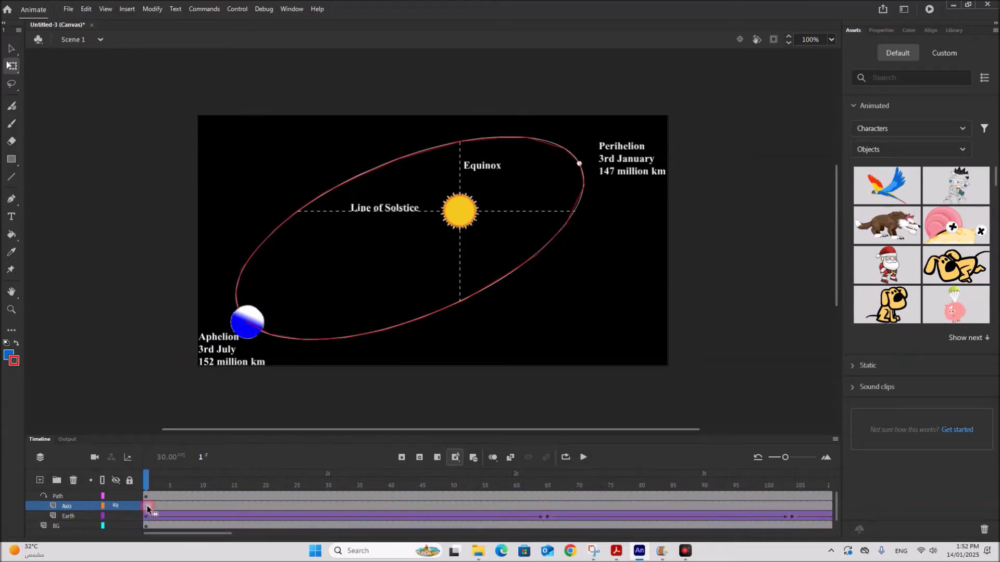
click(112, 507)
drag(240, 333, 245, 338)
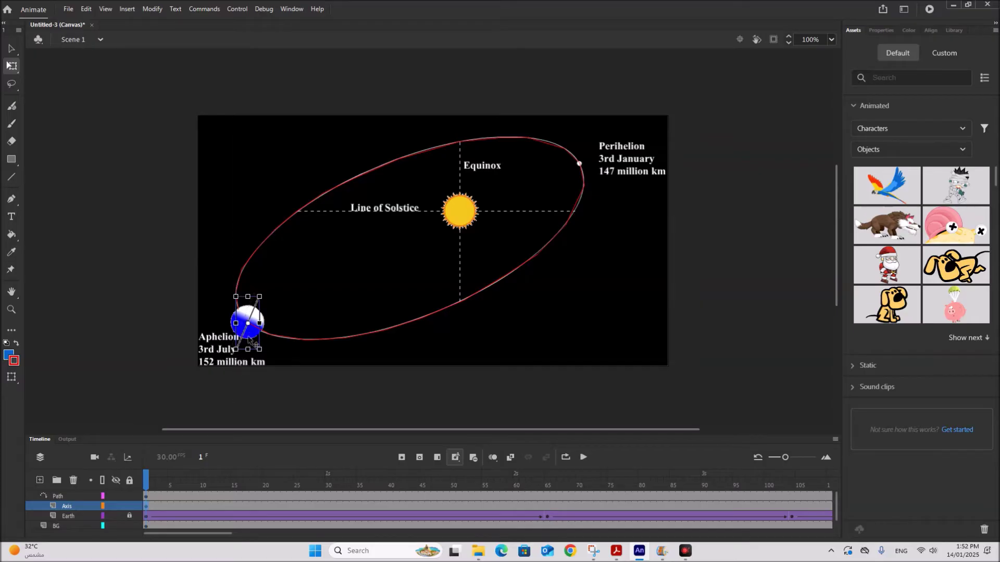
right_click(245, 336)
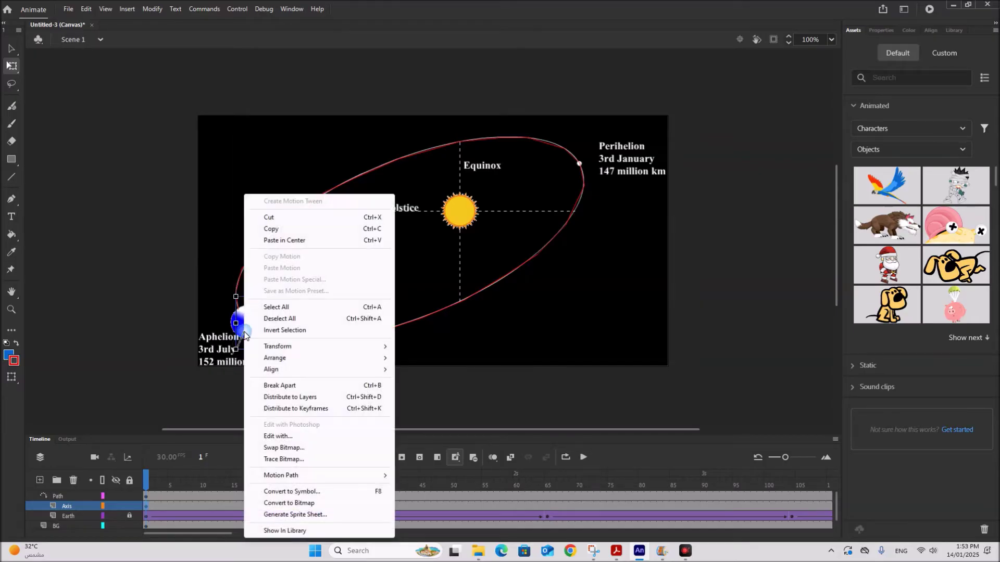
click(288, 491)
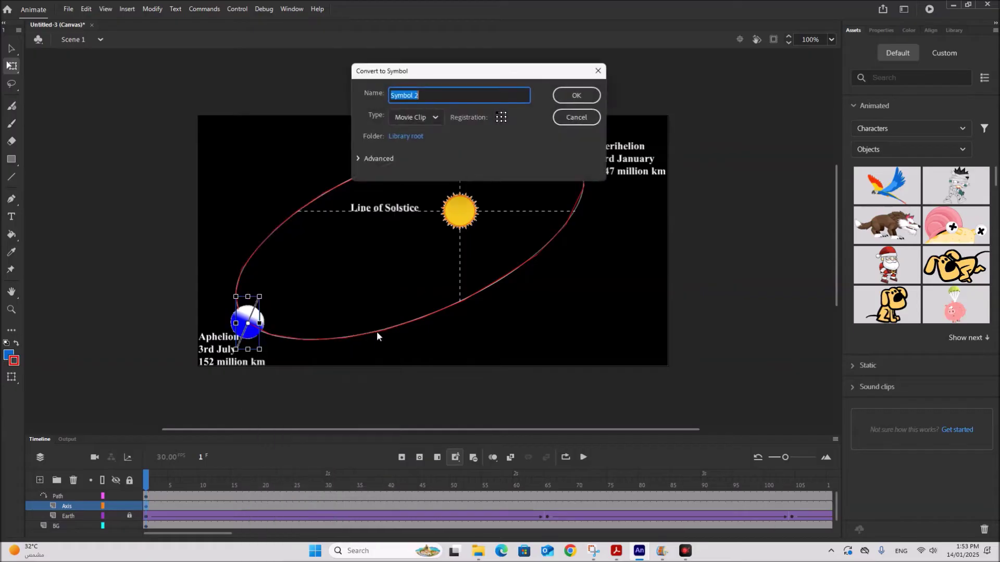
click(576, 95)
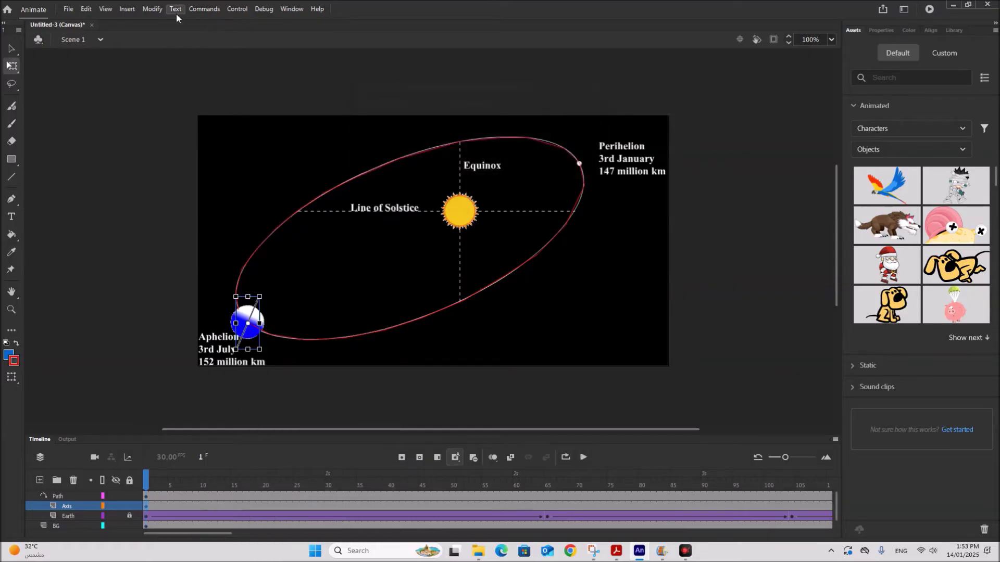
Add a classic tween to the Axis layer and align the axis with the Earth at frame 240.
click(127, 9)
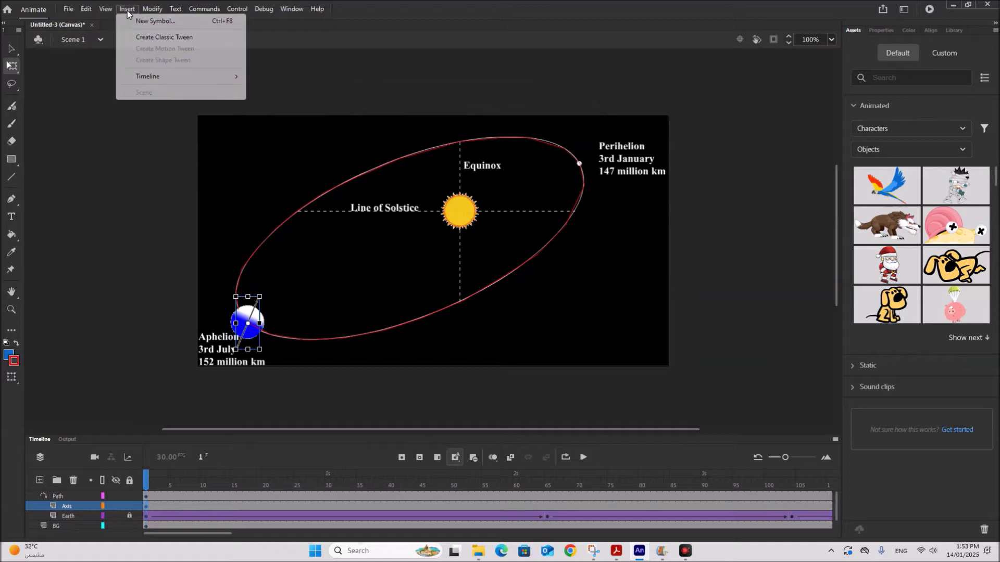
click(173, 40)
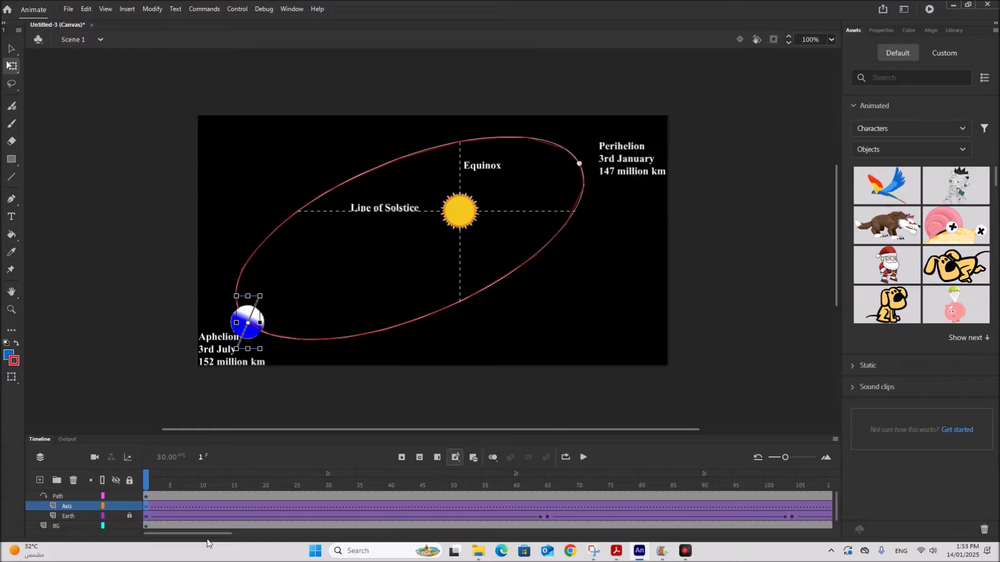
scroll(270, 535, right, 5)
scroll(270, 545, right, 5)
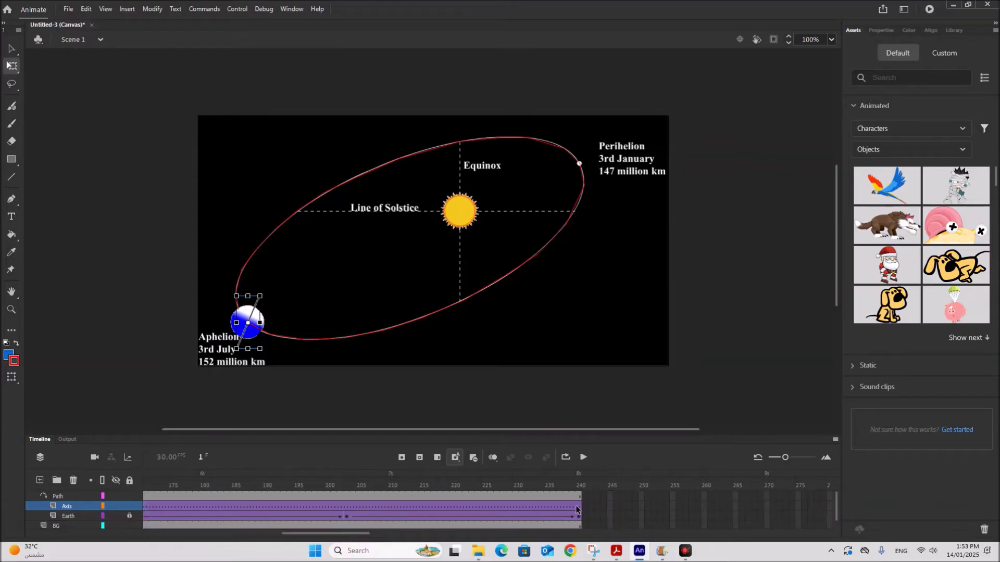
click(577, 510)
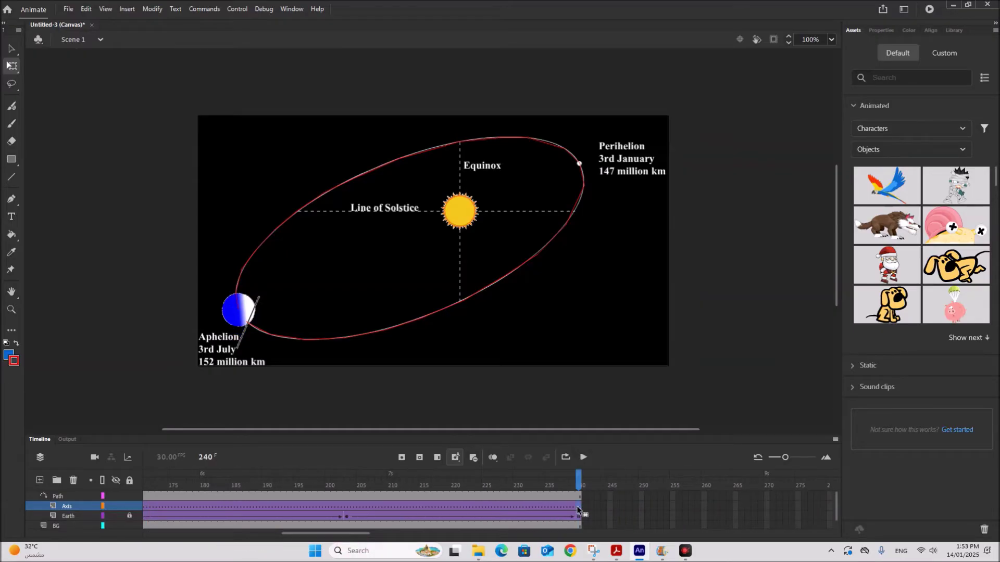
click(244, 338)
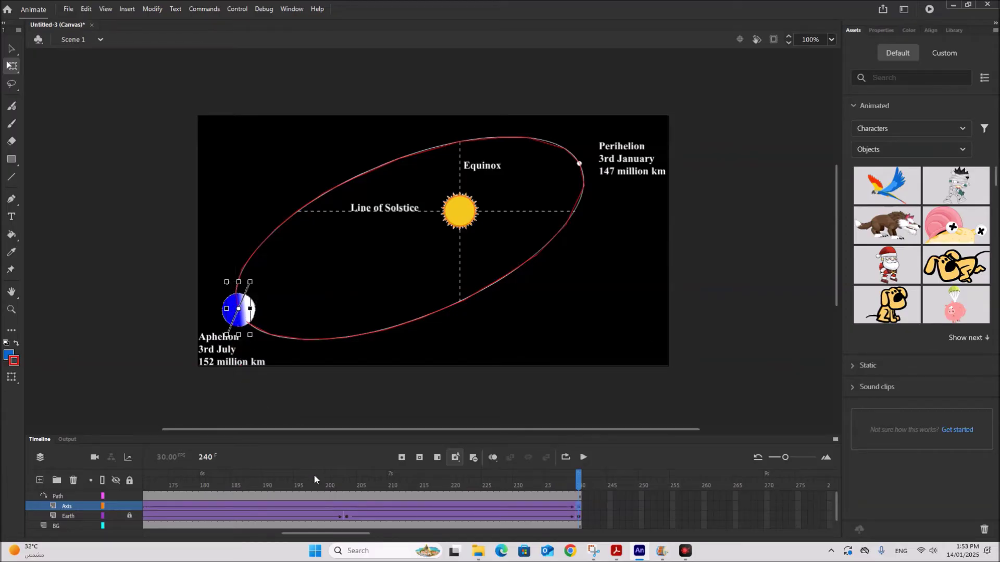
Play the animation to check the tilted axis travels with the Earth around the orbit.
drag(333, 534, 147, 529)
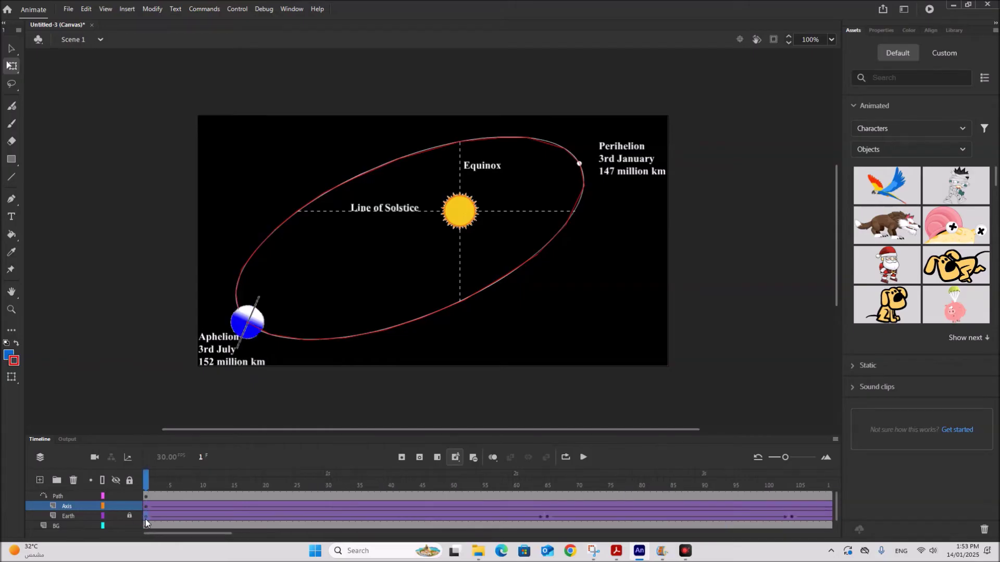
click(146, 519)
click(584, 457)
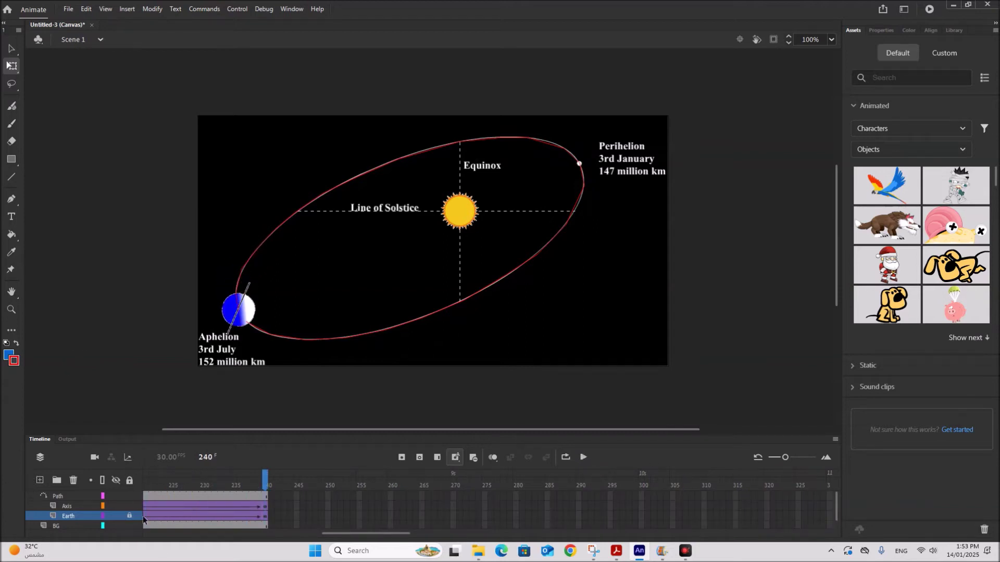
drag(331, 534, 151, 534)
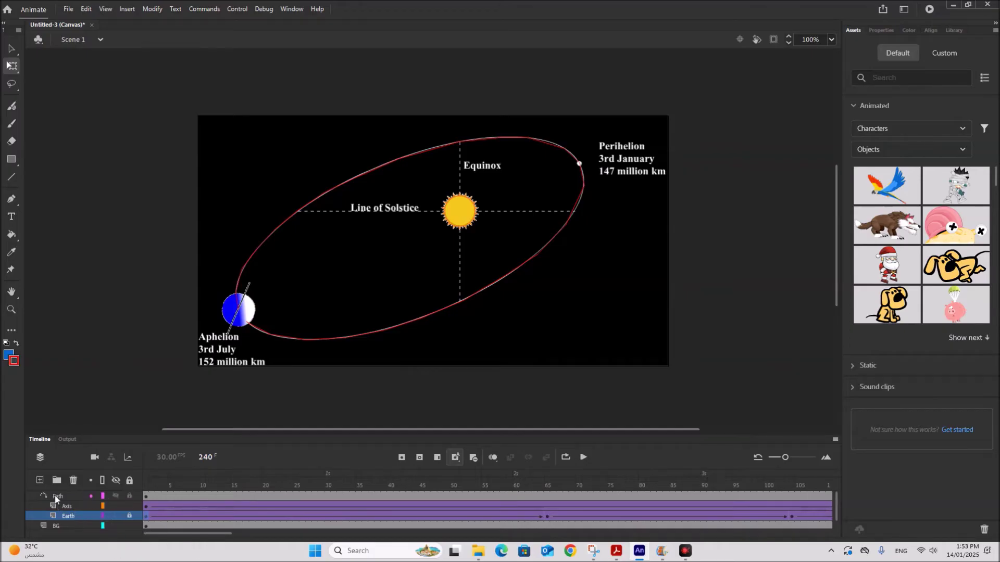
click(56, 496)
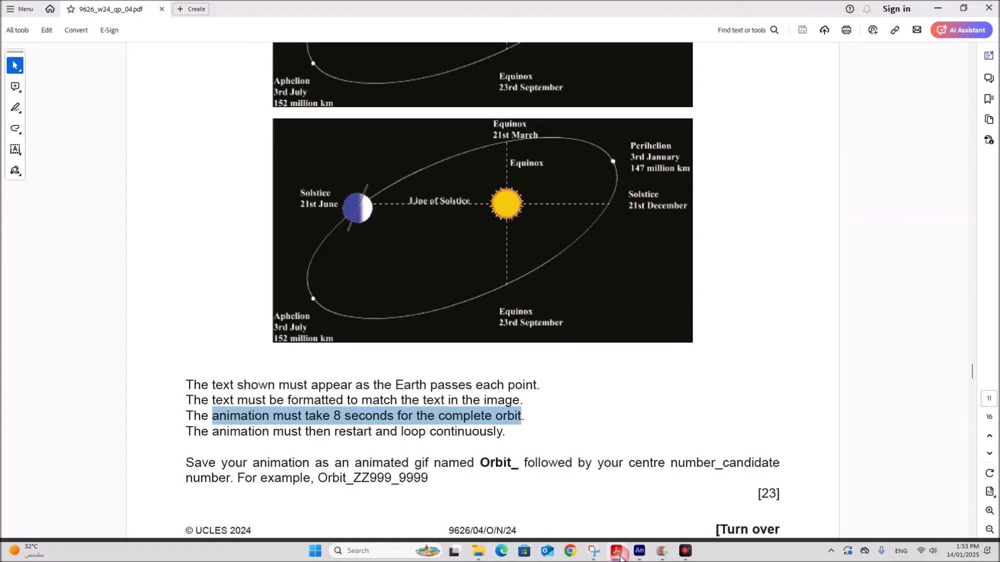
In the task PDF, highlight the sentence about labels appearing at each orbit point, then return to Animate.
click(616, 551)
scroll(388, 375, down, 1)
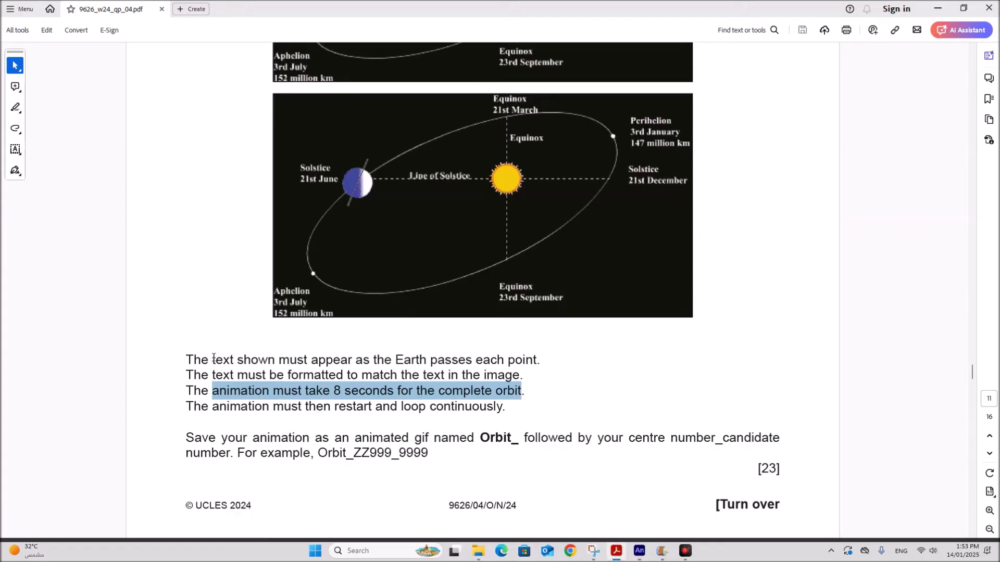
drag(214, 359, 540, 360)
scroll(299, 444, up, 2)
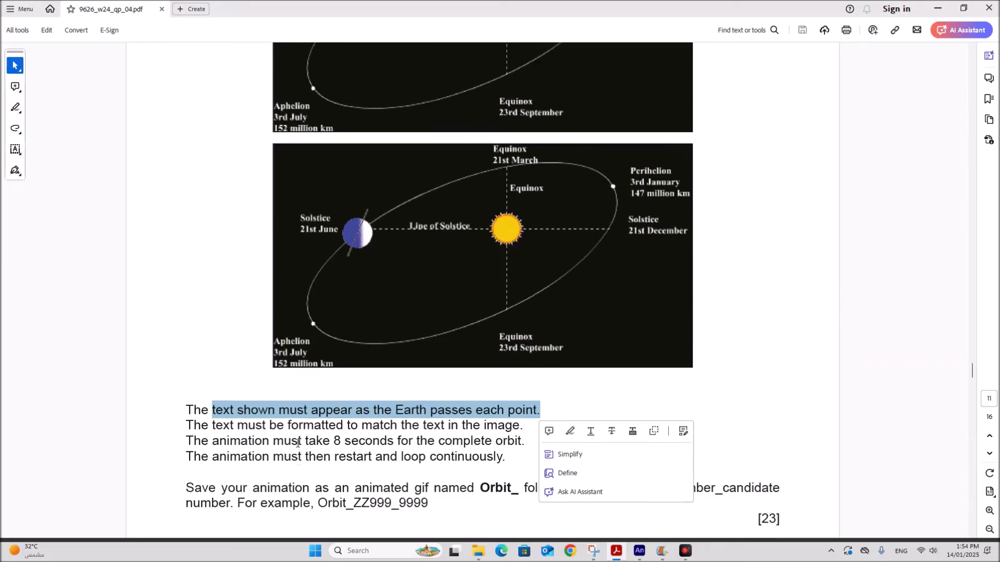
scroll(298, 443, up, 8)
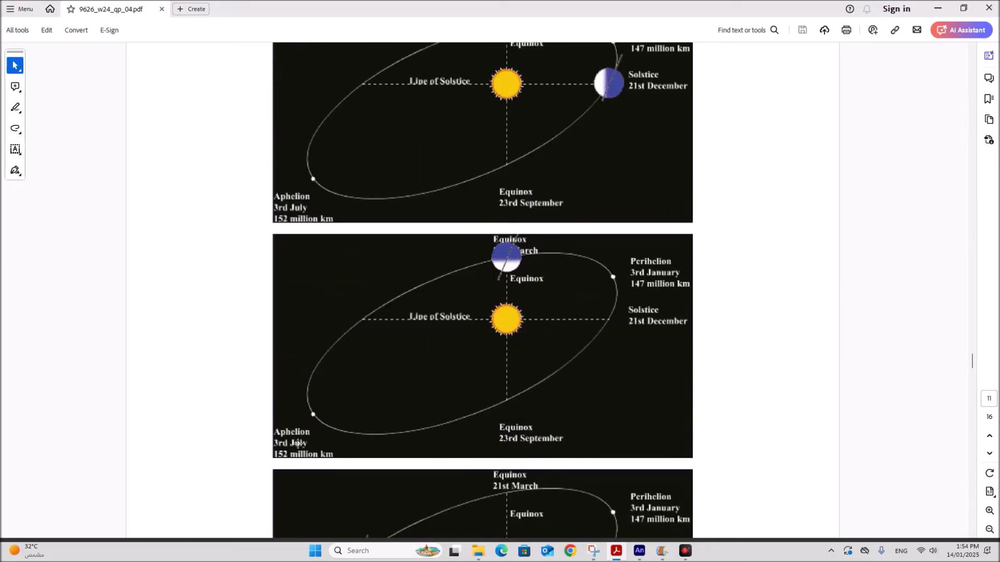
scroll(298, 444, up, 3)
scroll(298, 444, down, 11)
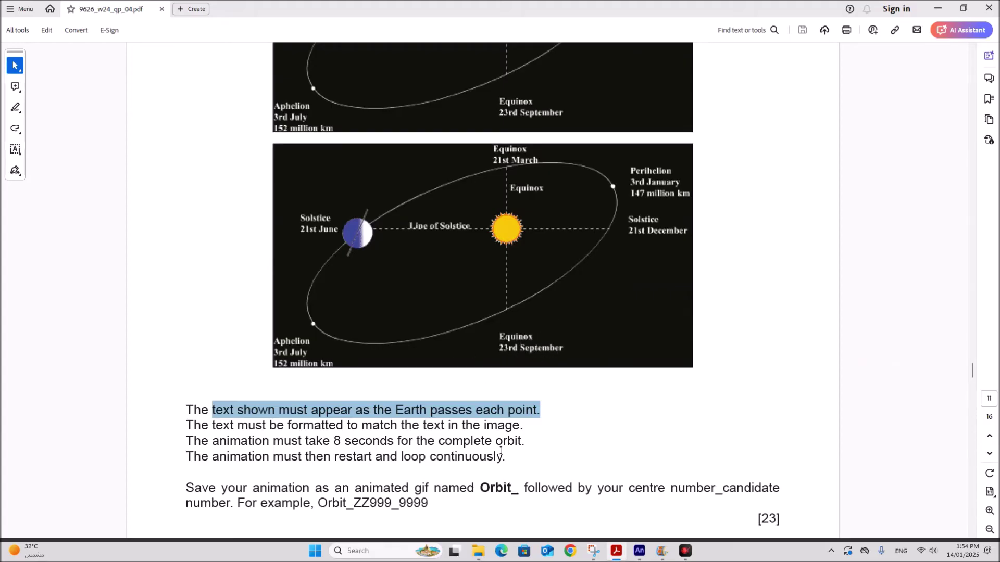
click(639, 553)
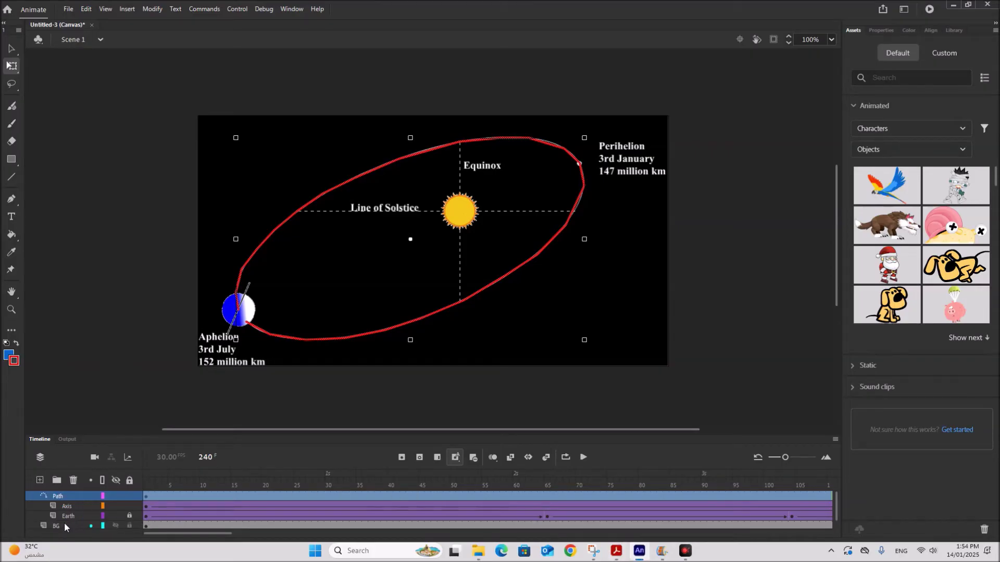
Add a new layer above the BG layer and rename it 'Text'.
click(59, 525)
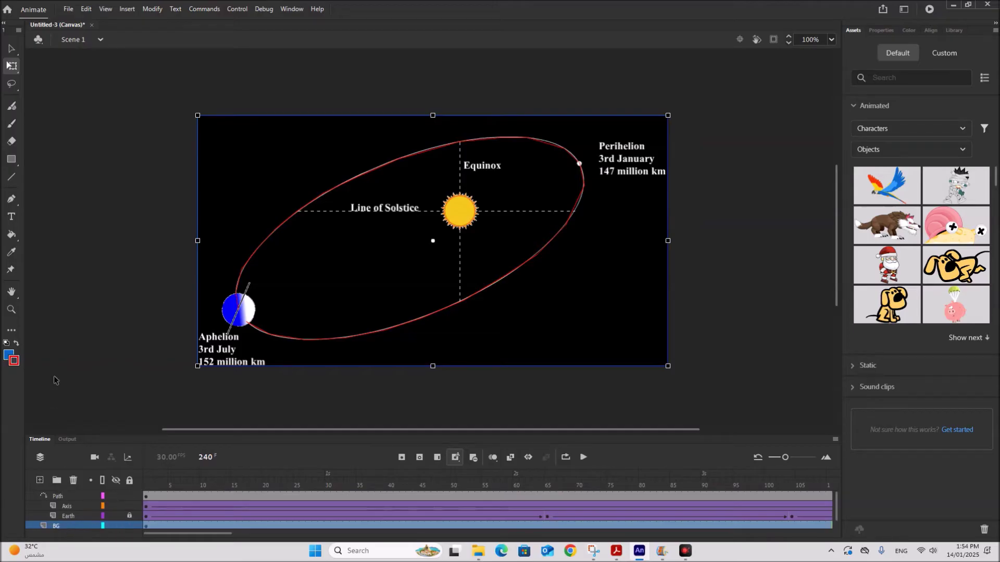
click(39, 480)
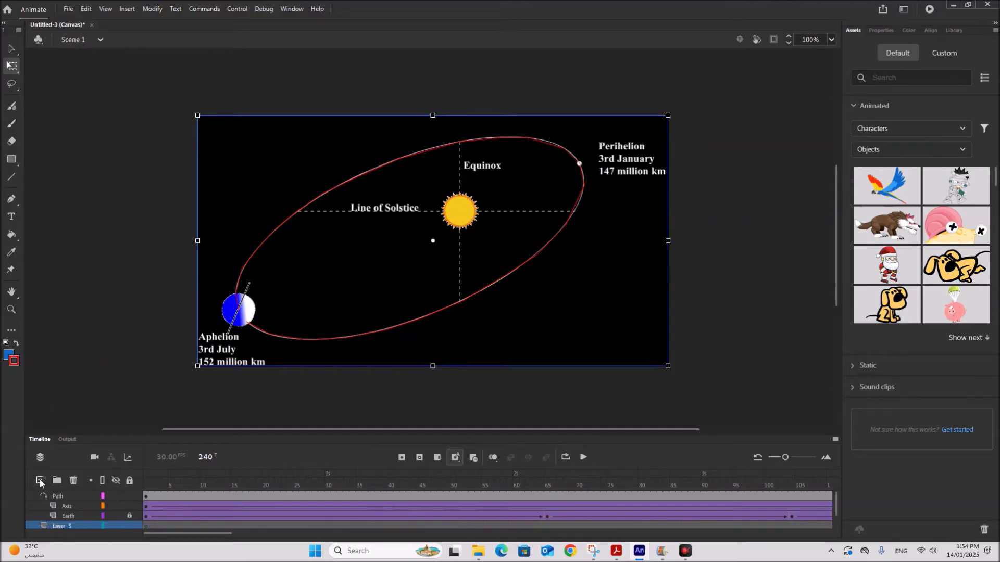
double_click(67, 517)
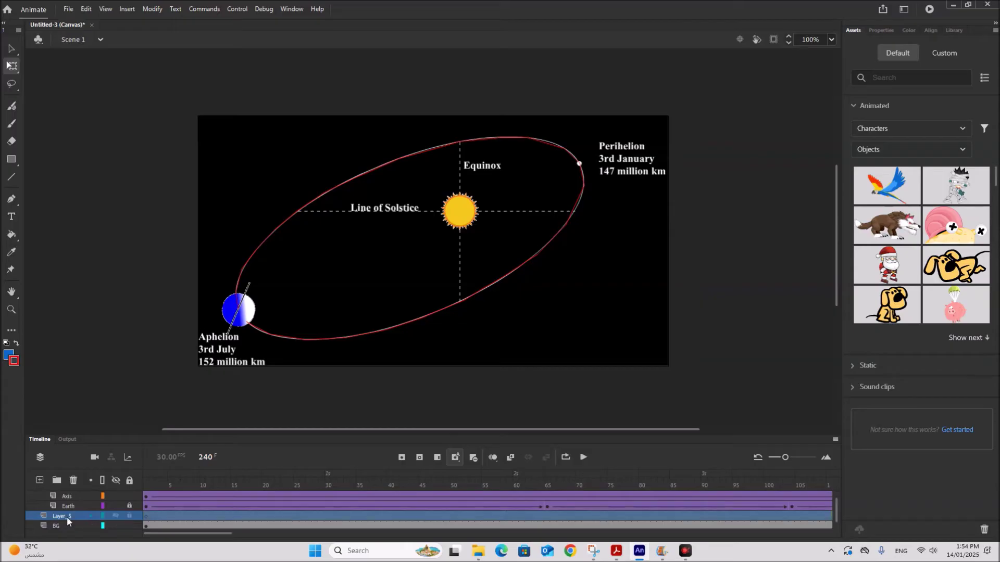
text(Text)
click(547, 515)
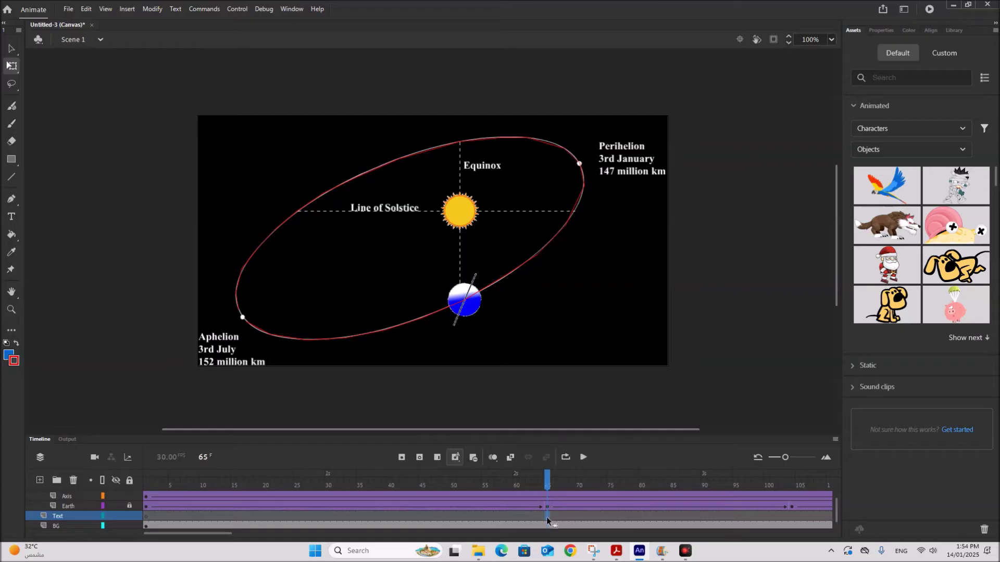
Insert a keyframe at frame 65 on Text and type the label 'Equinox' / '23rd September' beside the Earth.
right_click(547, 517)
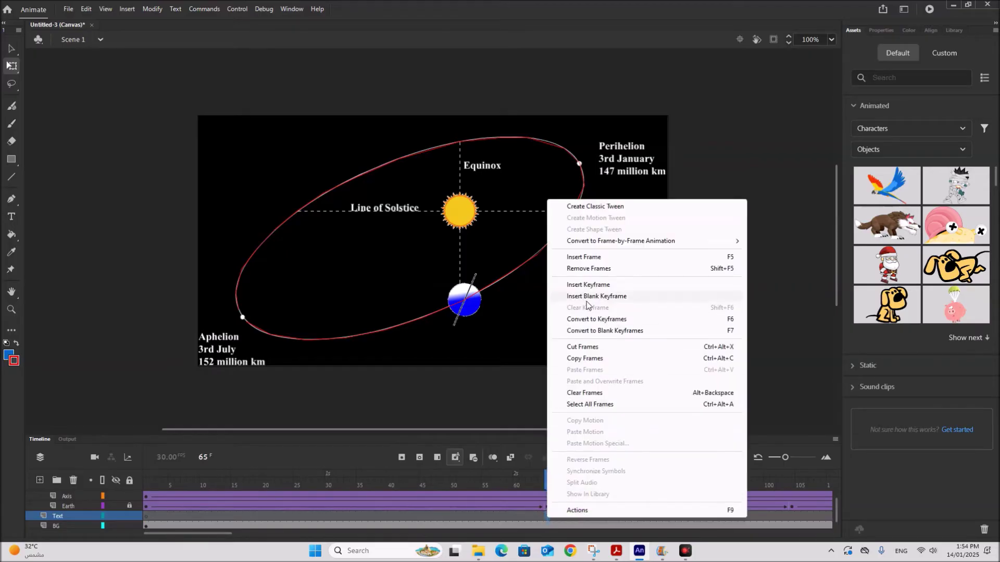
click(589, 285)
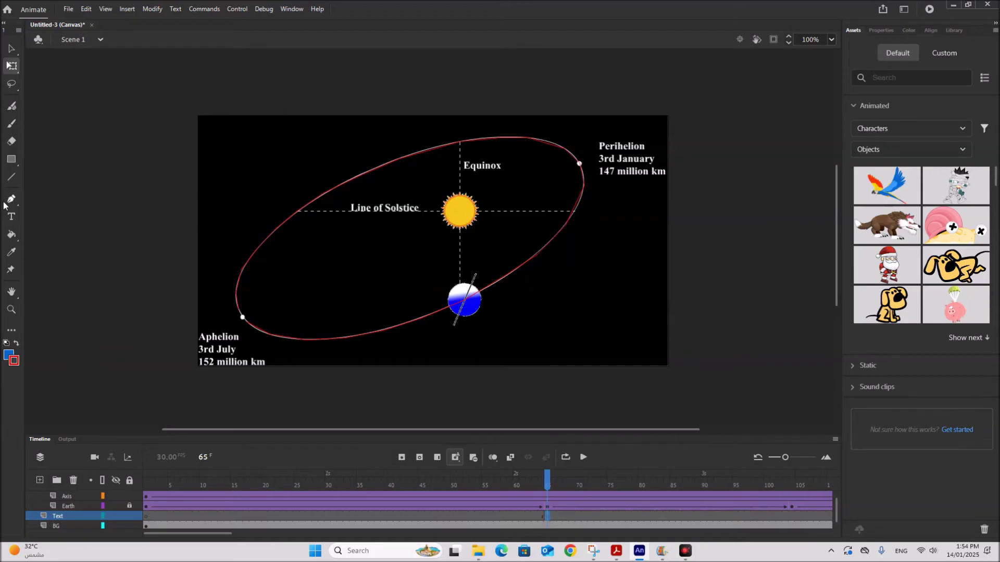
click(11, 216)
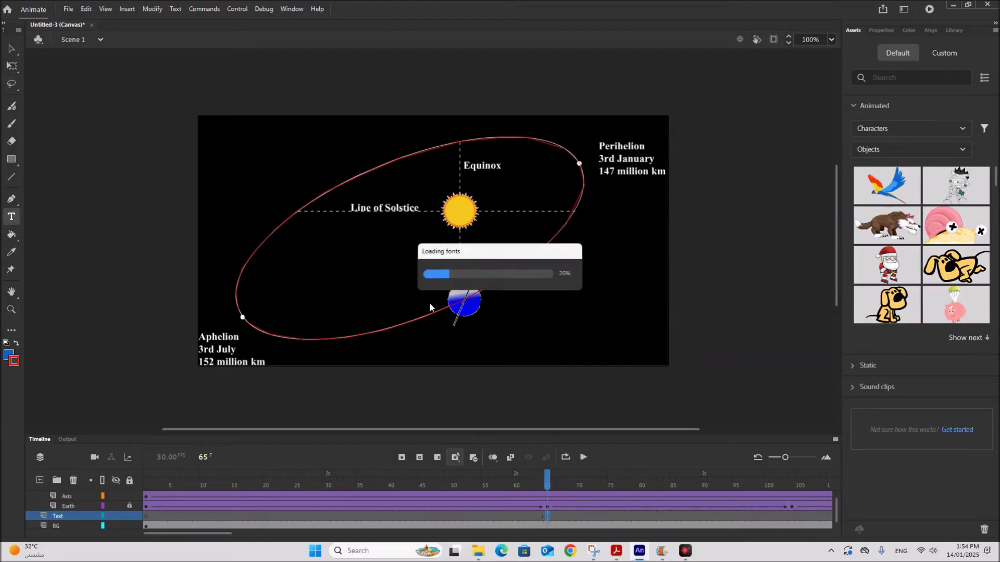
click(512, 315)
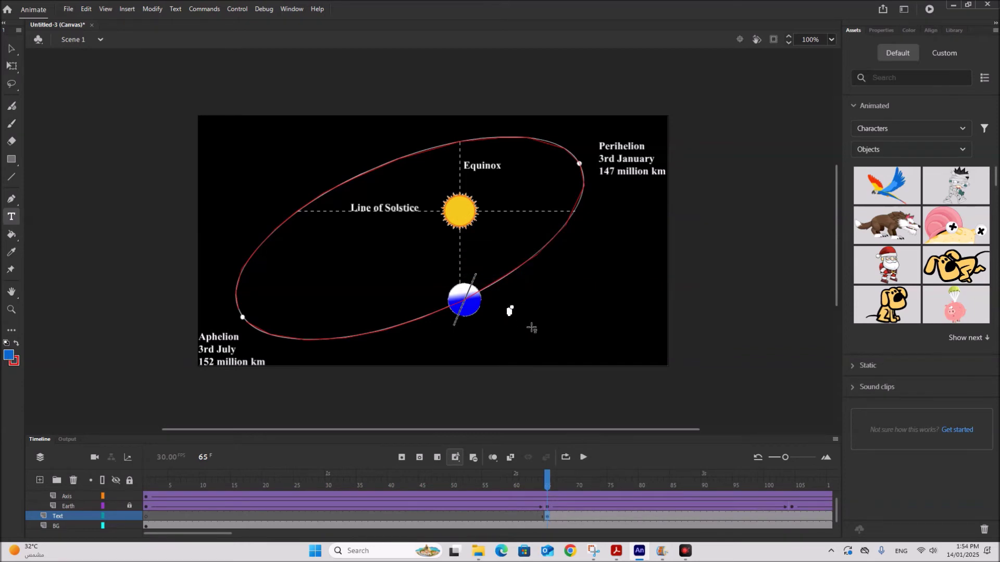
text(Equinox)
key(Return)
text(23rd September)
drag(508, 312, 559, 327)
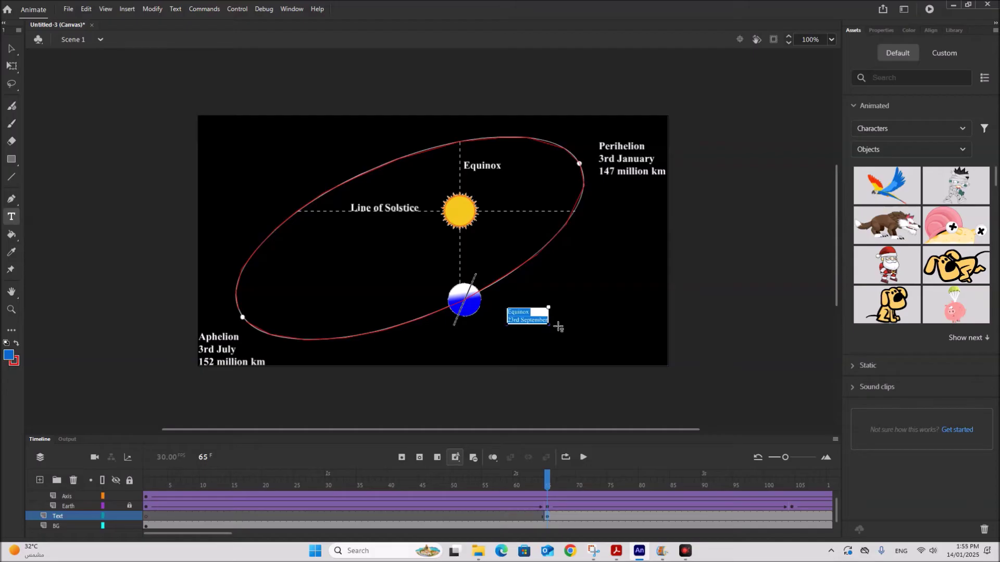
Give the label a white fill and no stroke colour.
click(16, 362)
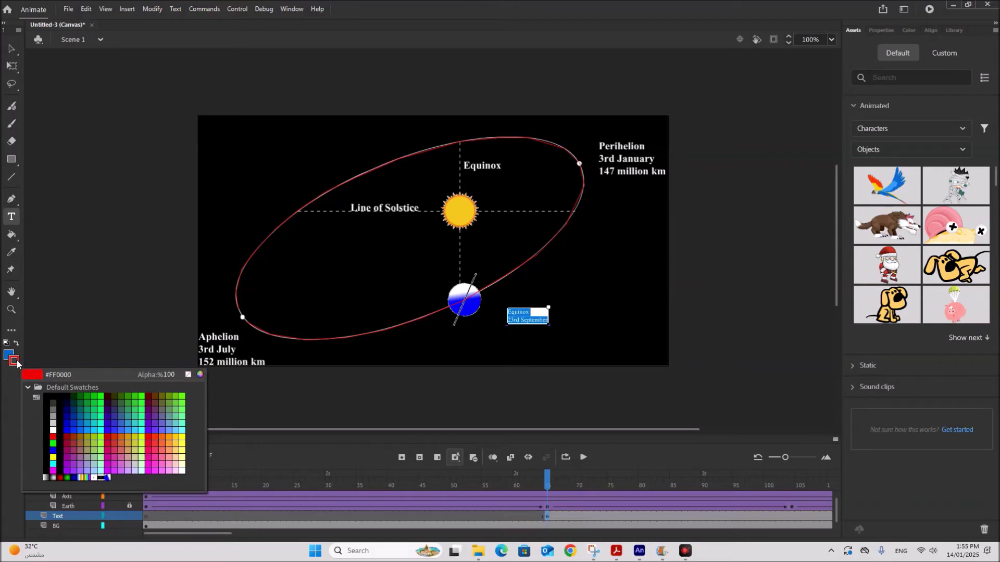
click(9, 355)
click(9, 356)
click(53, 431)
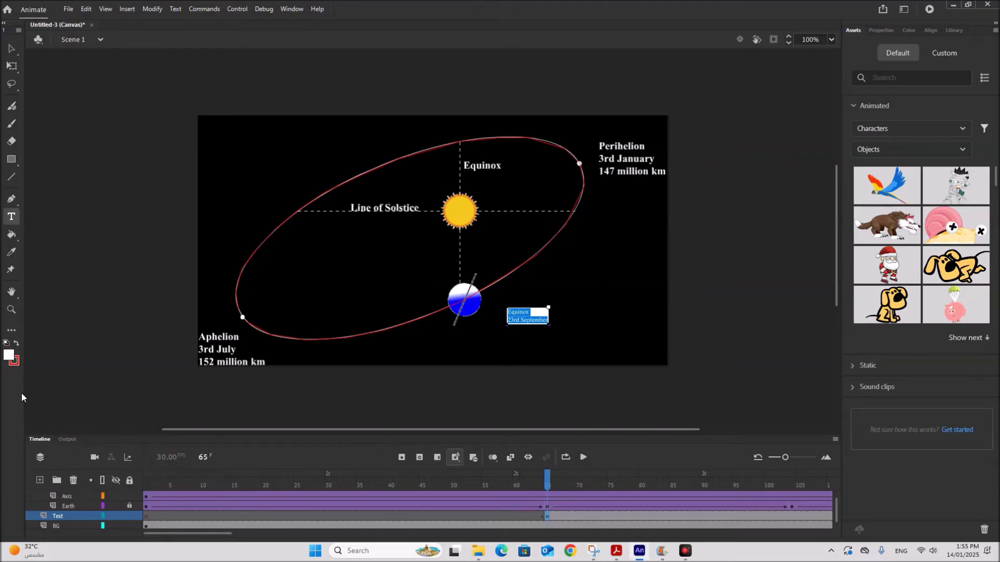
click(14, 362)
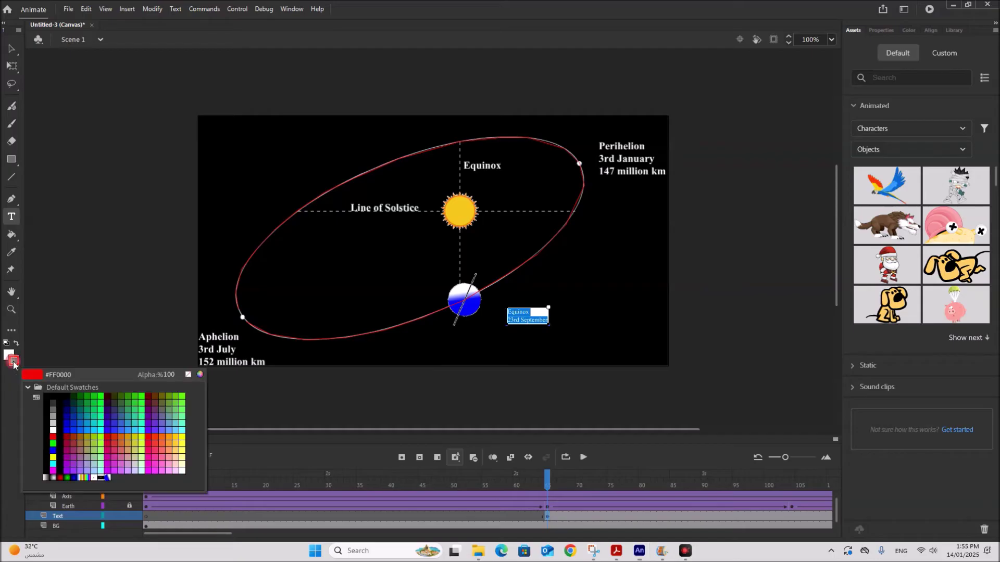
click(188, 377)
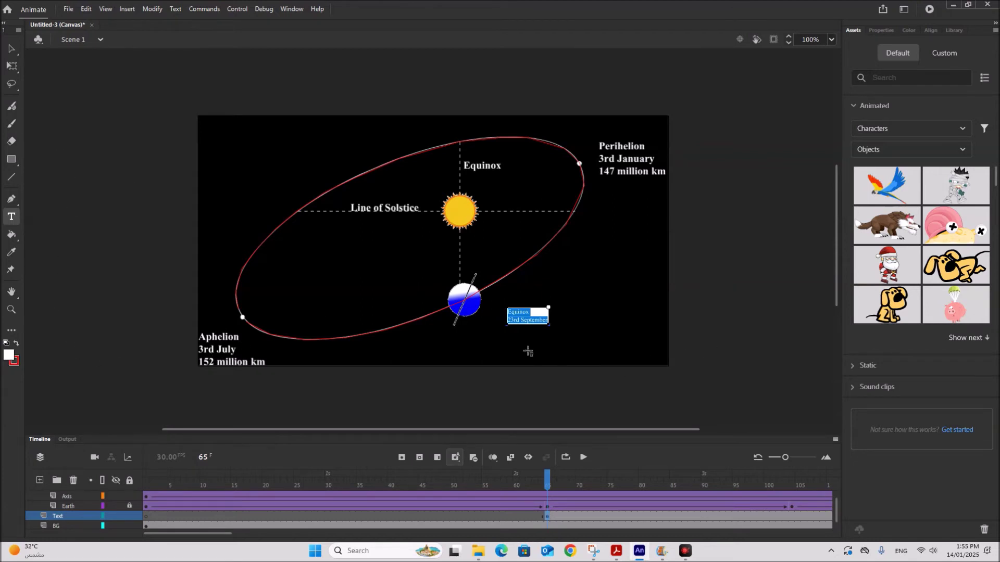
Reselect the label text and show its Times New Roman 12 pt character properties.
click(517, 314)
drag(509, 313, 548, 317)
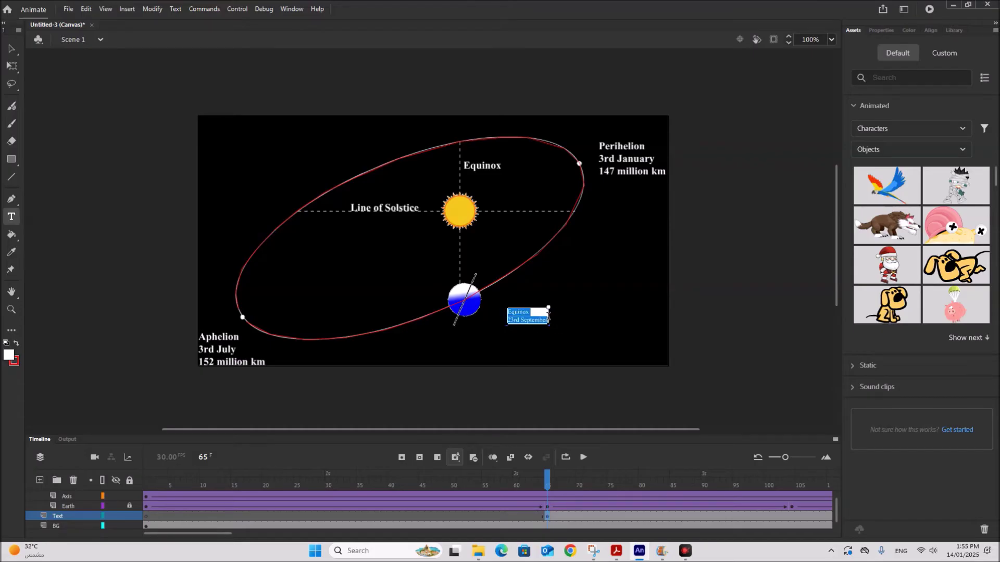
click(874, 31)
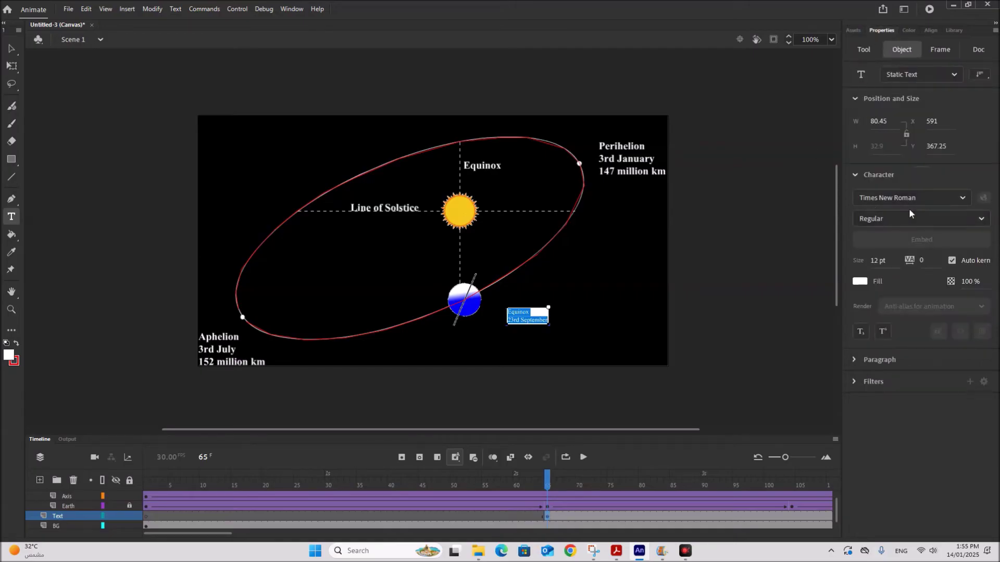
Set the Equinox / 23rd September label's font size to 20 pt.
click(880, 262)
text(14)
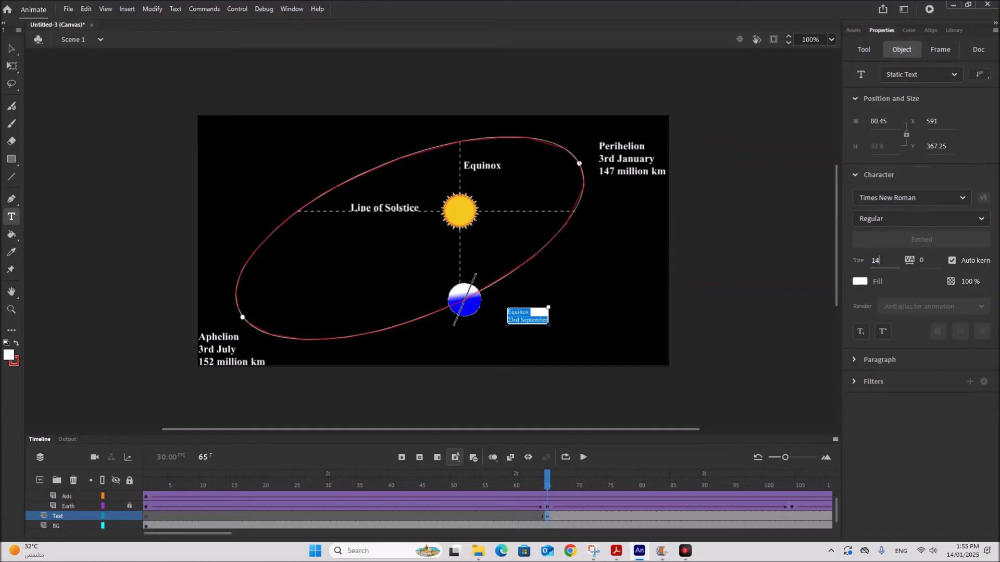
key(Return)
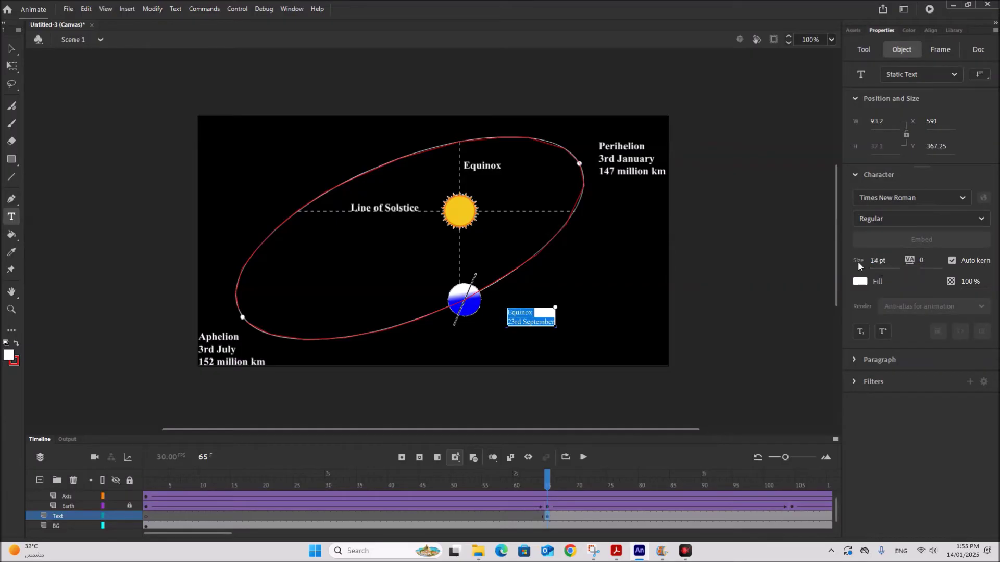
click(879, 260)
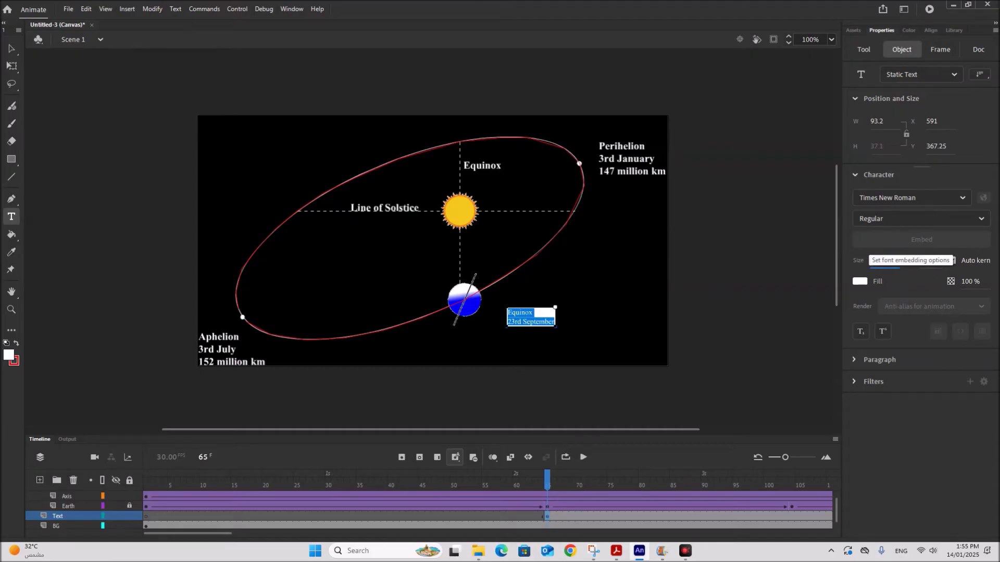
text(18)
key(Return)
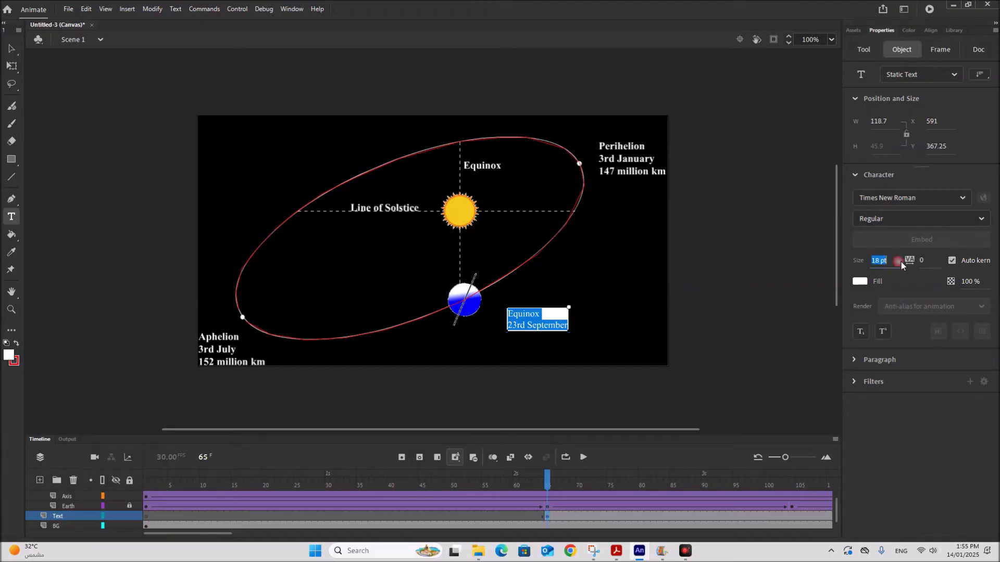
text(20)
key(Return)
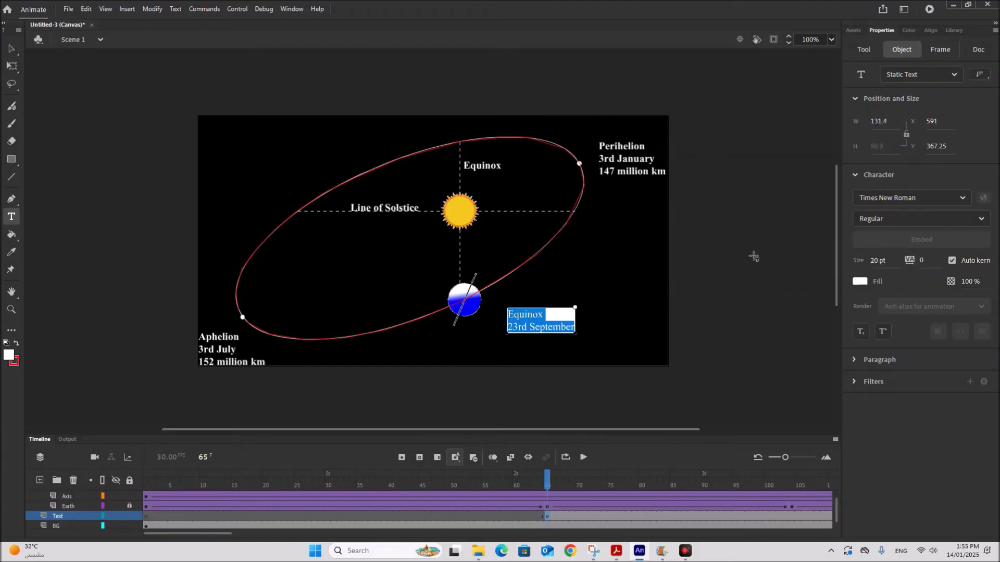
Move the label just below the Earth and reopen its text for editing.
click(10, 49)
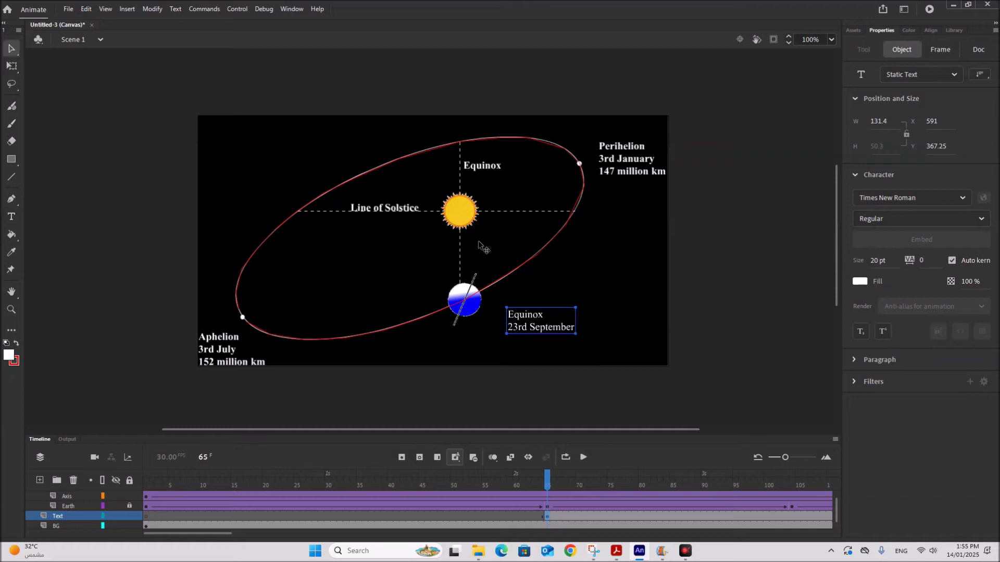
drag(530, 323, 531, 350)
double_click(477, 342)
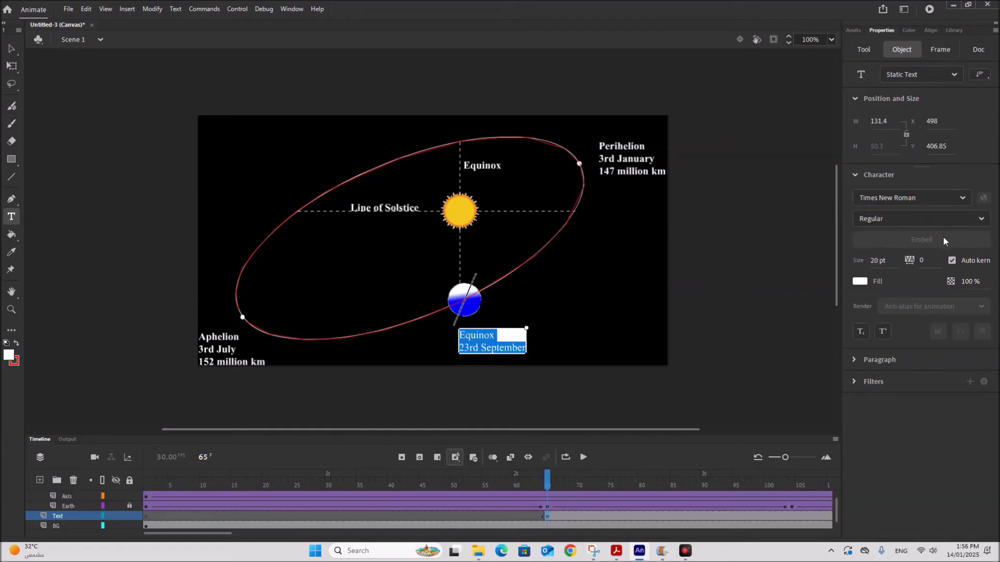
Make the Equinox / 23rd September text Bold and centre the label under the Earth.
click(966, 219)
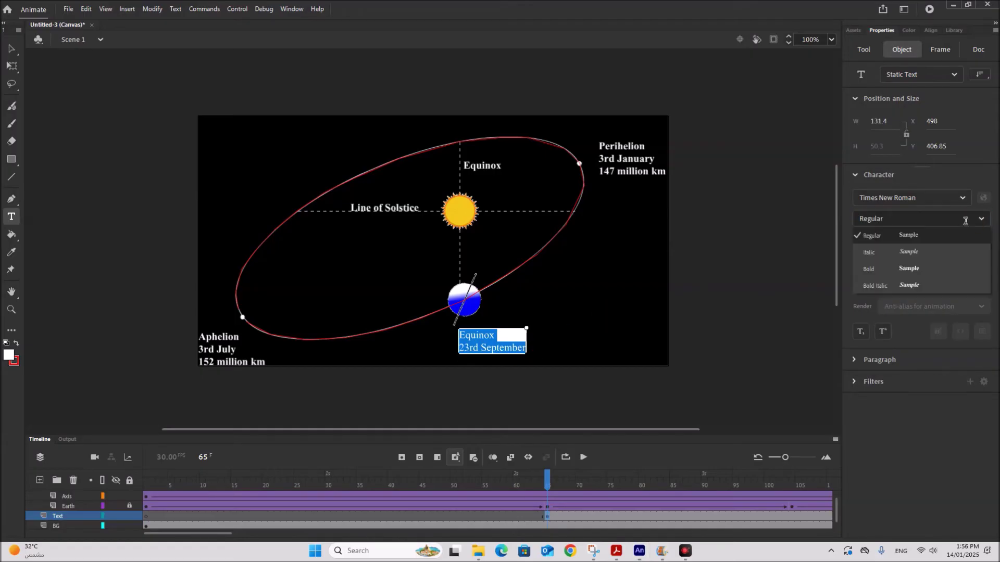
click(903, 269)
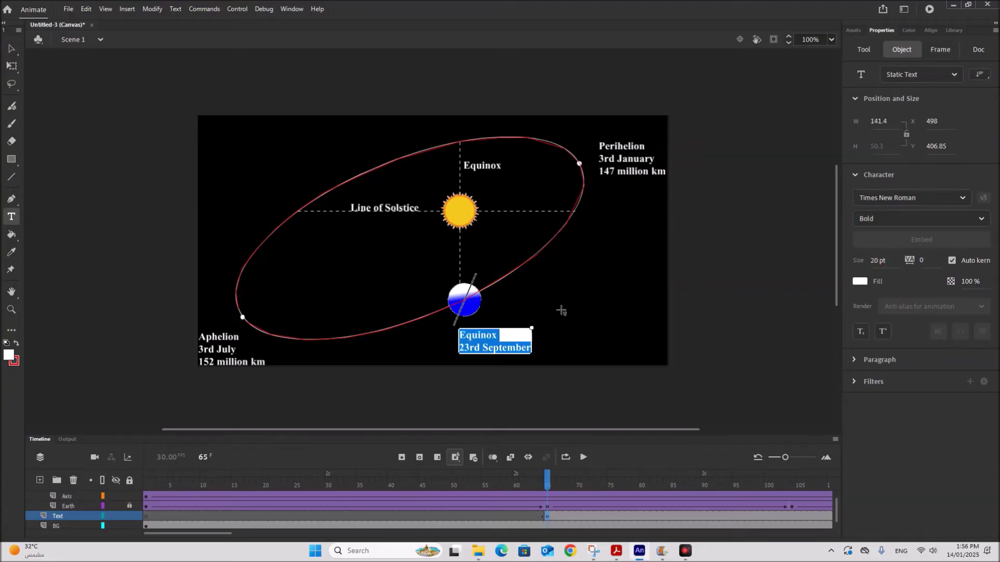
click(12, 50)
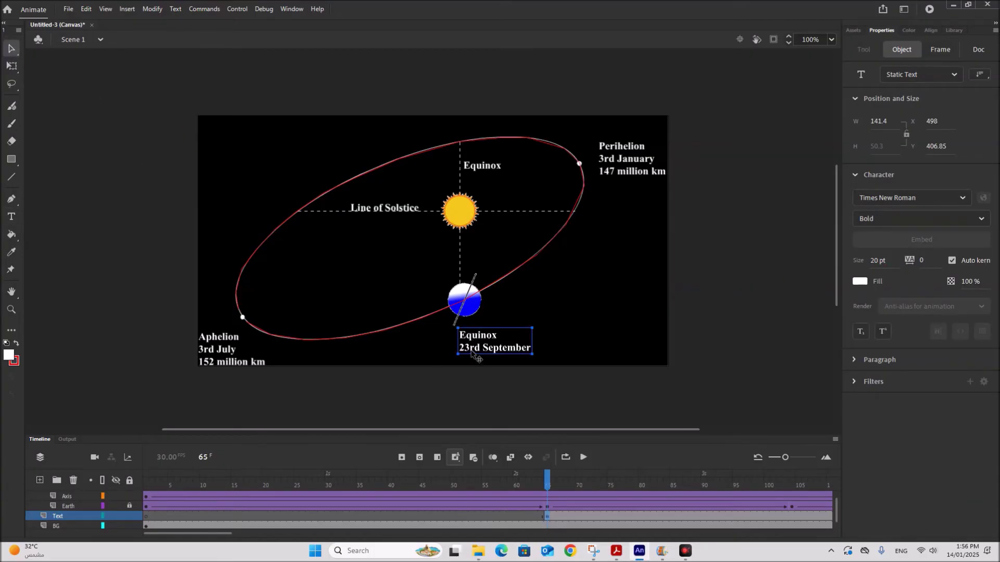
mouse_move(477, 351)
mouse_down()
mouse_move(502, 341)
mouse_move(608, 228)
mouse_move(622, 201)
mouse_move(576, 280)
mouse_move(457, 368)
mouse_move(461, 356)
mouse_up()
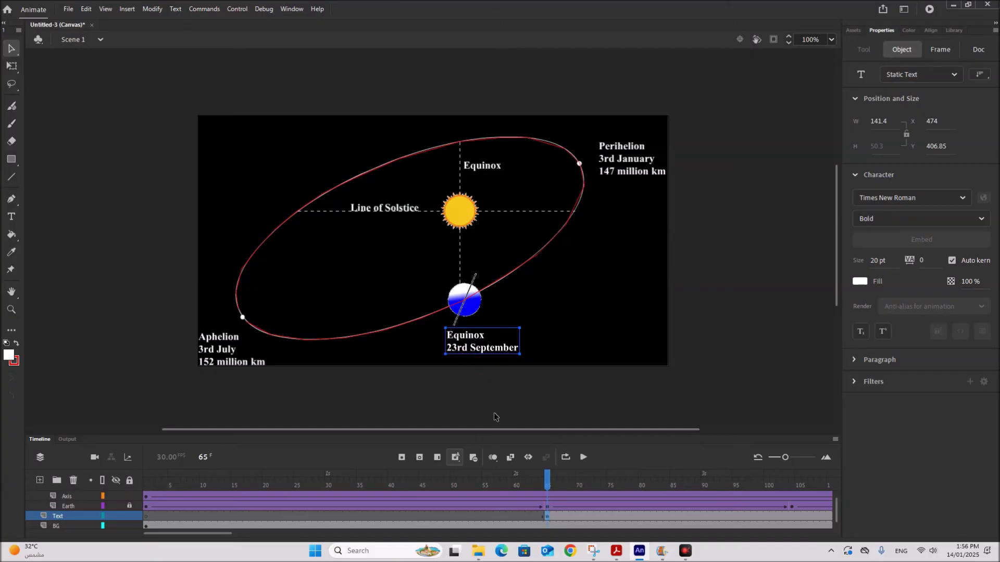
Bring up the exam paper PDF and scroll to page 11's orbit diagrams with Equinox and Solstice labels.
click(616, 551)
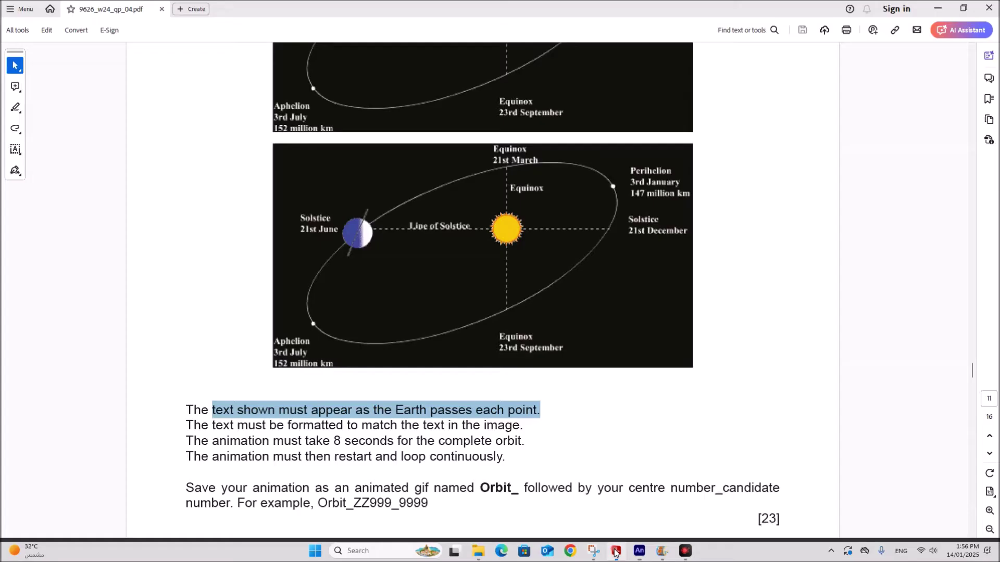
scroll(557, 397, up, 10)
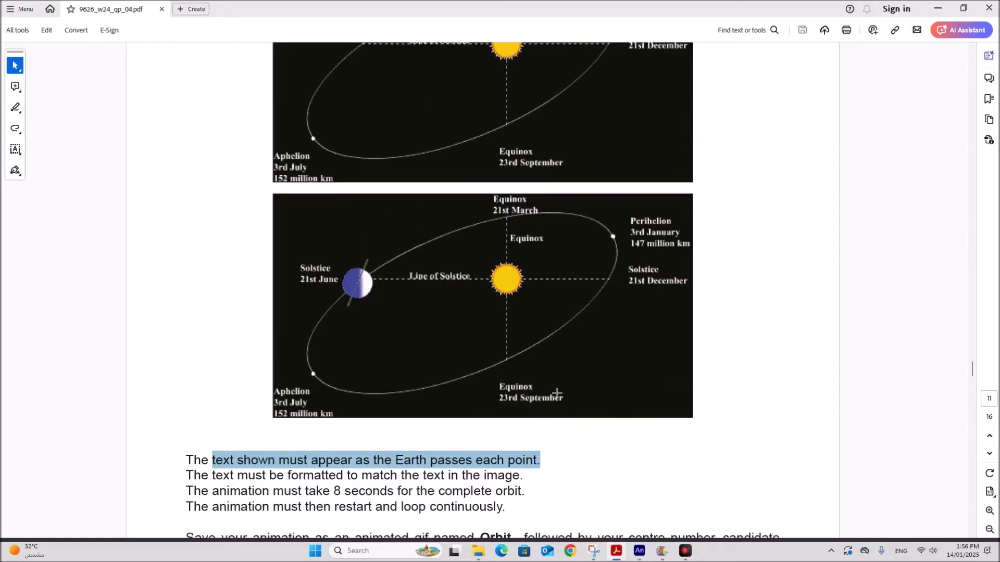
scroll(556, 393, up, 10)
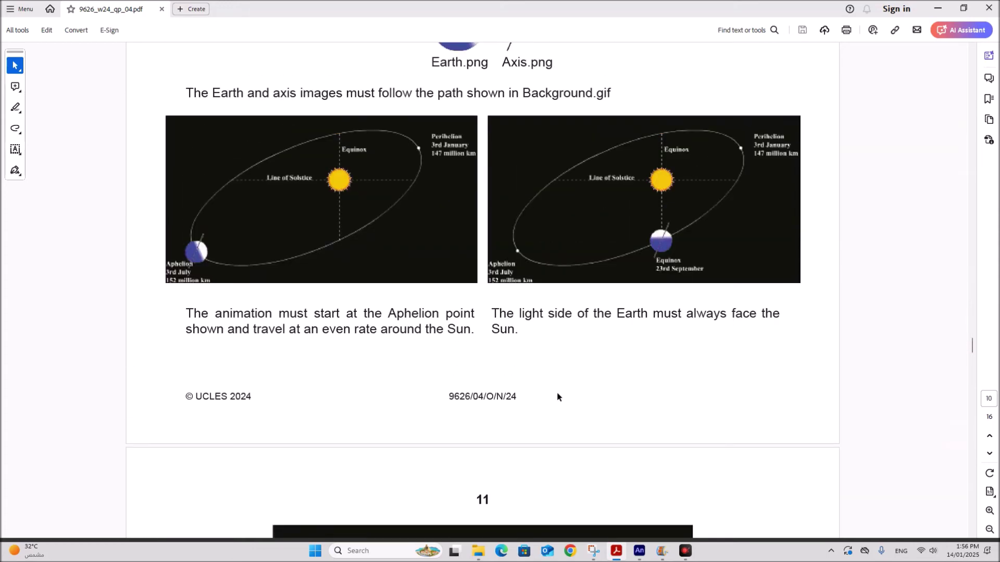
scroll(557, 398, down, 5)
scroll(556, 388, down, 2)
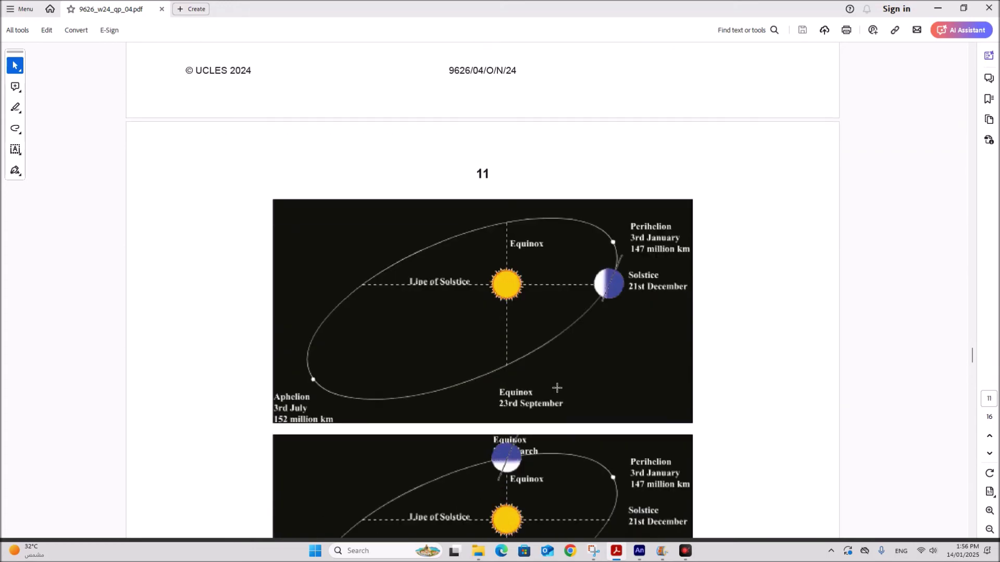
scroll(557, 405, down, 2)
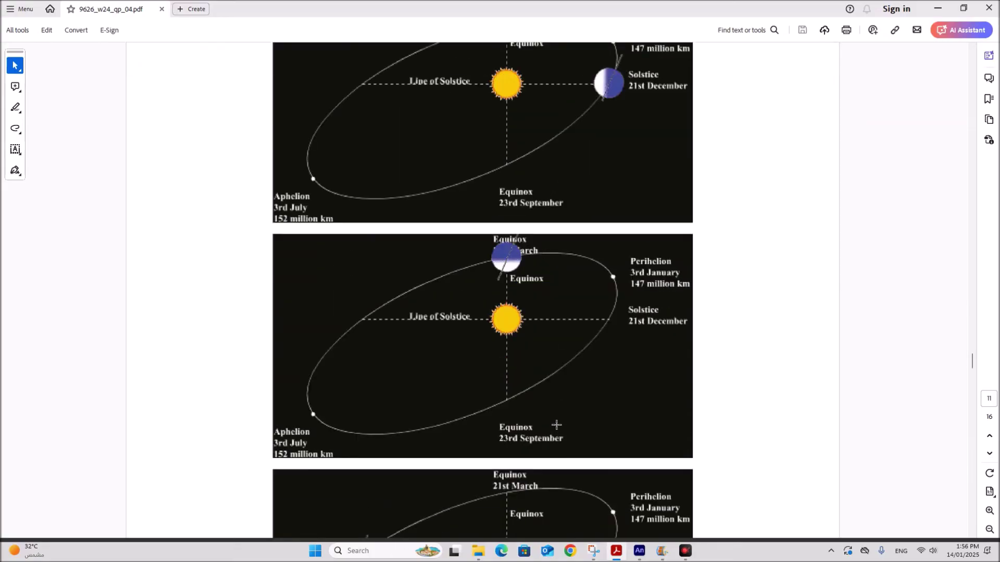
scroll(556, 425, down, 3)
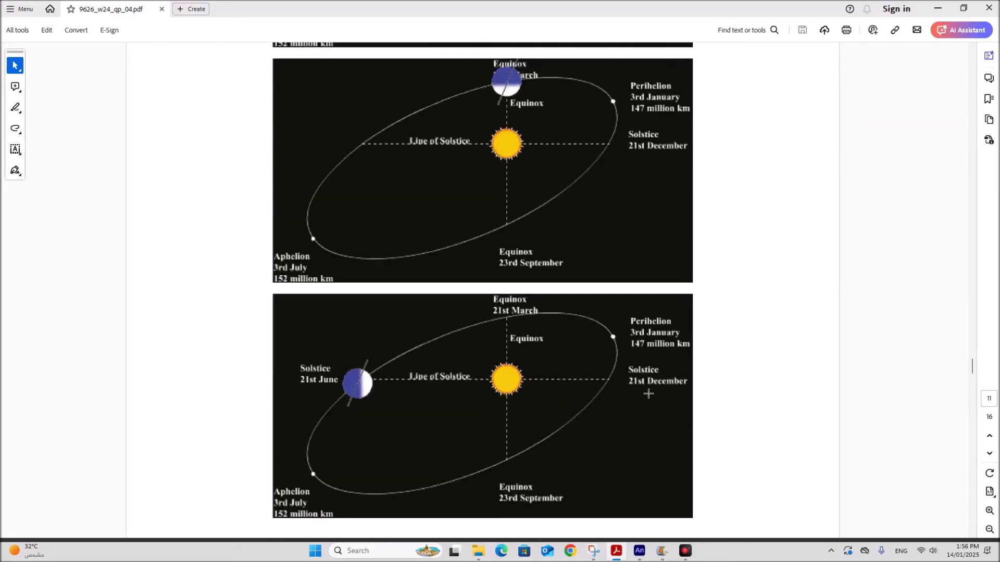
Add a Text layer keyframe at frame 104, the Earth's December solstice point.
click(640, 551)
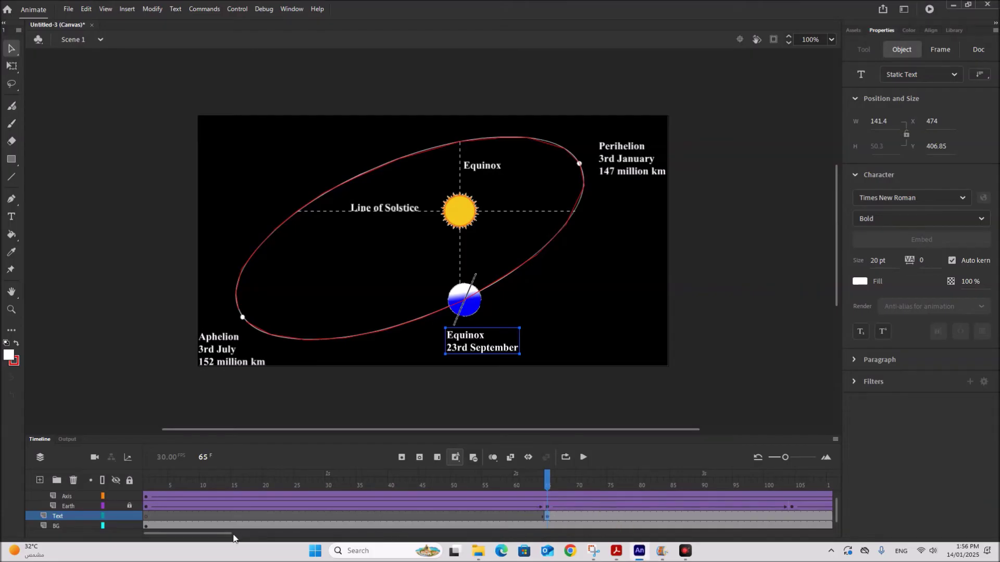
drag(225, 534, 255, 534)
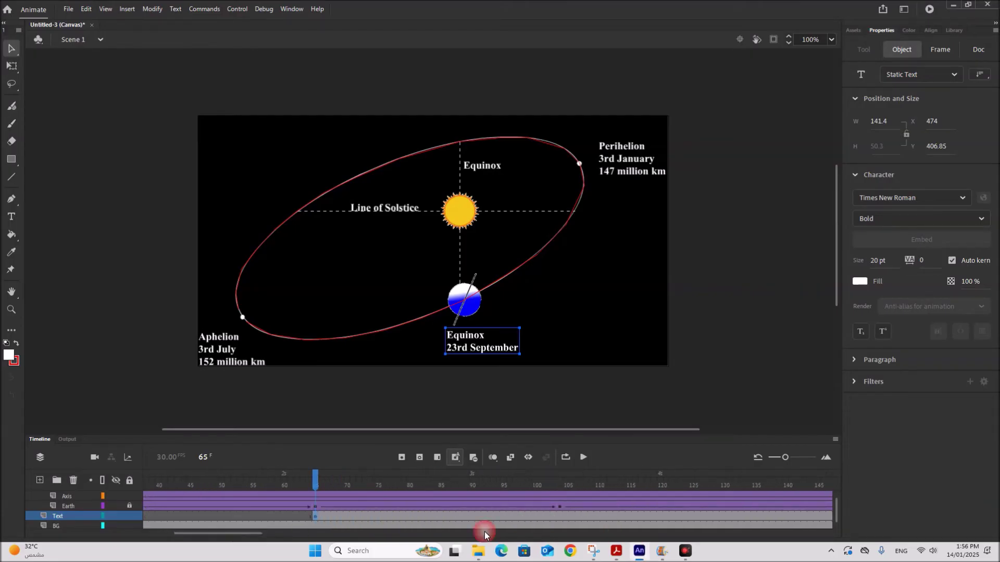
click(560, 517)
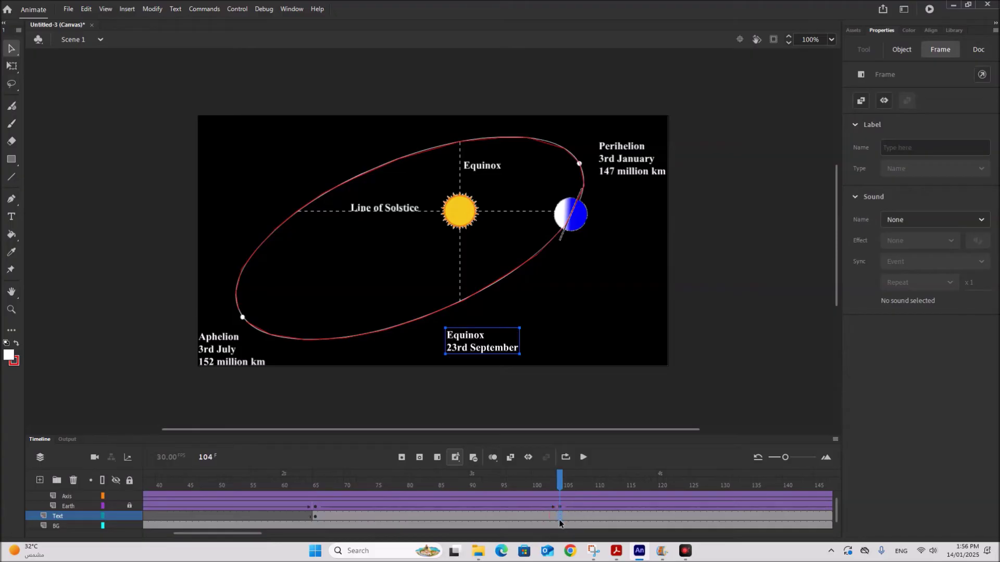
right_click(560, 518)
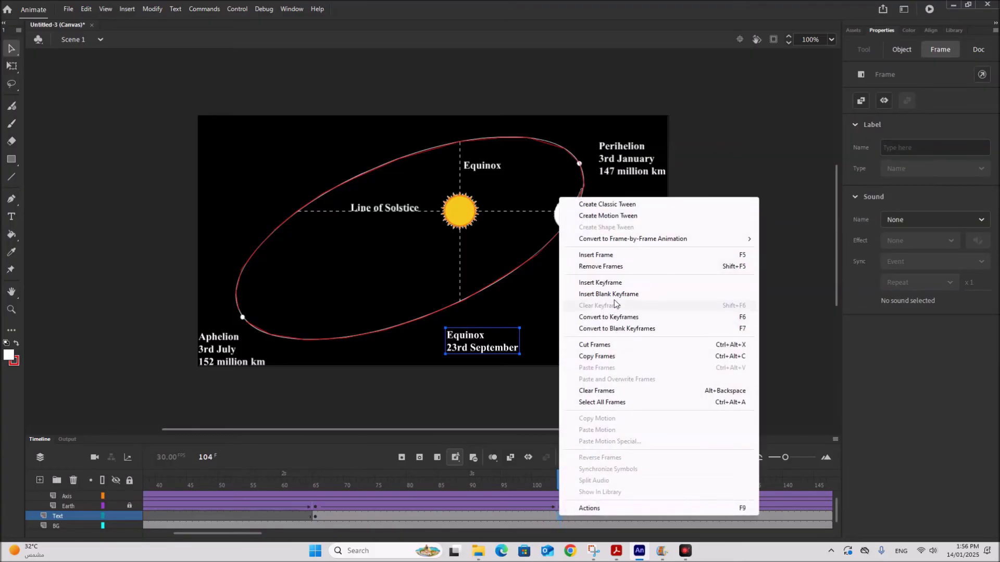
click(614, 282)
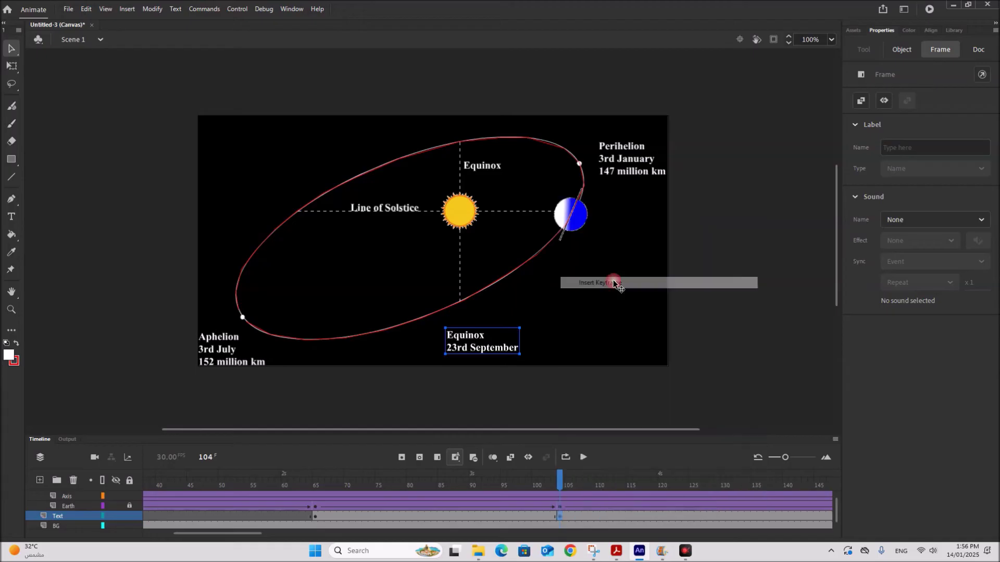
Type a two-line 'Solstice / 21st December' label and place it beside the Earth.
click(12, 216)
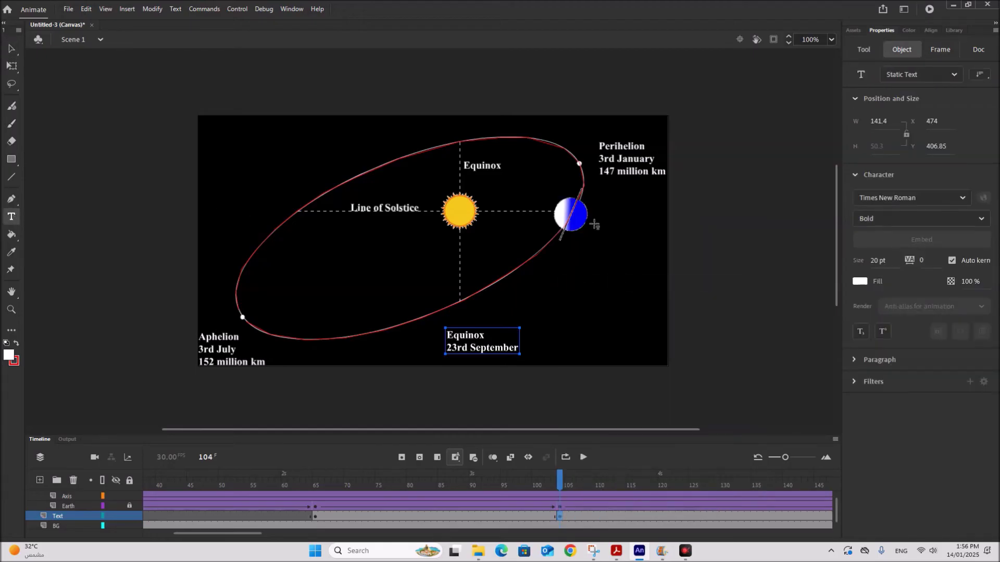
click(591, 231)
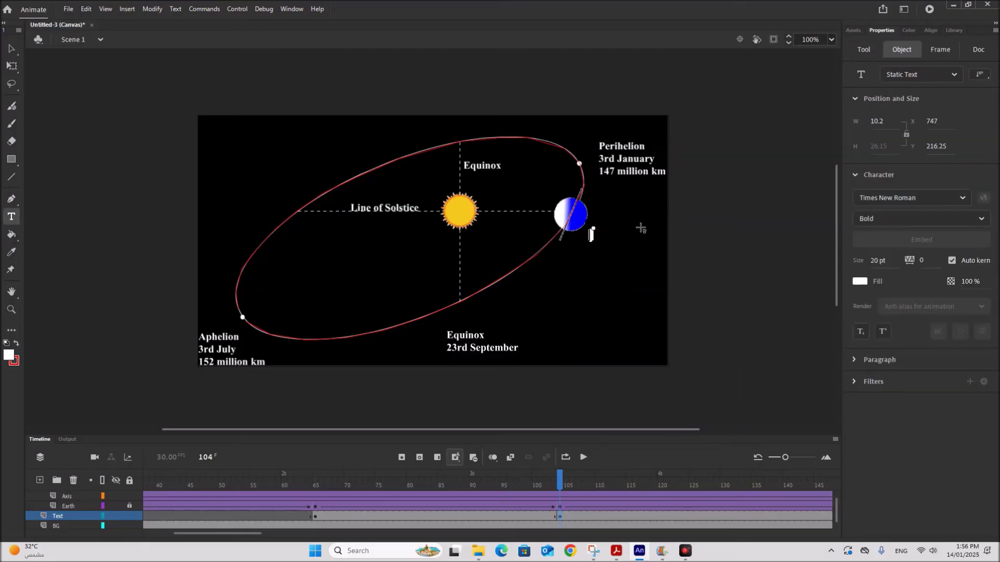
text(Solstice)
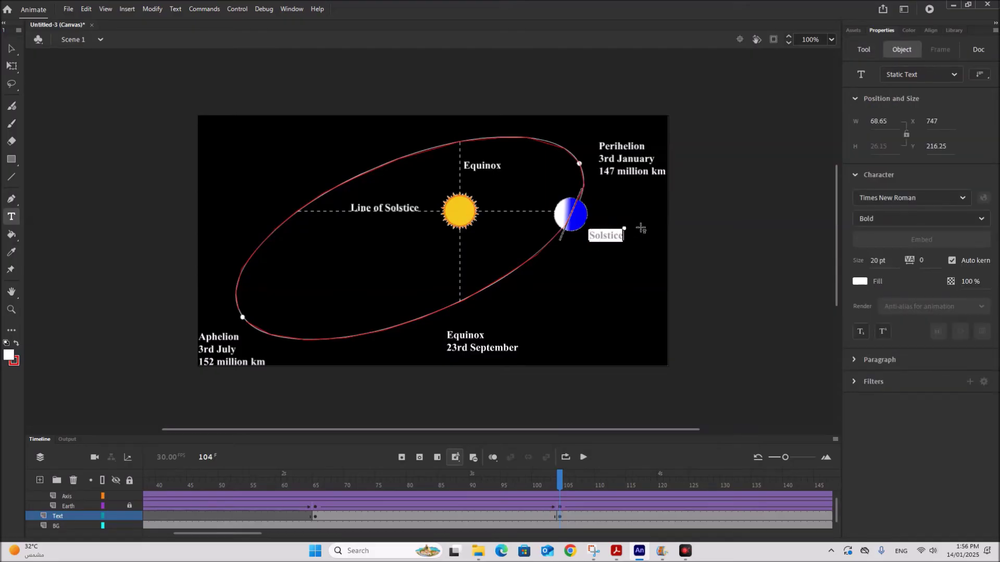
key(Return)
text(21st Dec)
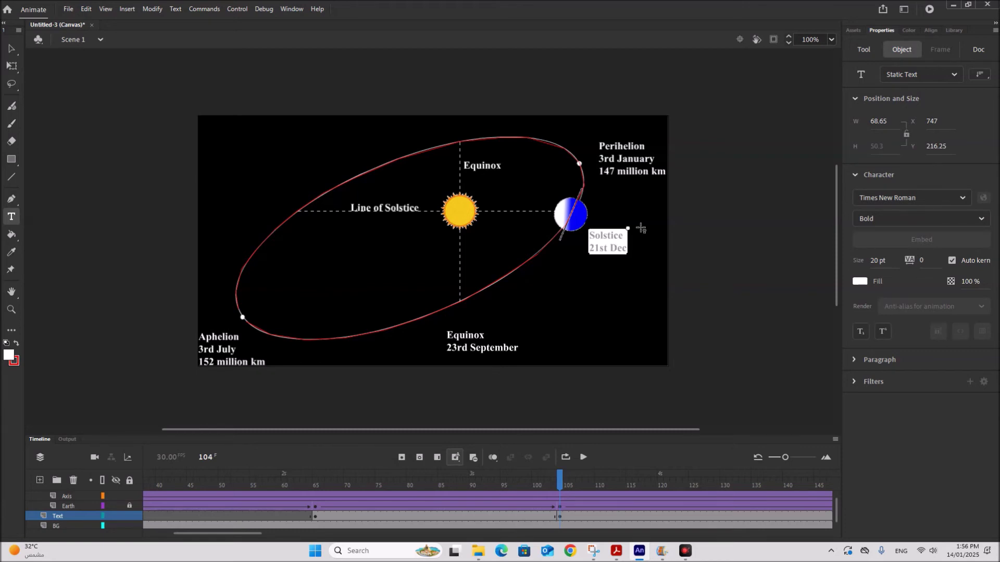
text(ember)
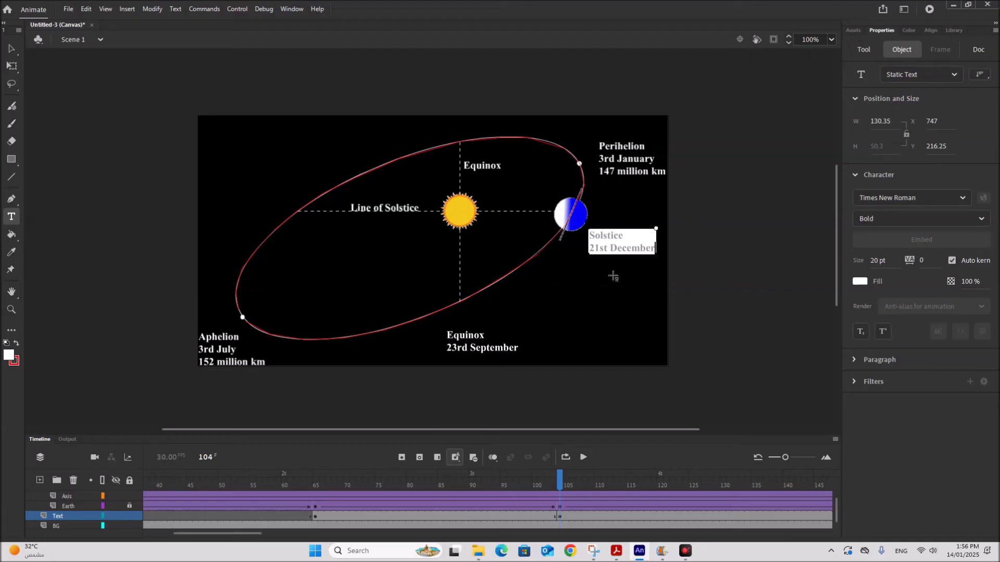
click(12, 49)
click(616, 551)
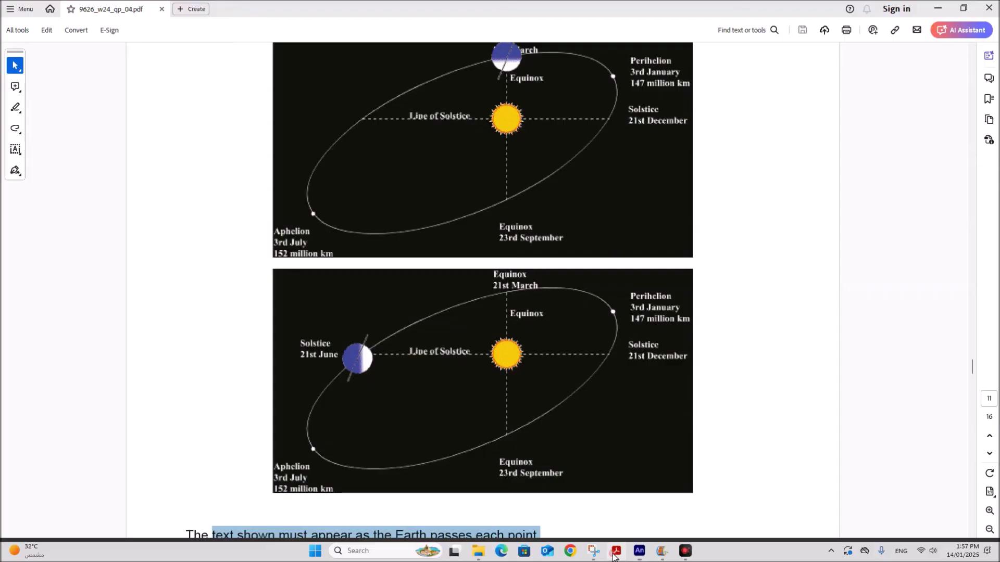
click(640, 551)
drag(620, 252, 626, 224)
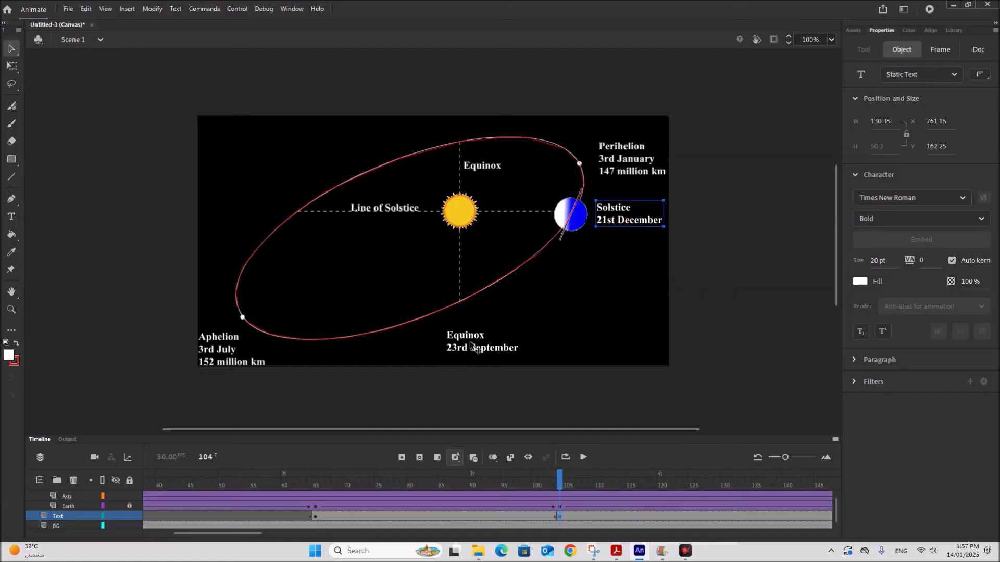
Review the labels at frames 65 and 104, then move on to frame 155.
click(494, 353)
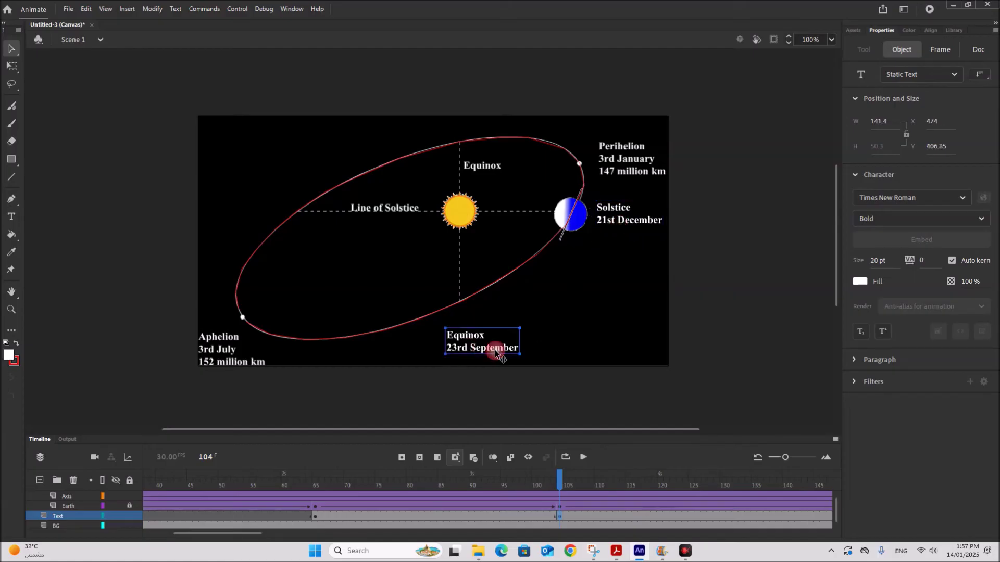
click(569, 338)
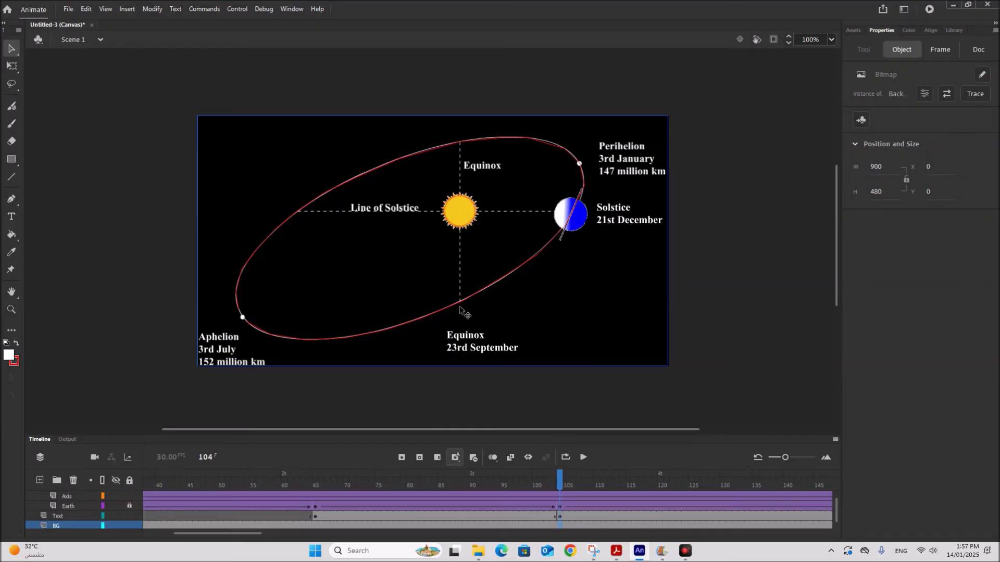
click(315, 517)
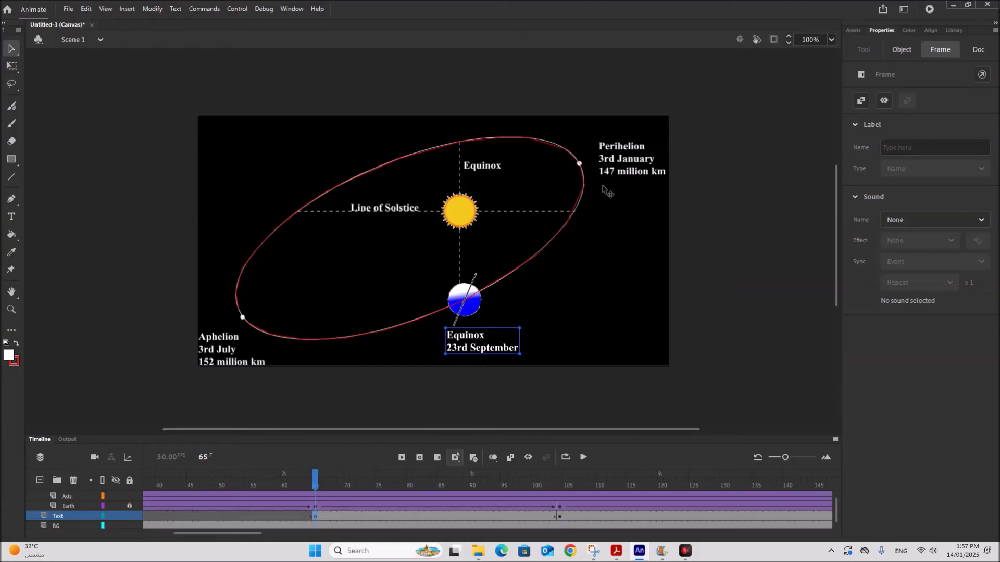
click(560, 508)
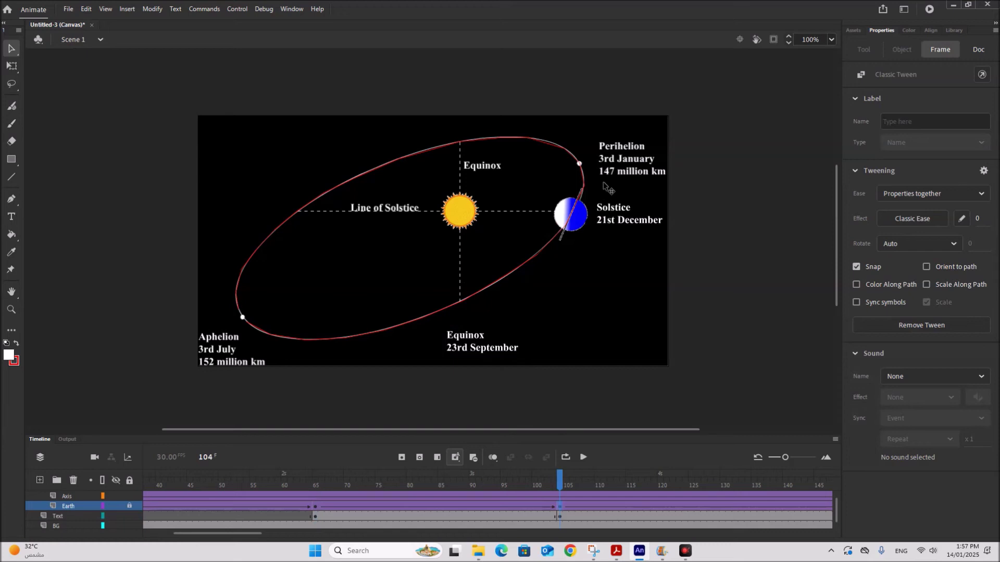
drag(244, 534, 272, 536)
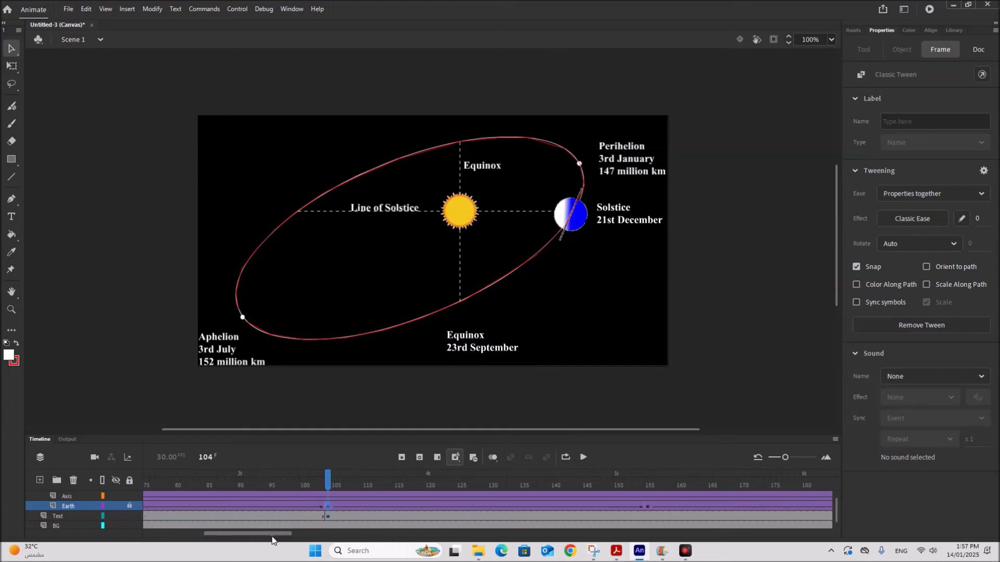
click(648, 517)
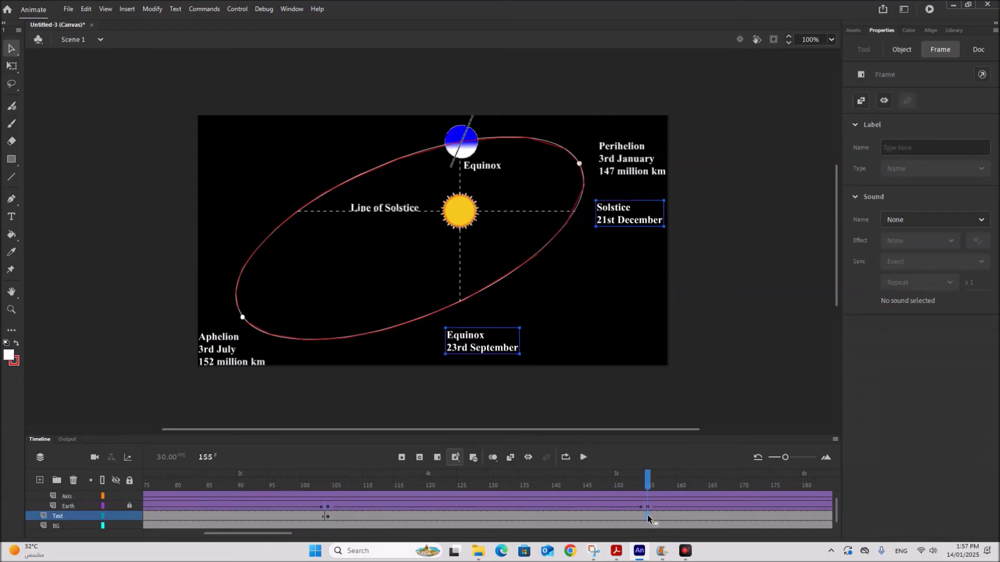
Insert a Text layer keyframe at frame 155.
right_click(648, 514)
click(708, 284)
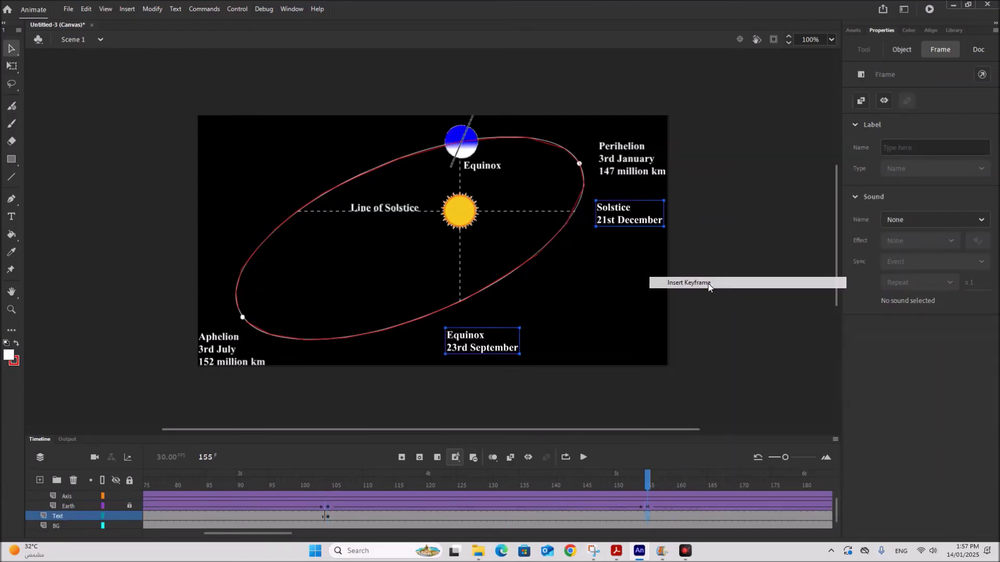
scroll(575, 335, up, 5)
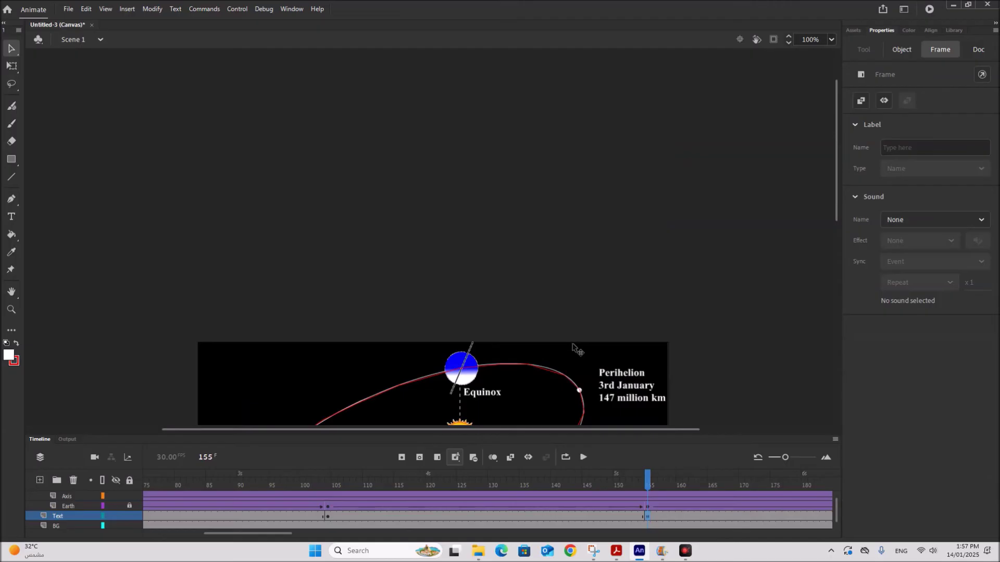
scroll(573, 346, down, 3)
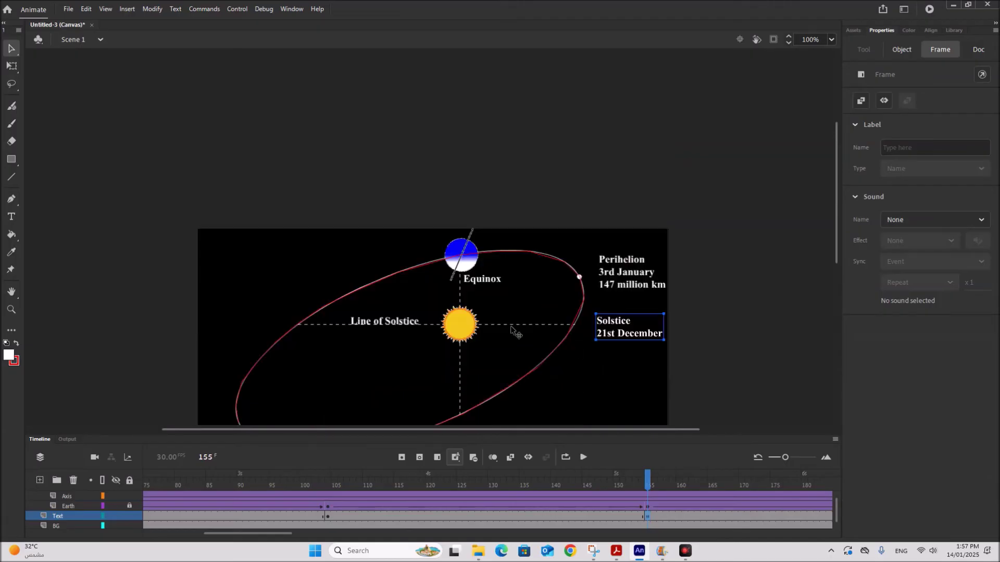
Start a new 'Equinox' label above the Earth, checking the PDF reference diagram.
click(12, 216)
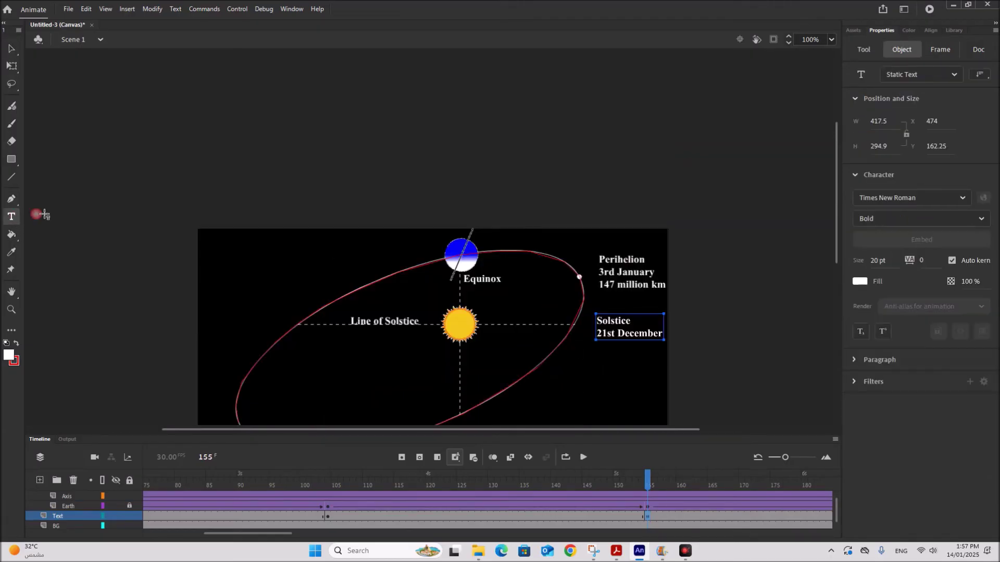
click(390, 236)
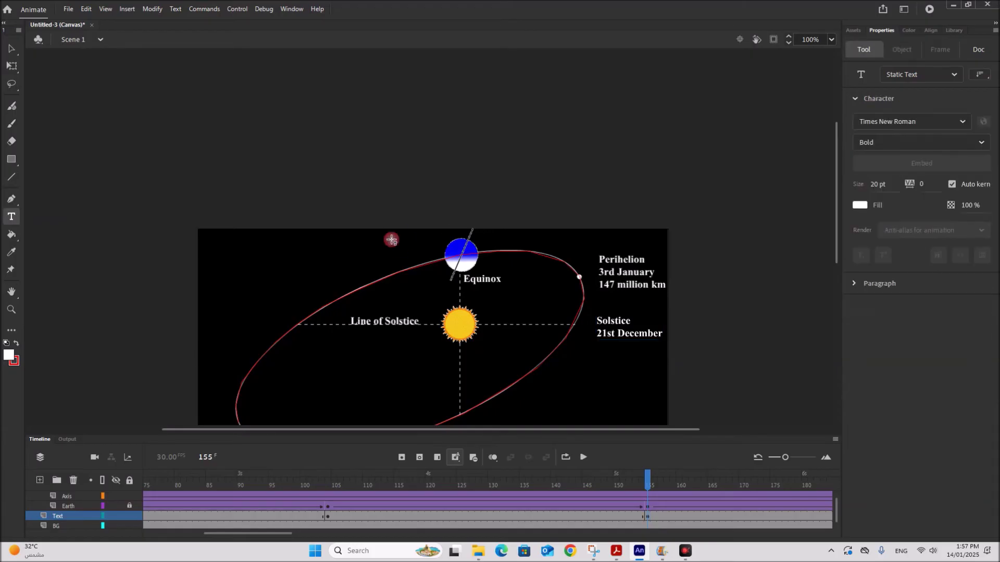
click(379, 230)
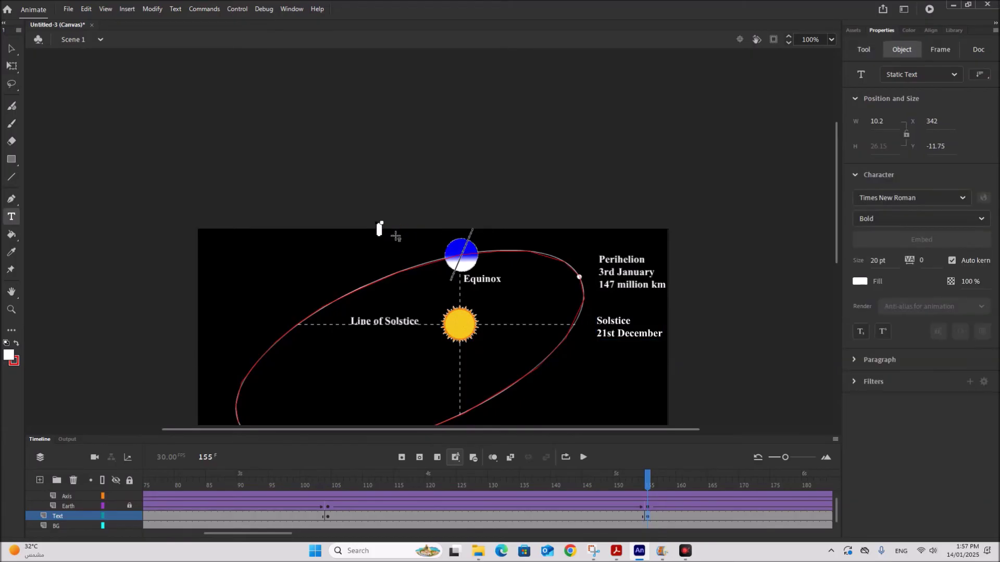
text(Equinox)
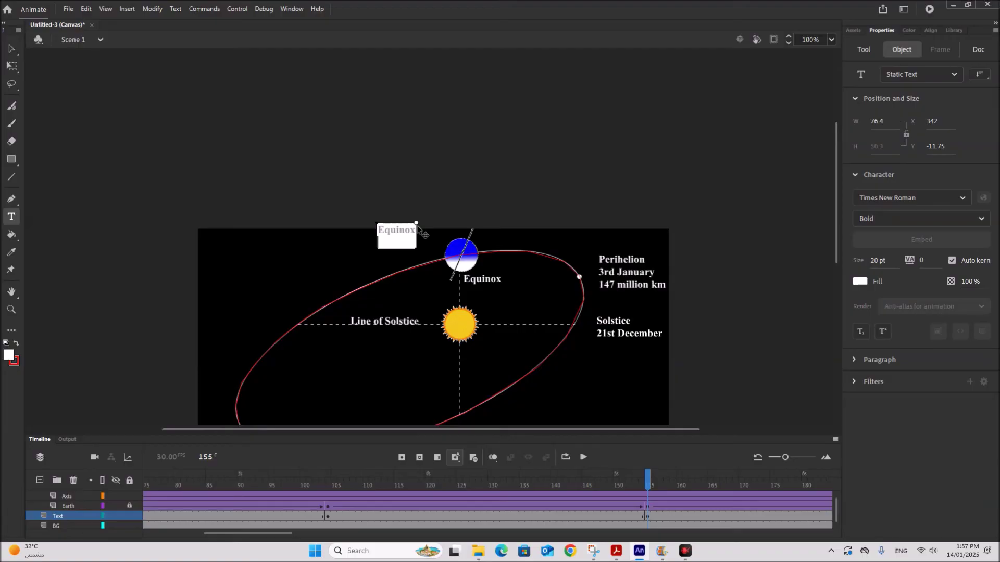
click(617, 551)
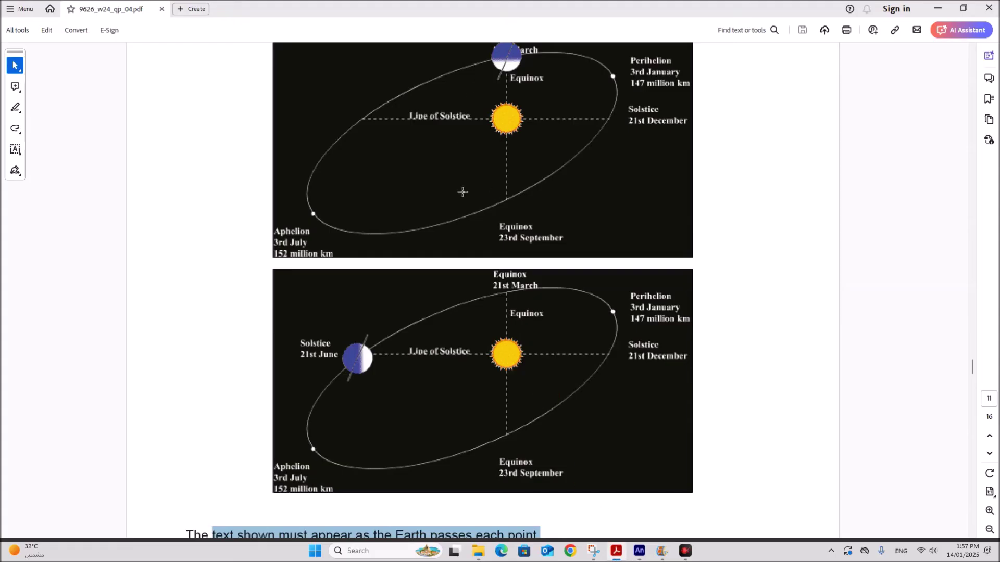
scroll(469, 234, up, 1)
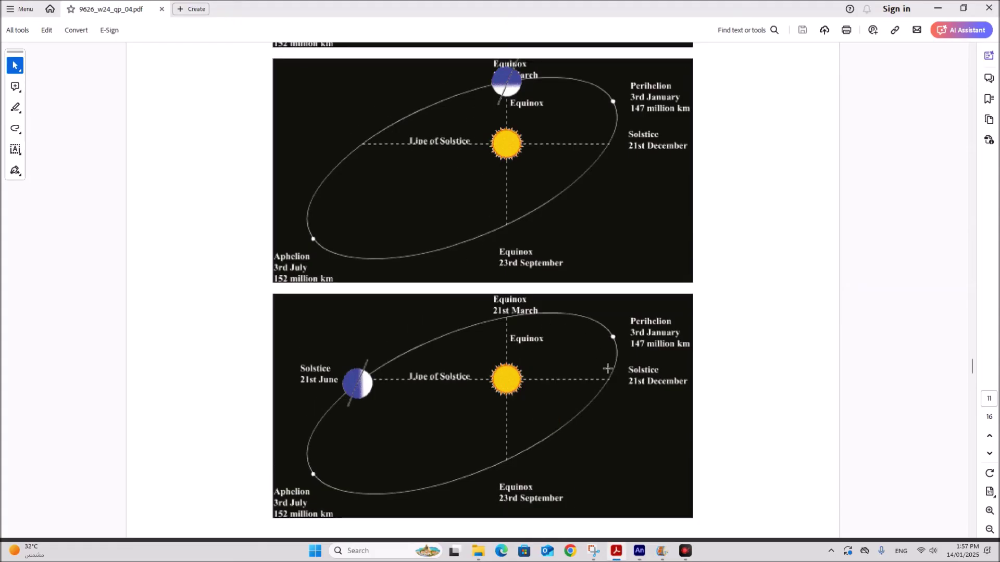
click(640, 551)
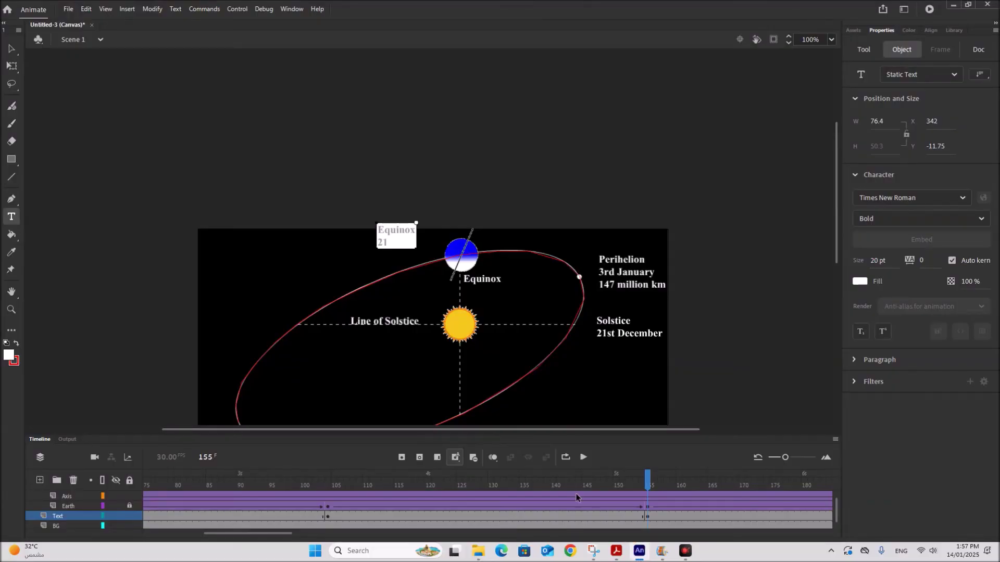
Complete the label as 'Equinox 21st March' and drag it onto the Earth at the orbit's top.
text(March)
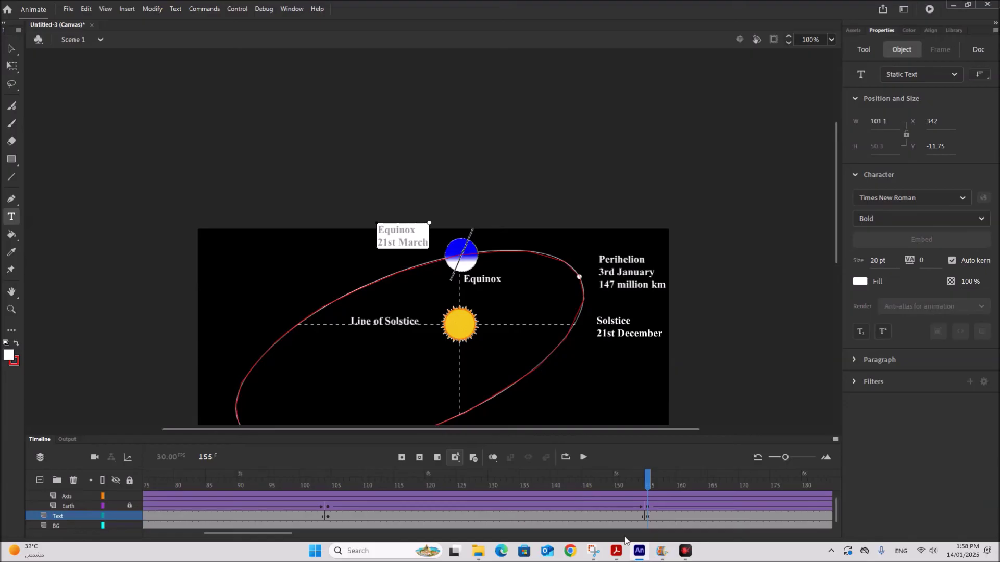
click(612, 552)
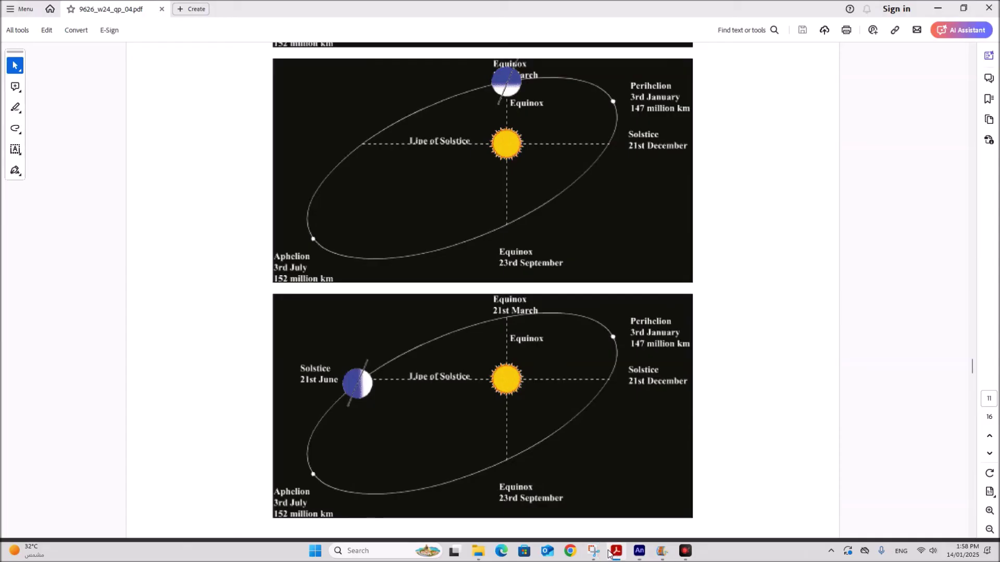
click(639, 551)
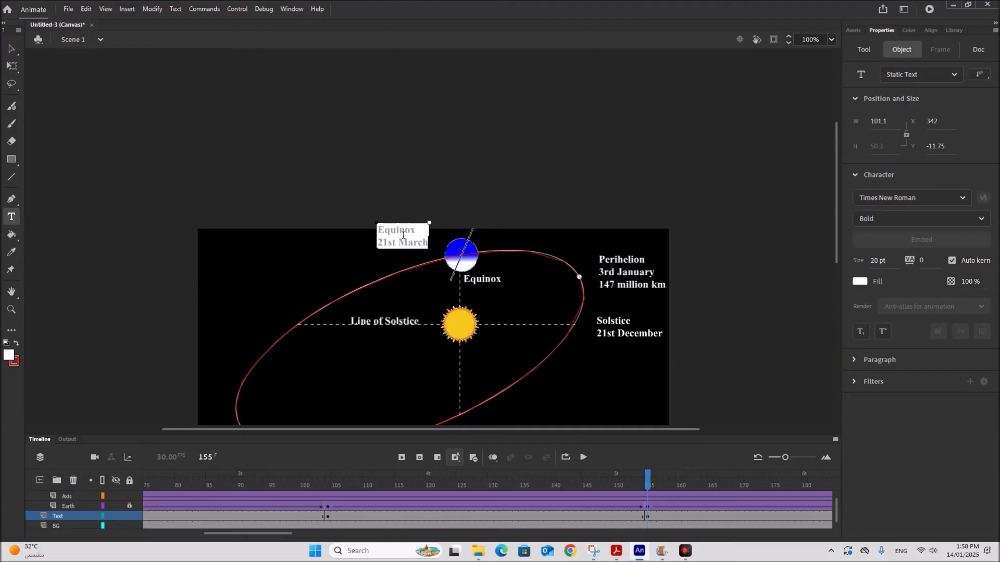
click(14, 50)
drag(411, 245, 469, 247)
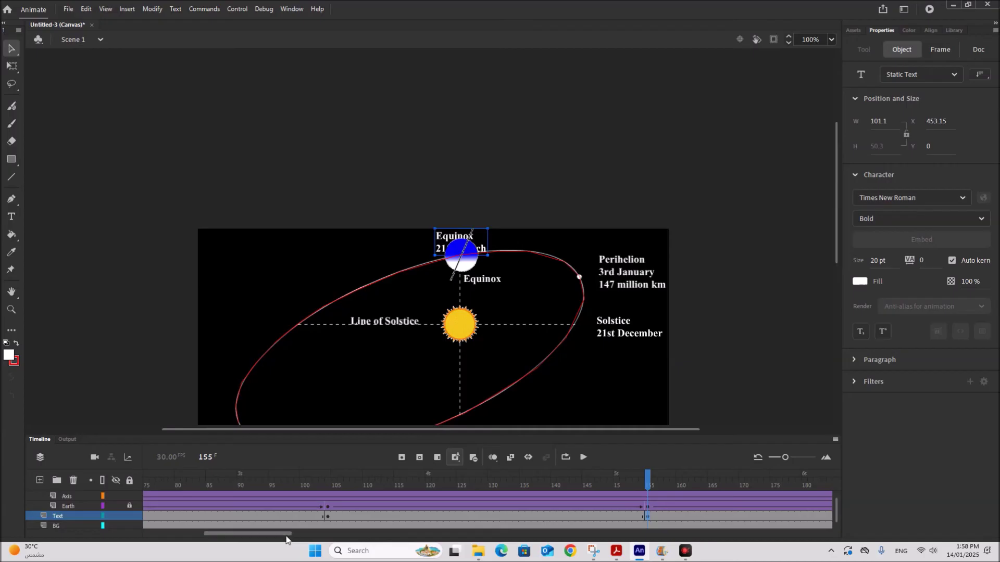
drag(288, 538, 337, 541)
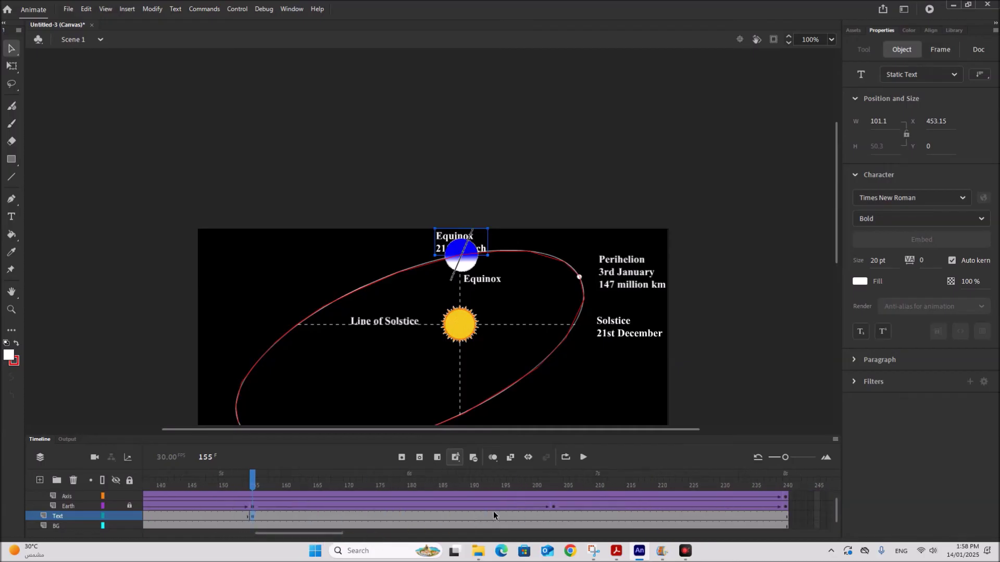
Add a Text layer keyframe at frame 203.
click(551, 515)
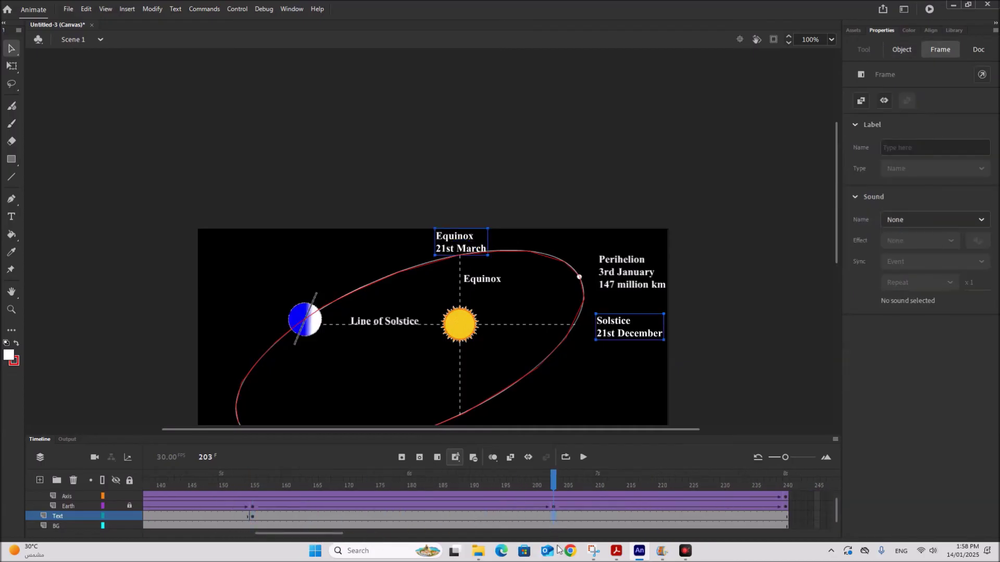
click(611, 554)
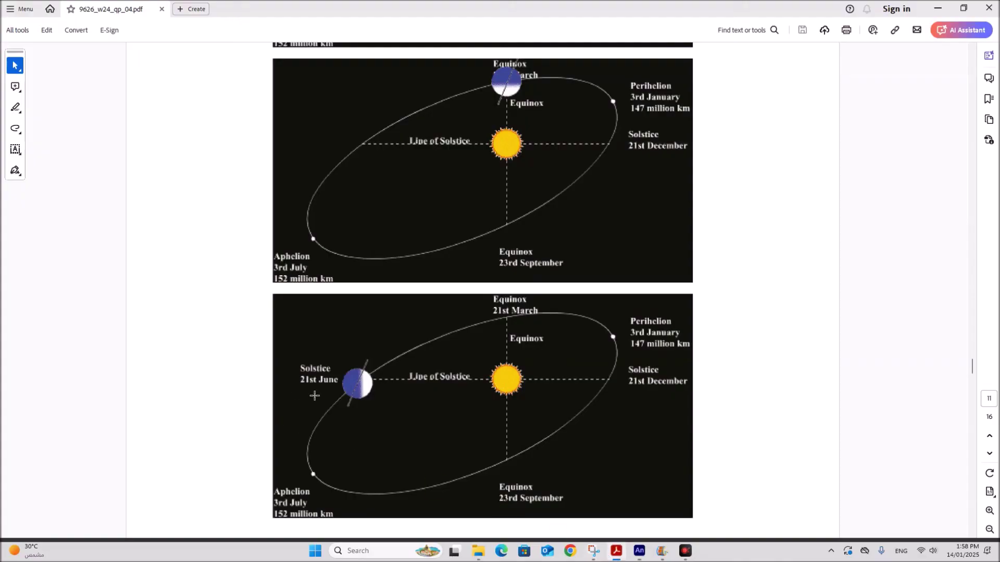
click(639, 551)
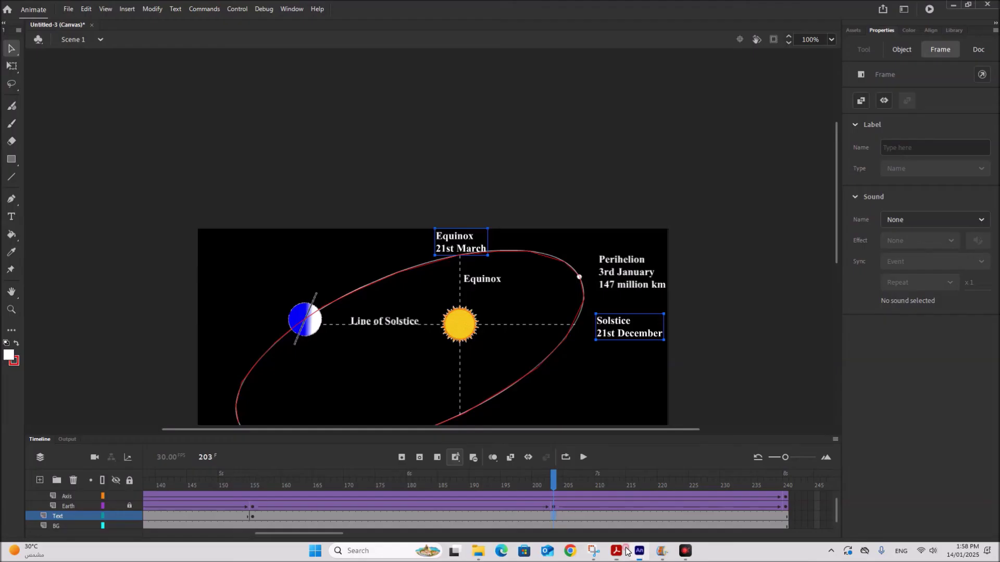
right_click(553, 515)
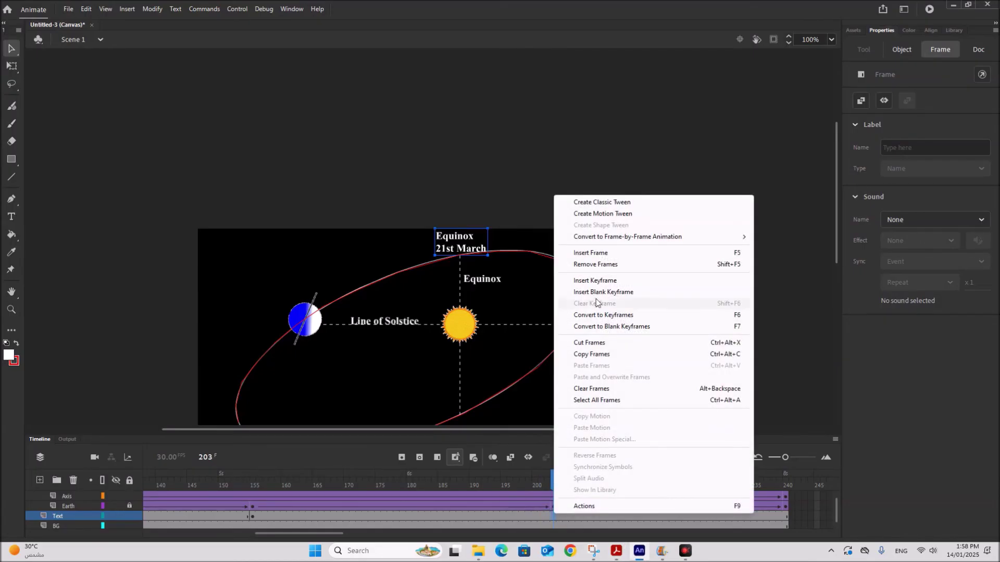
click(595, 282)
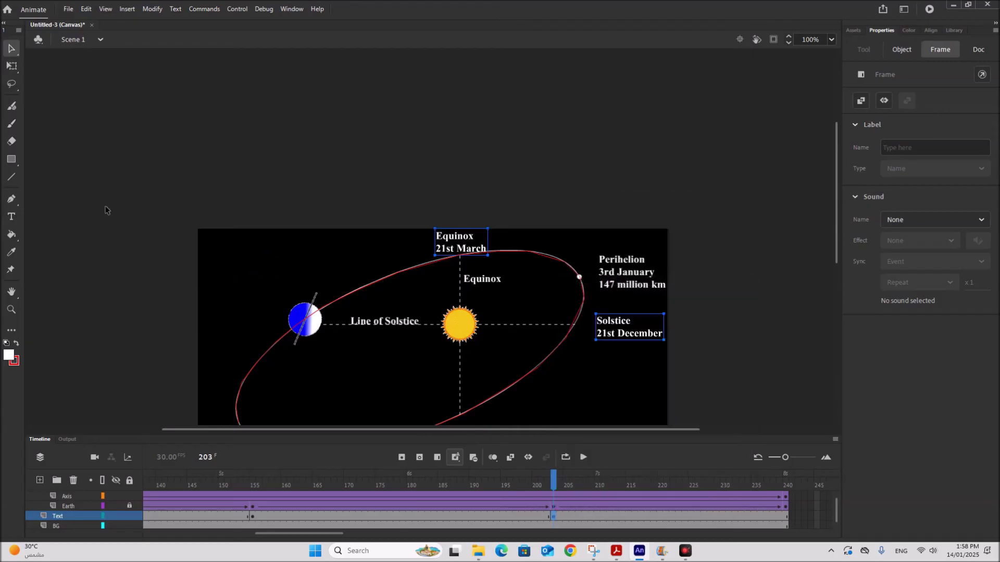
Type a two-line 'Solstice / 21st June' label left of the Earth and nudge it right.
click(11, 218)
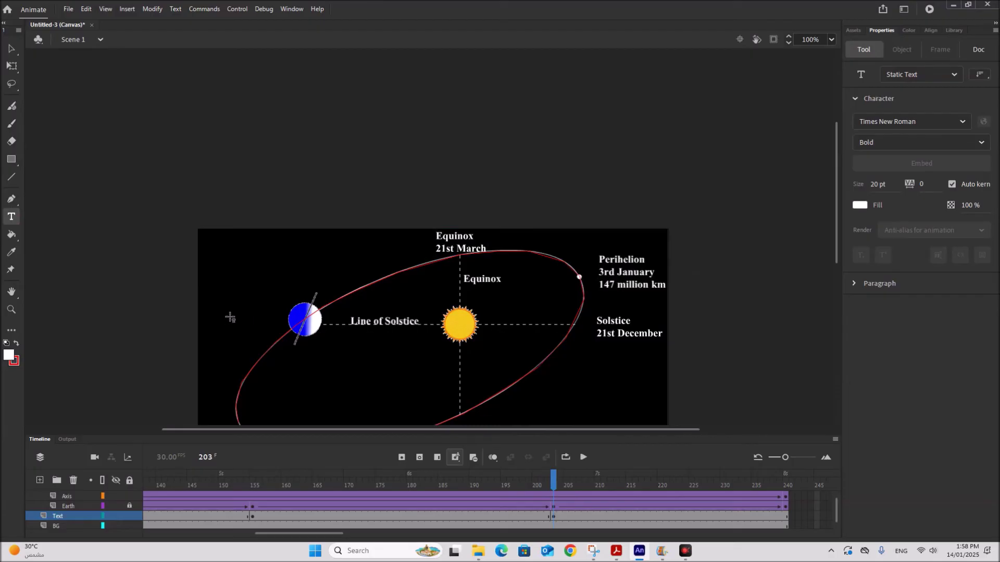
click(230, 316)
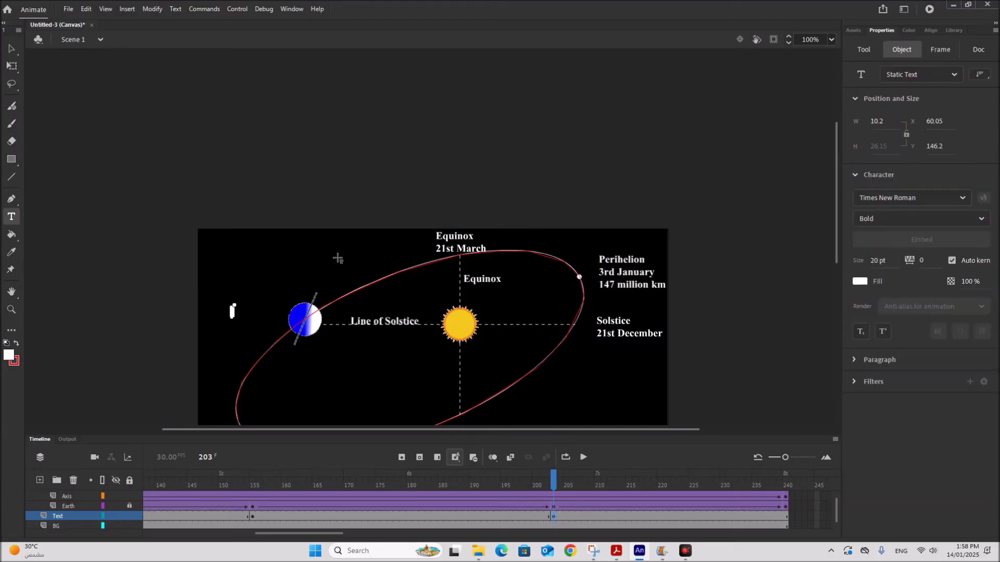
text(Solstice)
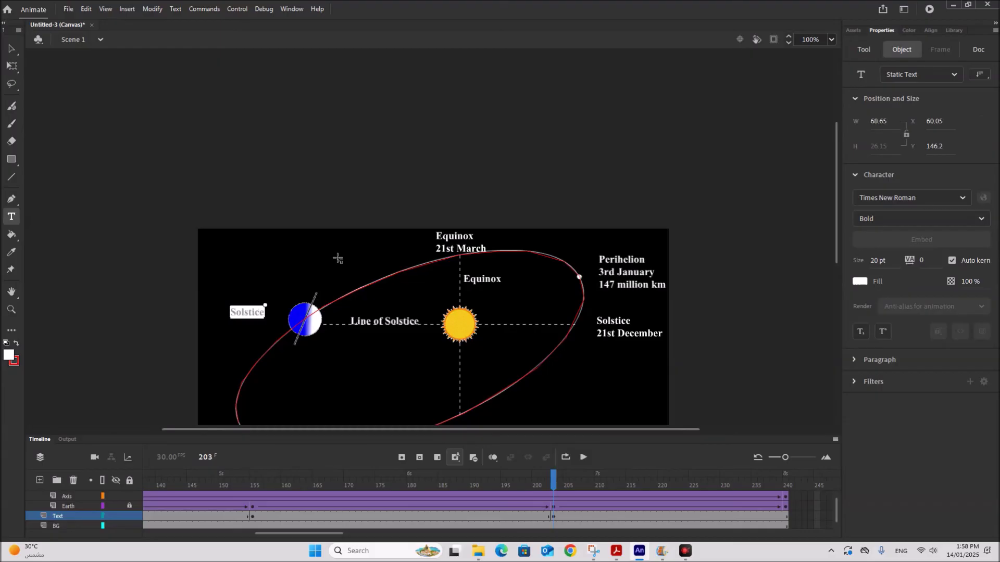
key(Return)
text(21st June)
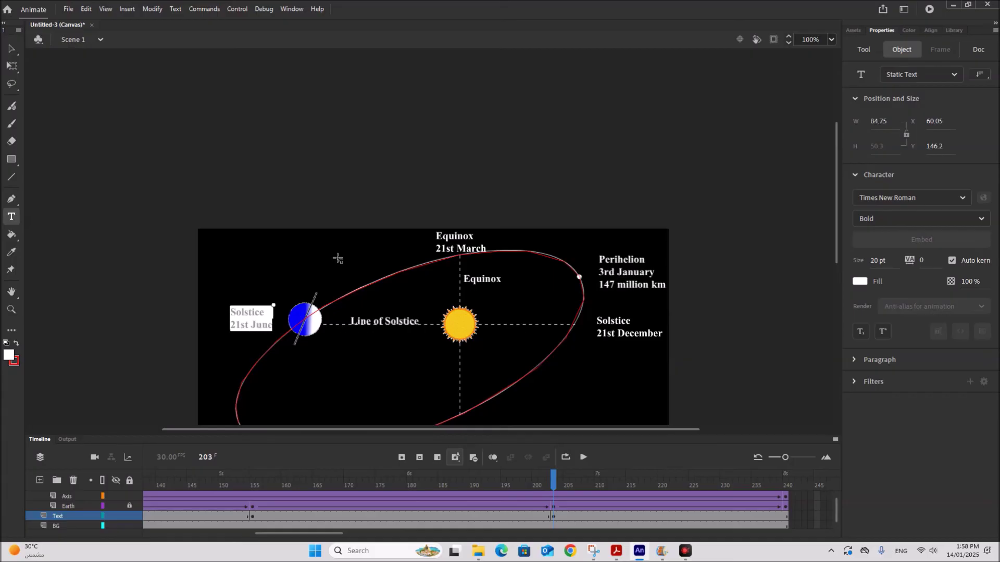
click(11, 49)
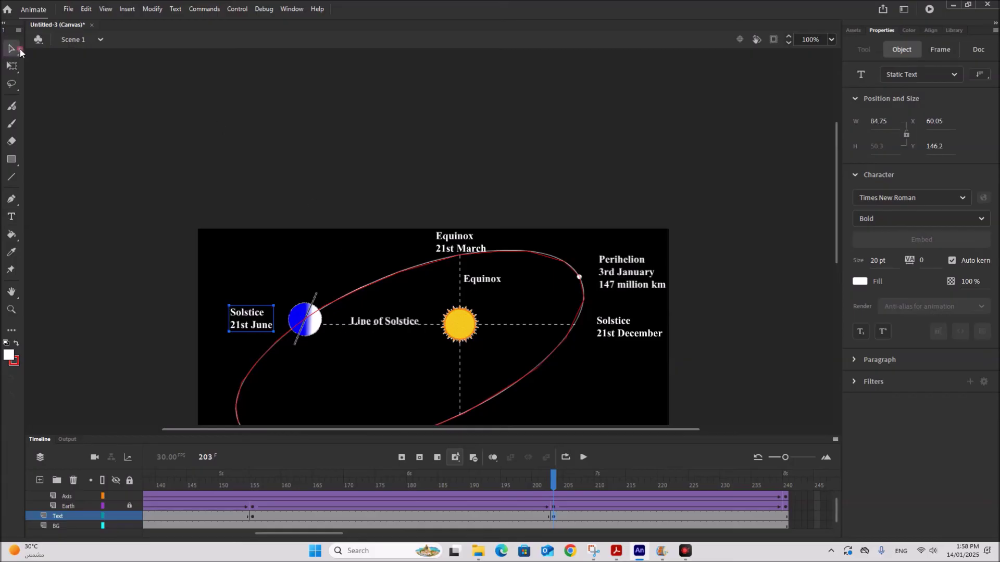
drag(242, 325, 248, 325)
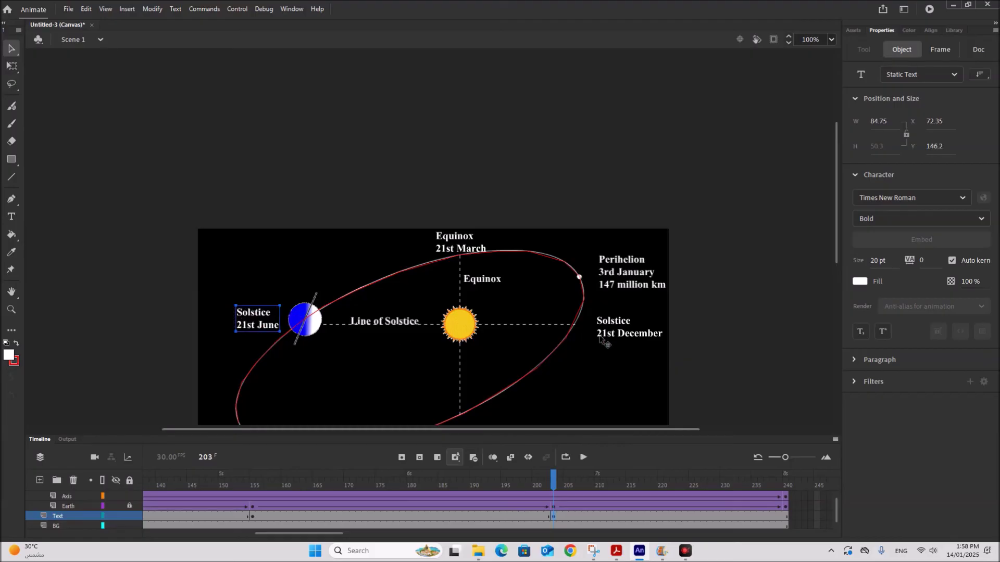
Compare the labels against the PDF reference diagram and return to the Untitled-3 canvas.
scroll(627, 339, down, 5)
scroll(627, 339, up, 3)
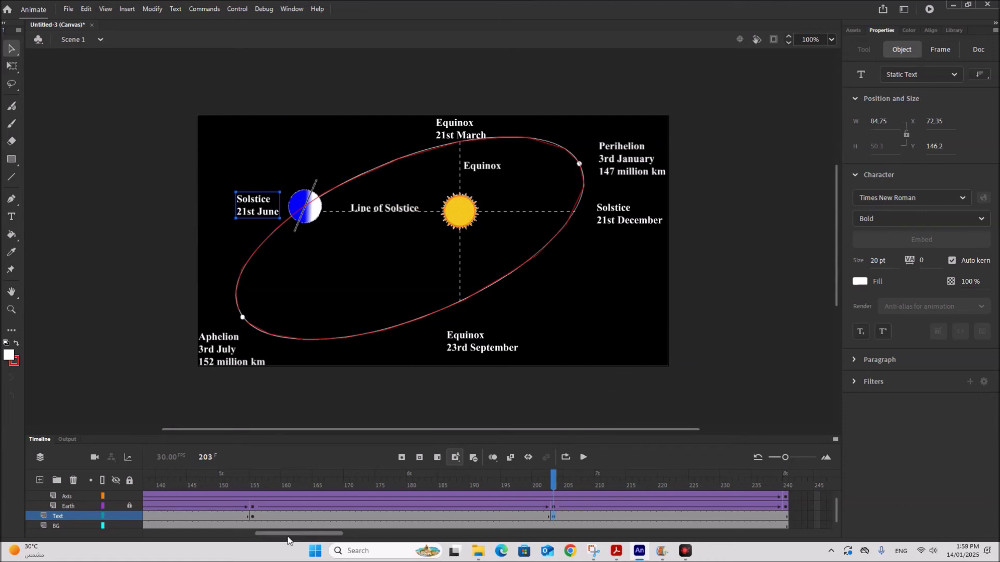
drag(289, 539, 204, 546)
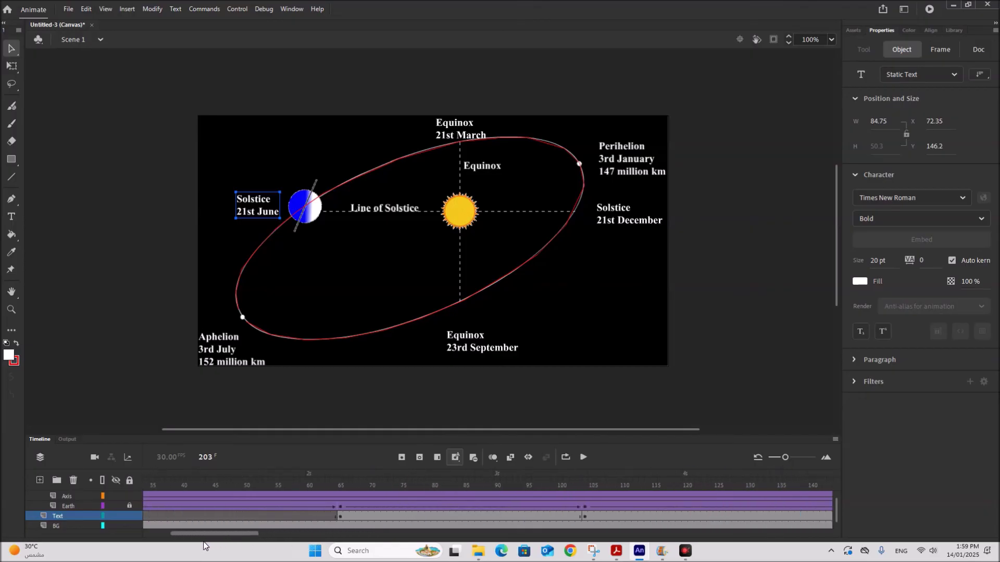
click(615, 552)
scroll(476, 463, down, 5)
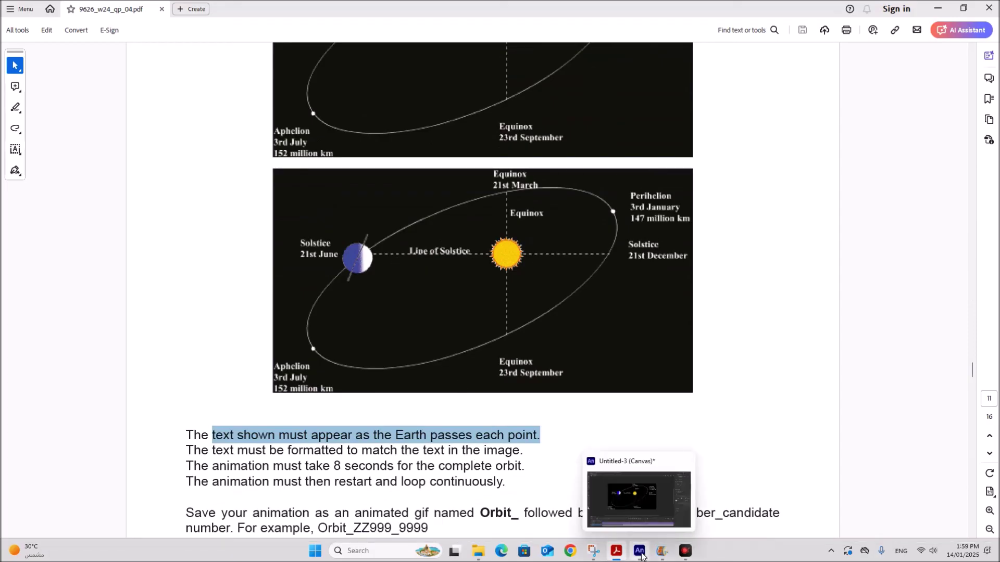
click(641, 556)
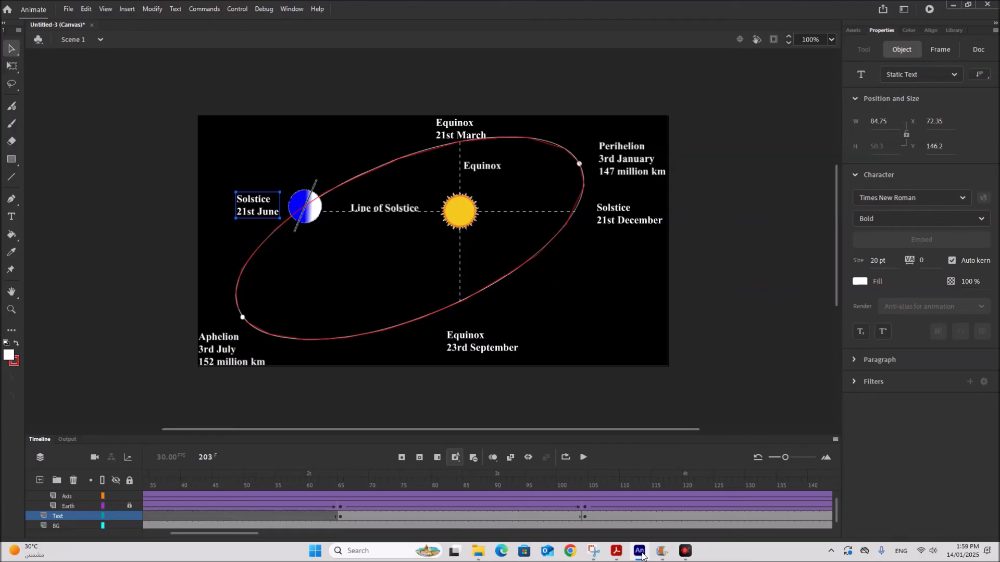
Nudge the Solstice 21st December label left and change the orbit Path layer's display.
click(612, 225)
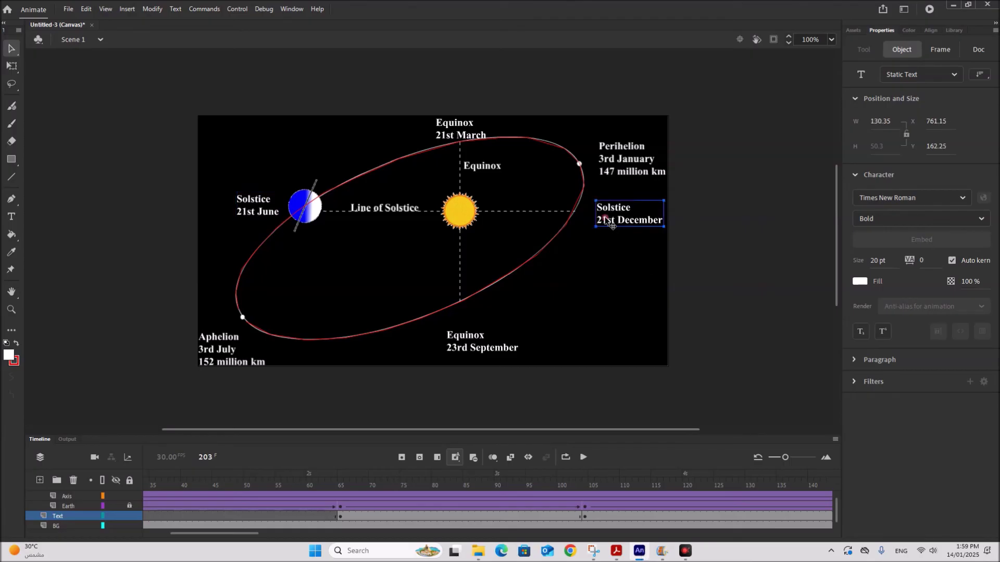
drag(611, 225, 606, 225)
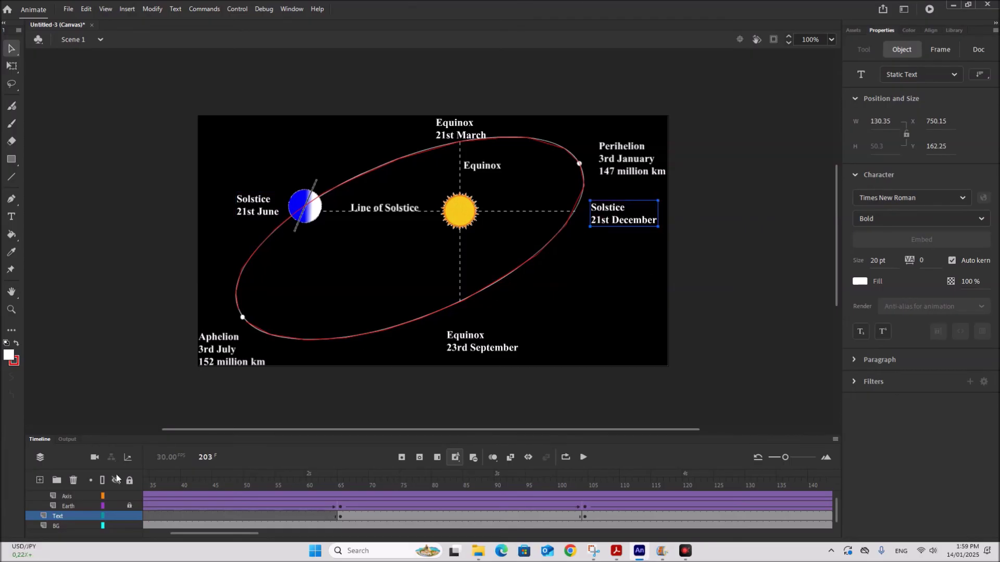
click(73, 497)
click(70, 507)
scroll(68, 513, up, 1)
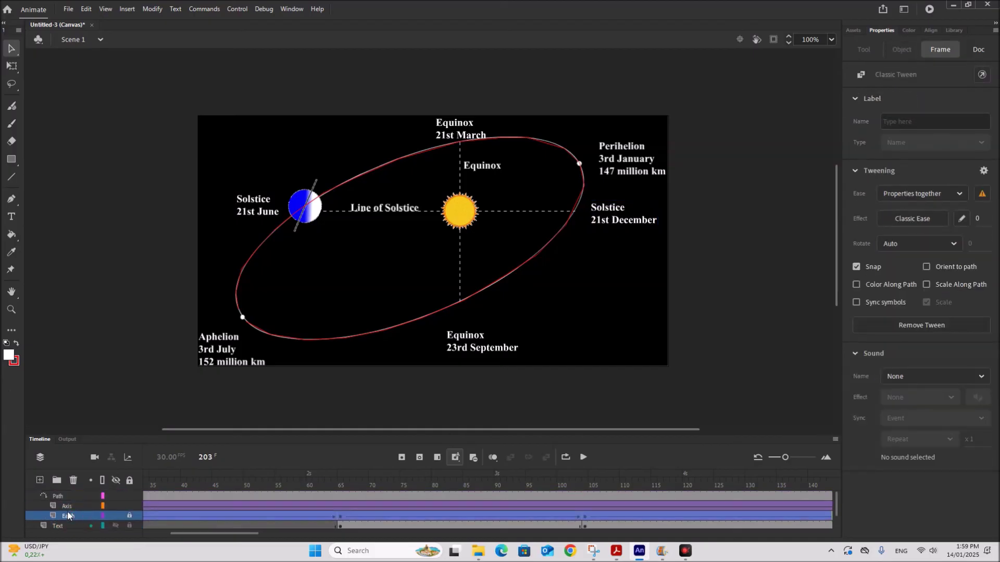
click(70, 497)
click(115, 498)
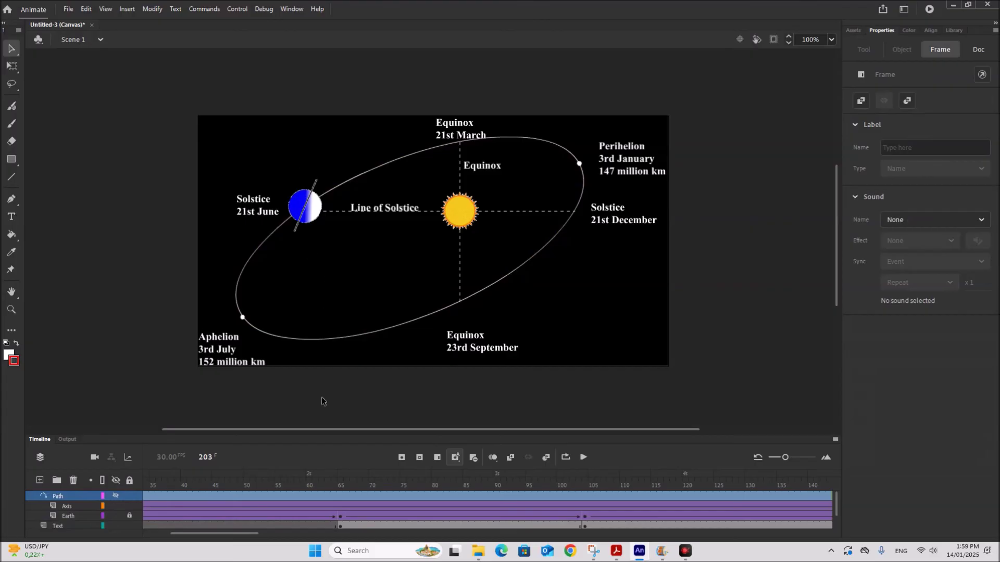
Play the orbit animation from frame 1 to preview the labels appearing in turn.
drag(234, 533, 166, 533)
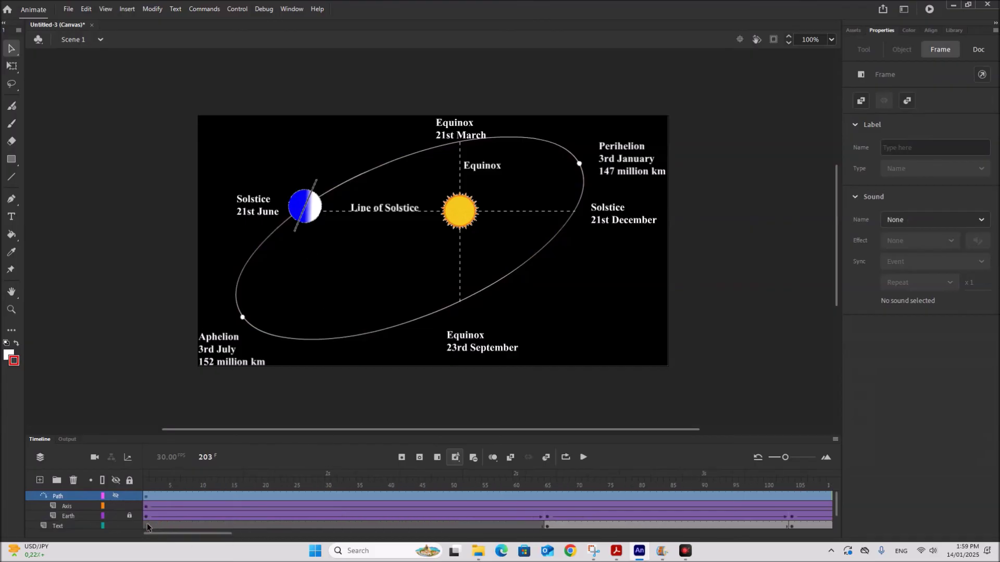
click(156, 526)
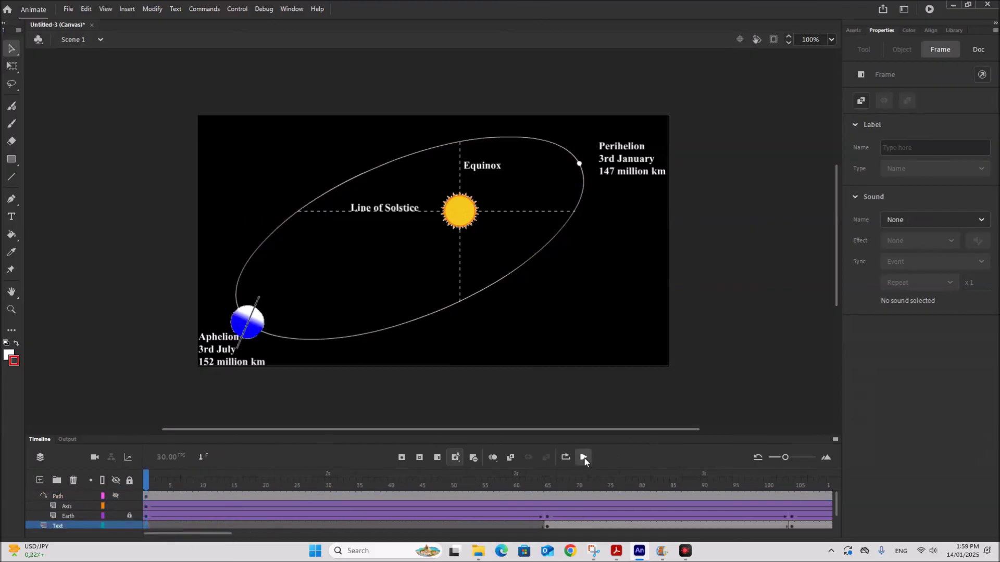
click(584, 458)
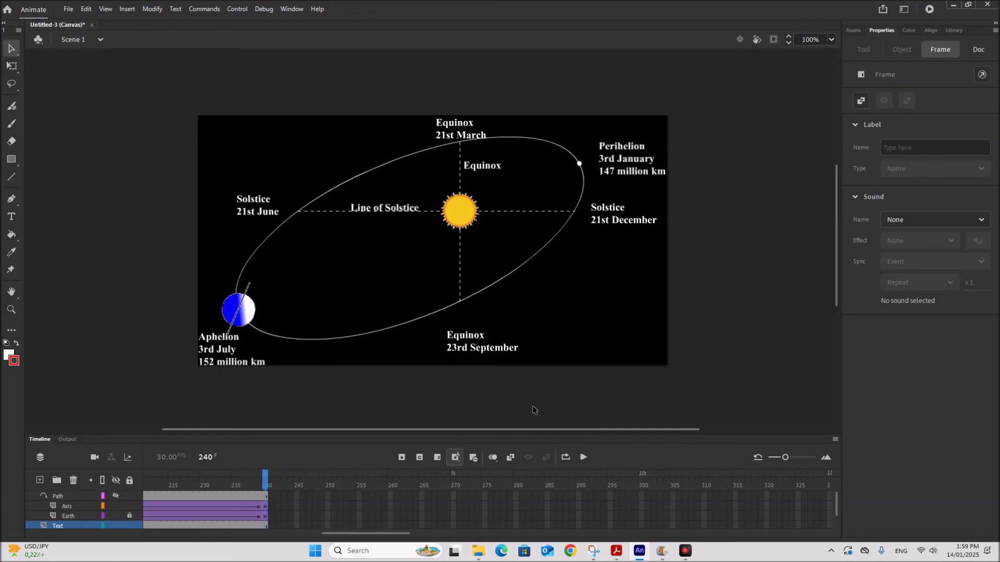
drag(378, 536, 190, 540)
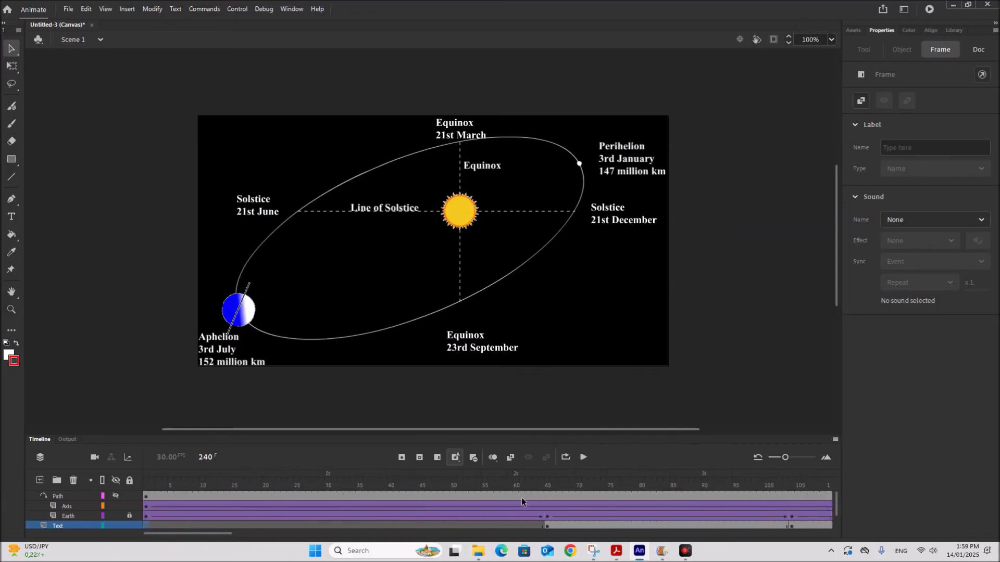
scroll(521, 498, down, 1)
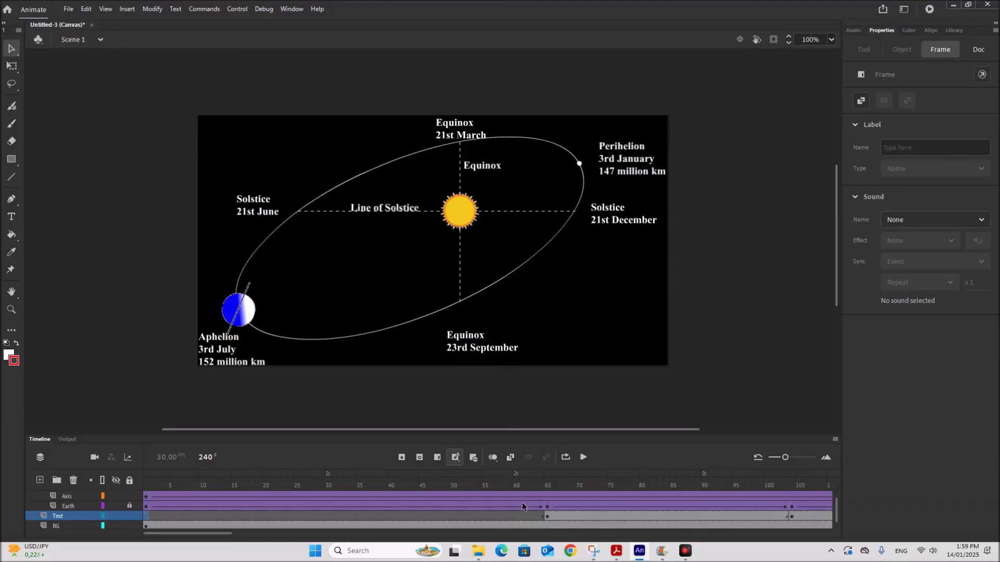
click(616, 551)
scroll(503, 467, down, 2)
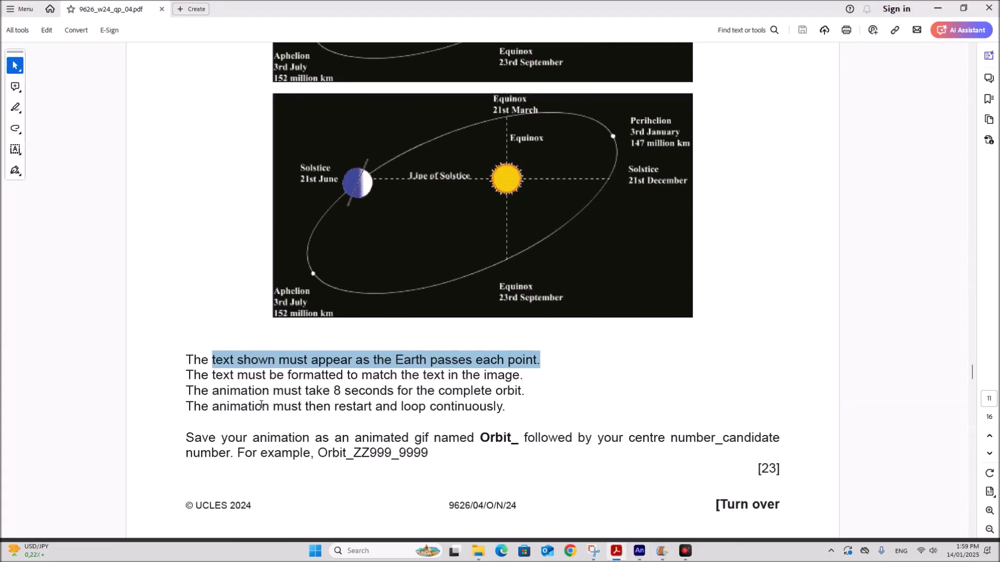
drag(273, 406, 502, 407)
click(329, 439)
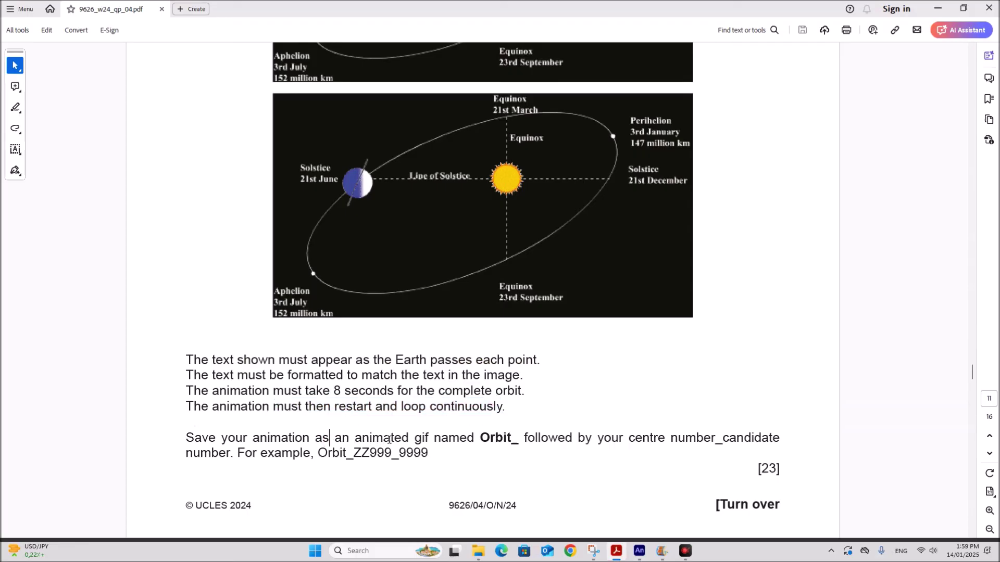
drag(490, 438, 512, 438)
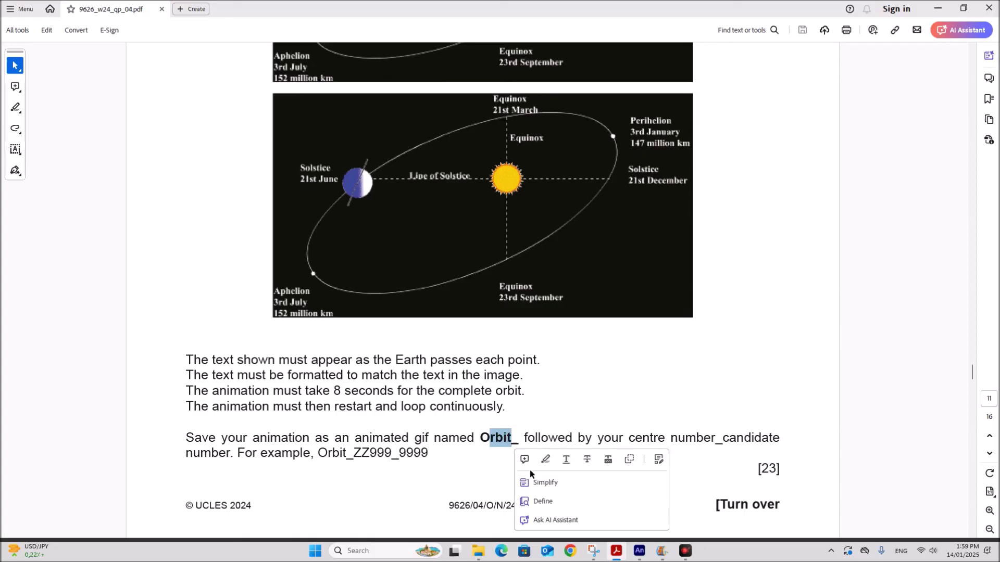
click(644, 552)
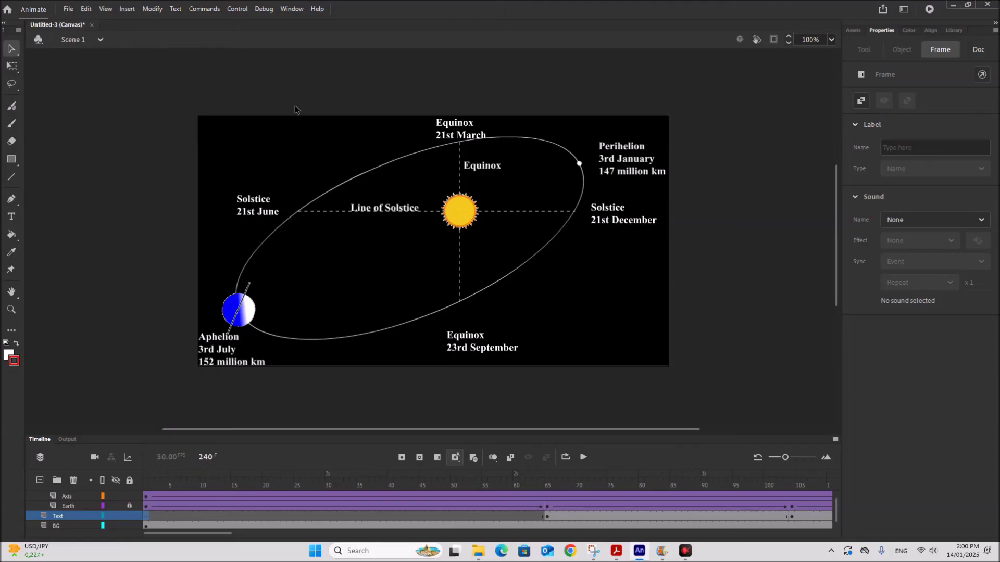
Export an animated GIF at 900 × 480 px with looping set to Forever, proceeding to save.
click(69, 10)
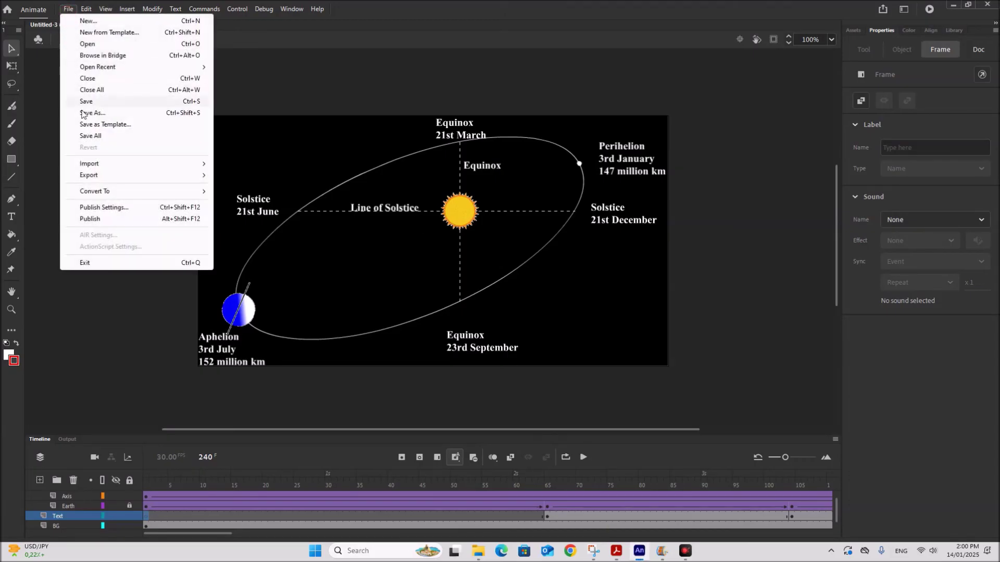
mouse_move(114, 179)
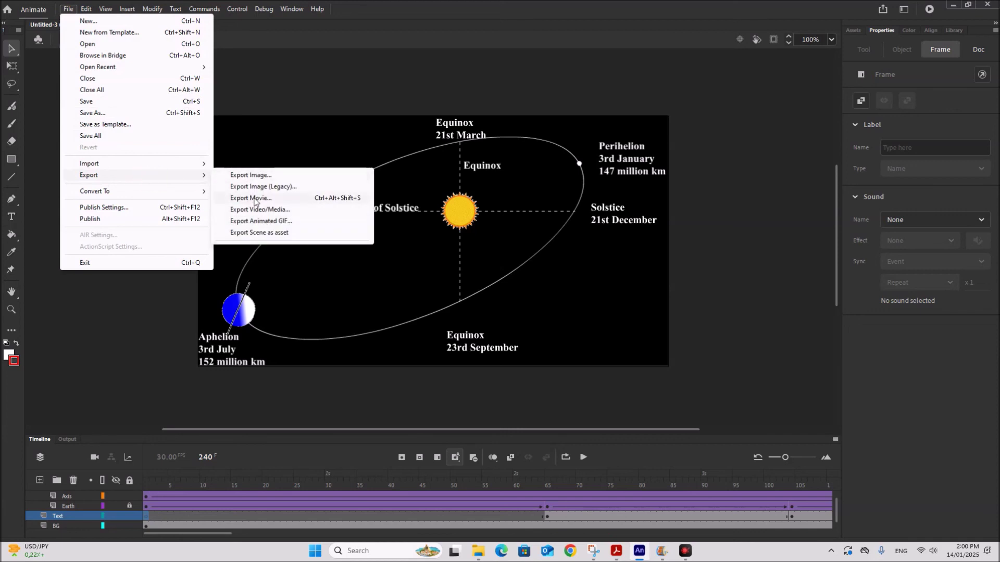
click(255, 221)
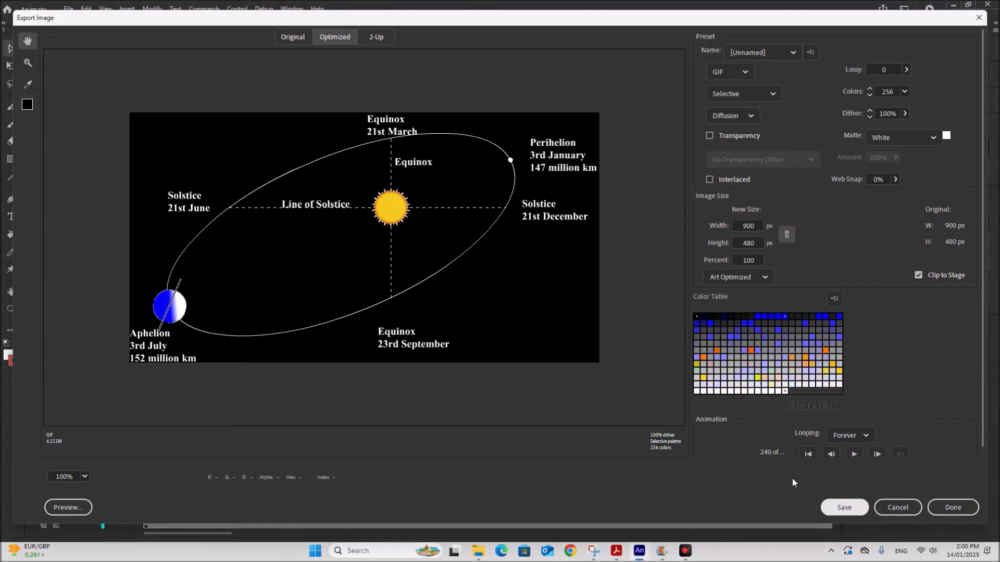
click(845, 508)
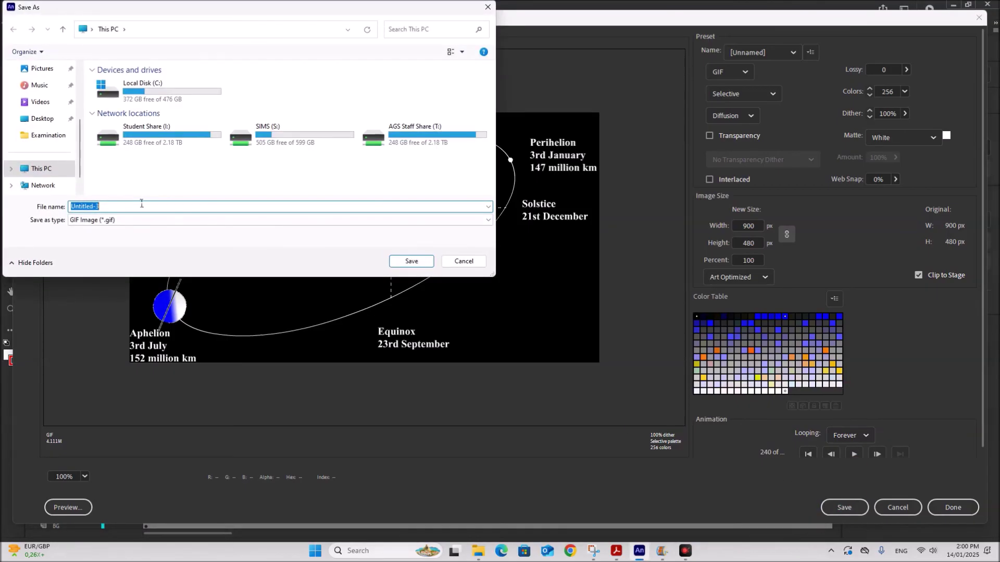
Save the GIF in the Examination folder, named Orbit_ followed by the candidate's ID.
click(48, 136)
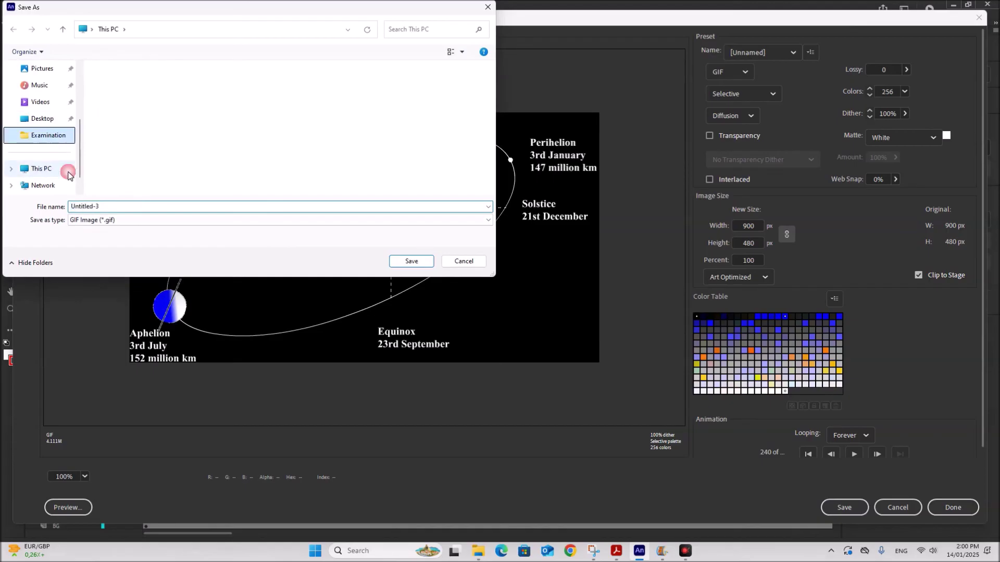
text(Orbit_ZZ123_1234)
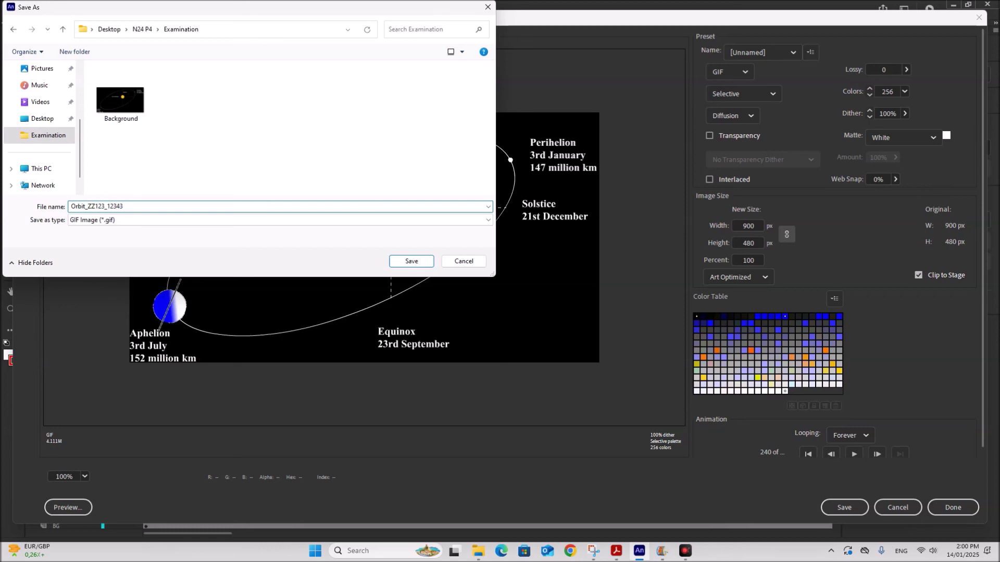
click(412, 263)
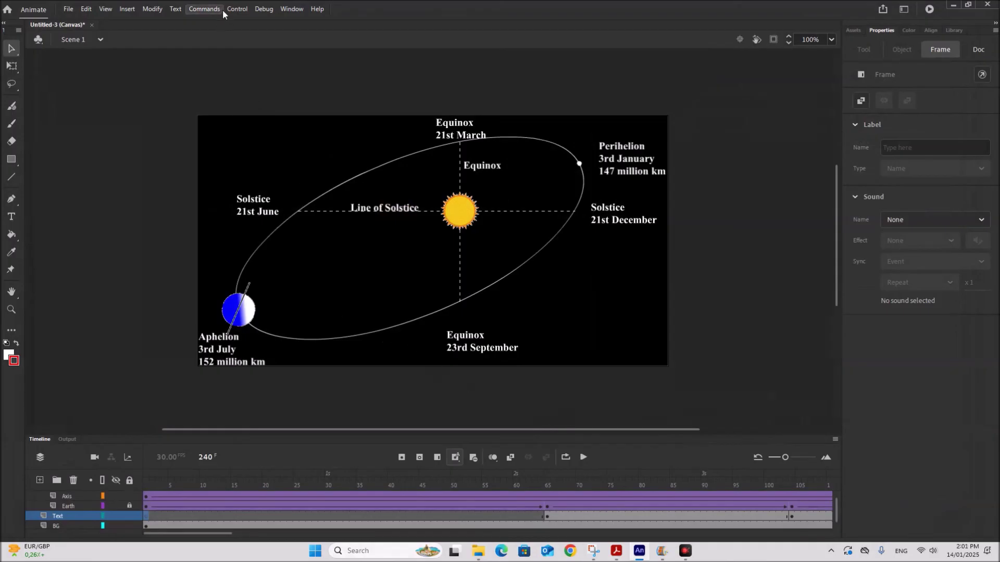
Publish and test the movie in the browser with Control > Test.
click(291, 9)
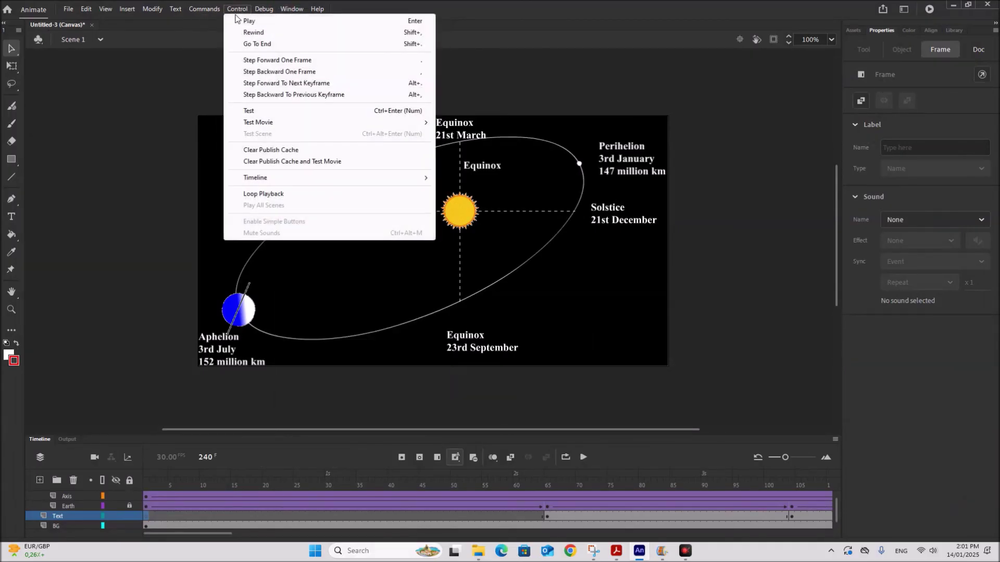
click(256, 111)
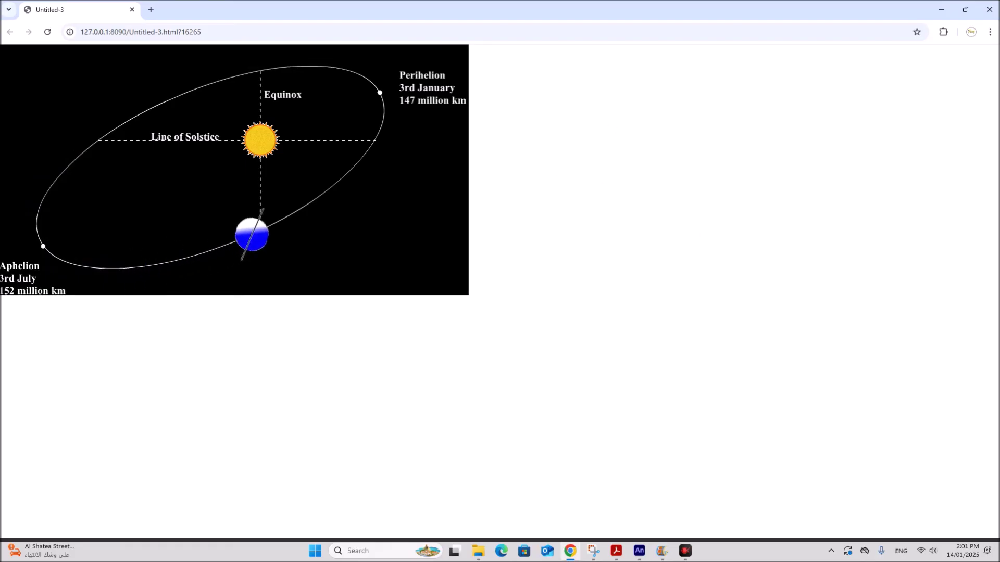
Close the Chrome test window, bring back the Timeline layers, and switch to the exam PDF.
click(989, 10)
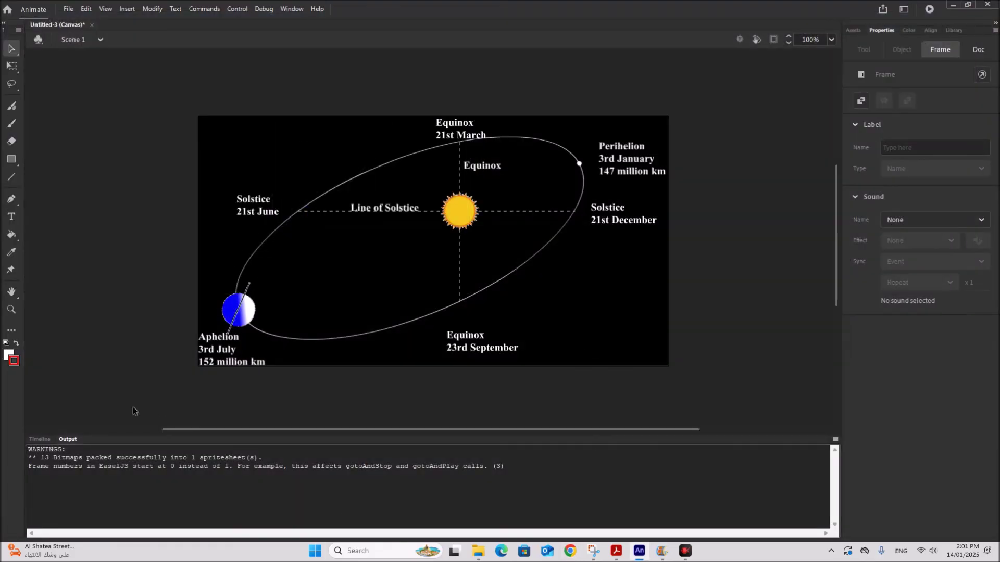
click(40, 439)
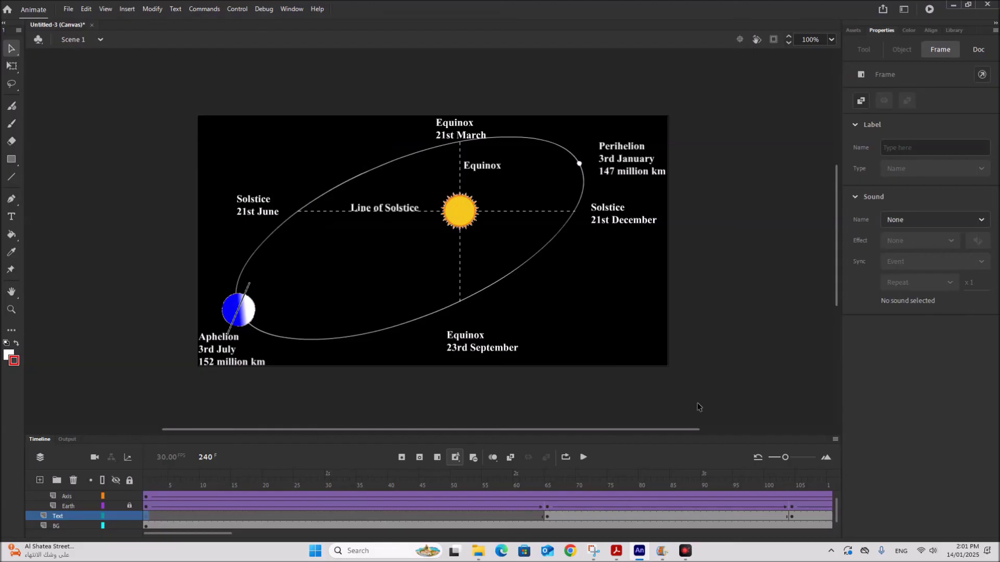
click(616, 551)
Scroll the exam paper to the orbit diagram and the Orbit_ GIF save instructions.
scroll(552, 450, up, 1)
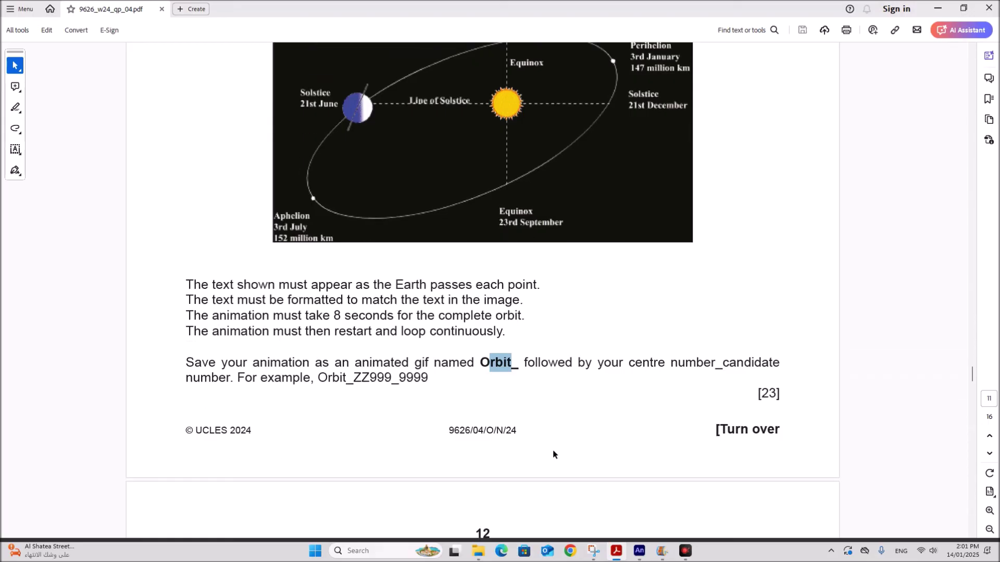
scroll(552, 449, up, 2)
scroll(553, 450, up, 2)
scroll(553, 451, down, 7)
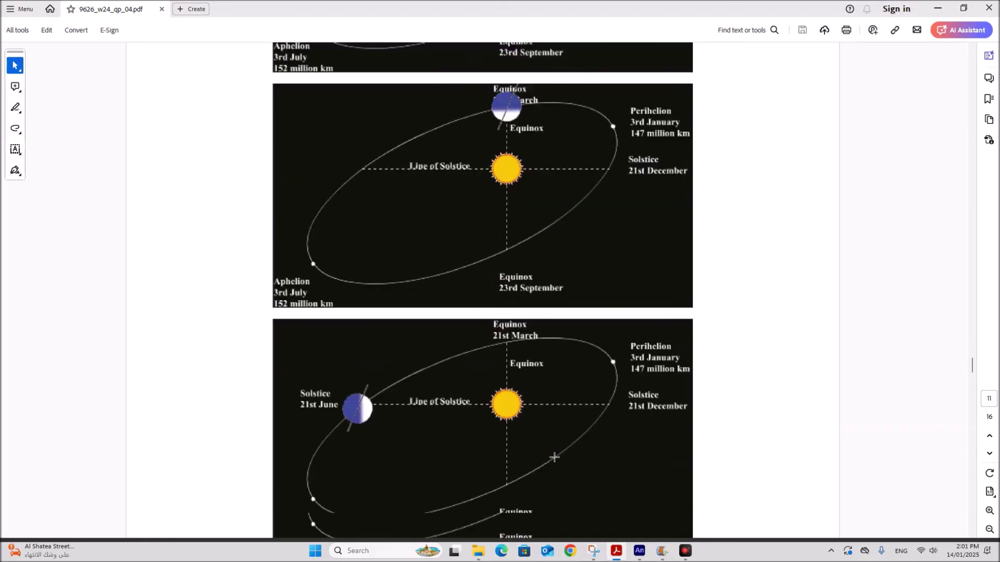
scroll(555, 464, down, 3)
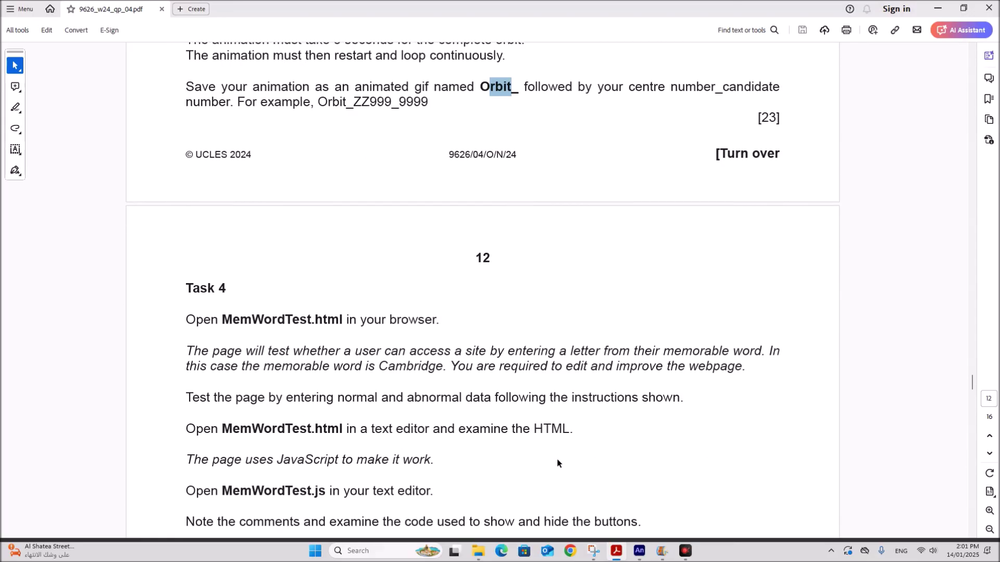
scroll(558, 463, up, 6)
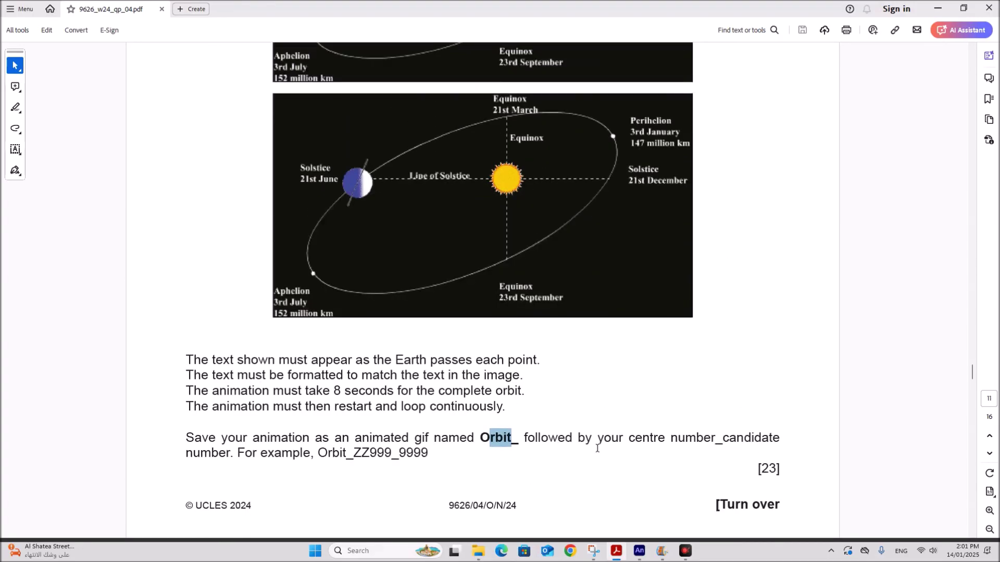